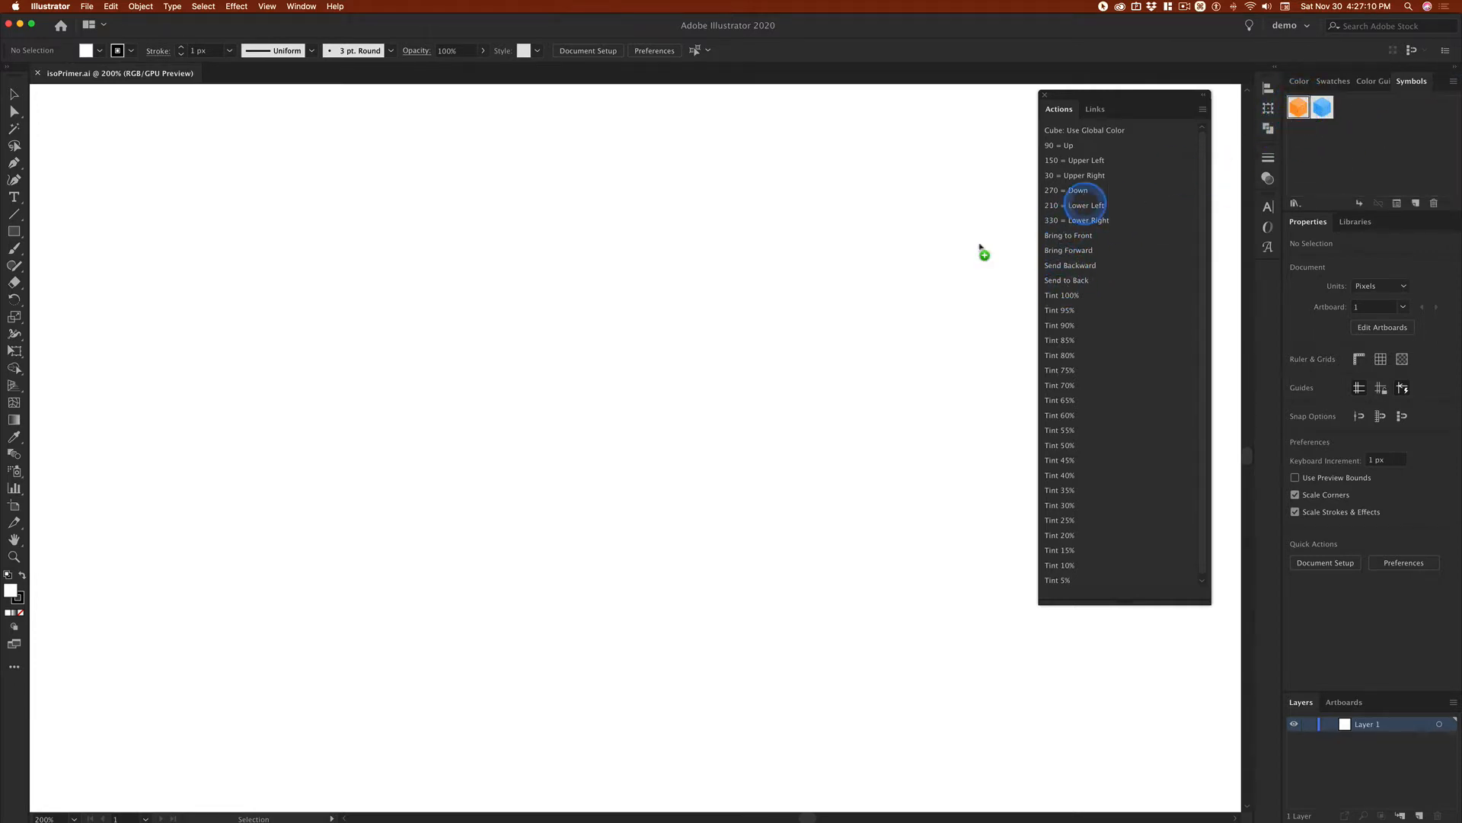
Step: Place the orange cube symbol on the artboard and break its symbol link to get individually selectable faces
{"action": "left_click_drag", "start_coordinate": [981, 249], "coordinate": [545, 415]}
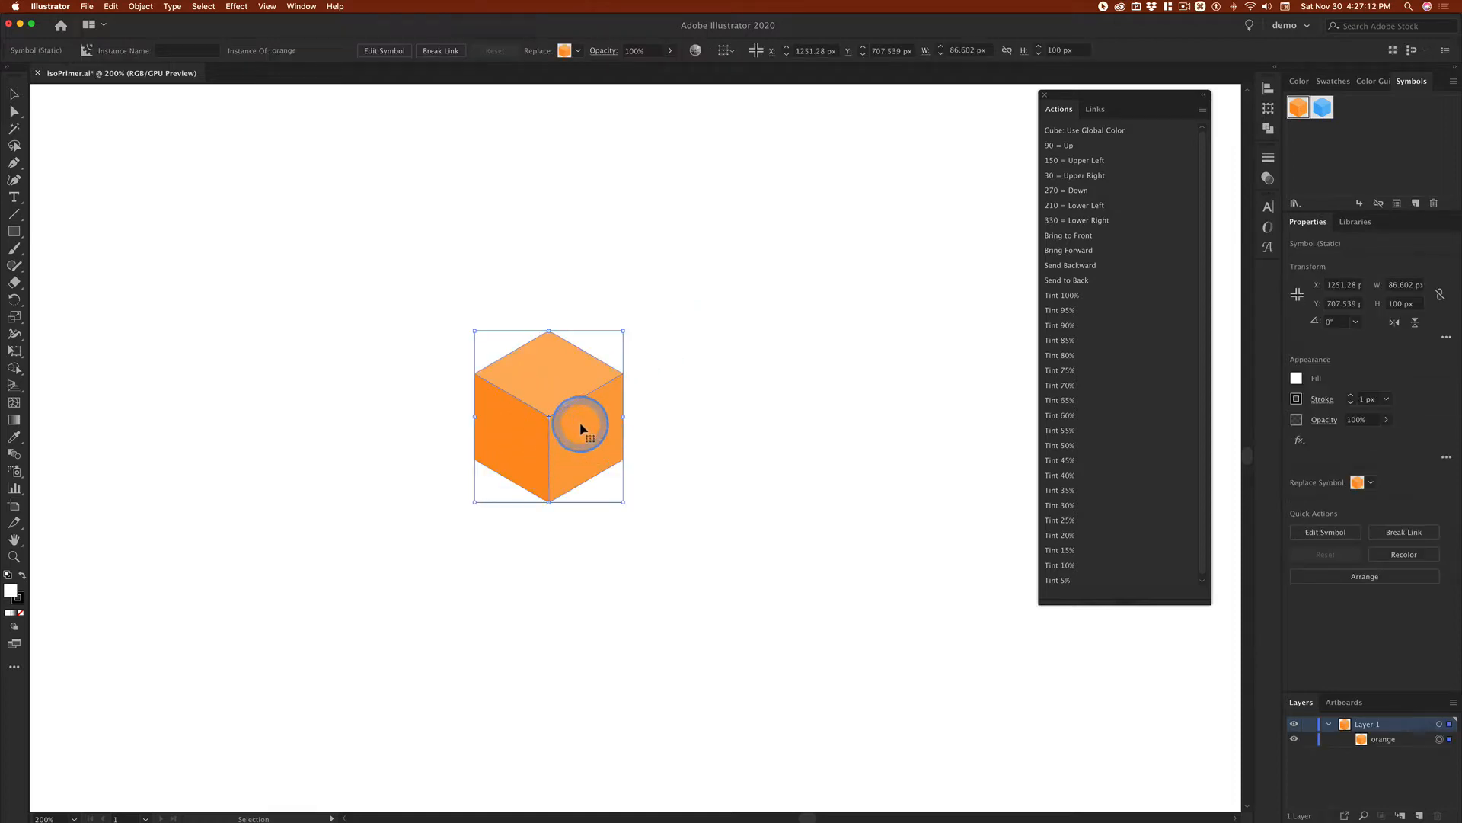
{"action": "left_click", "coordinate": [441, 50]}
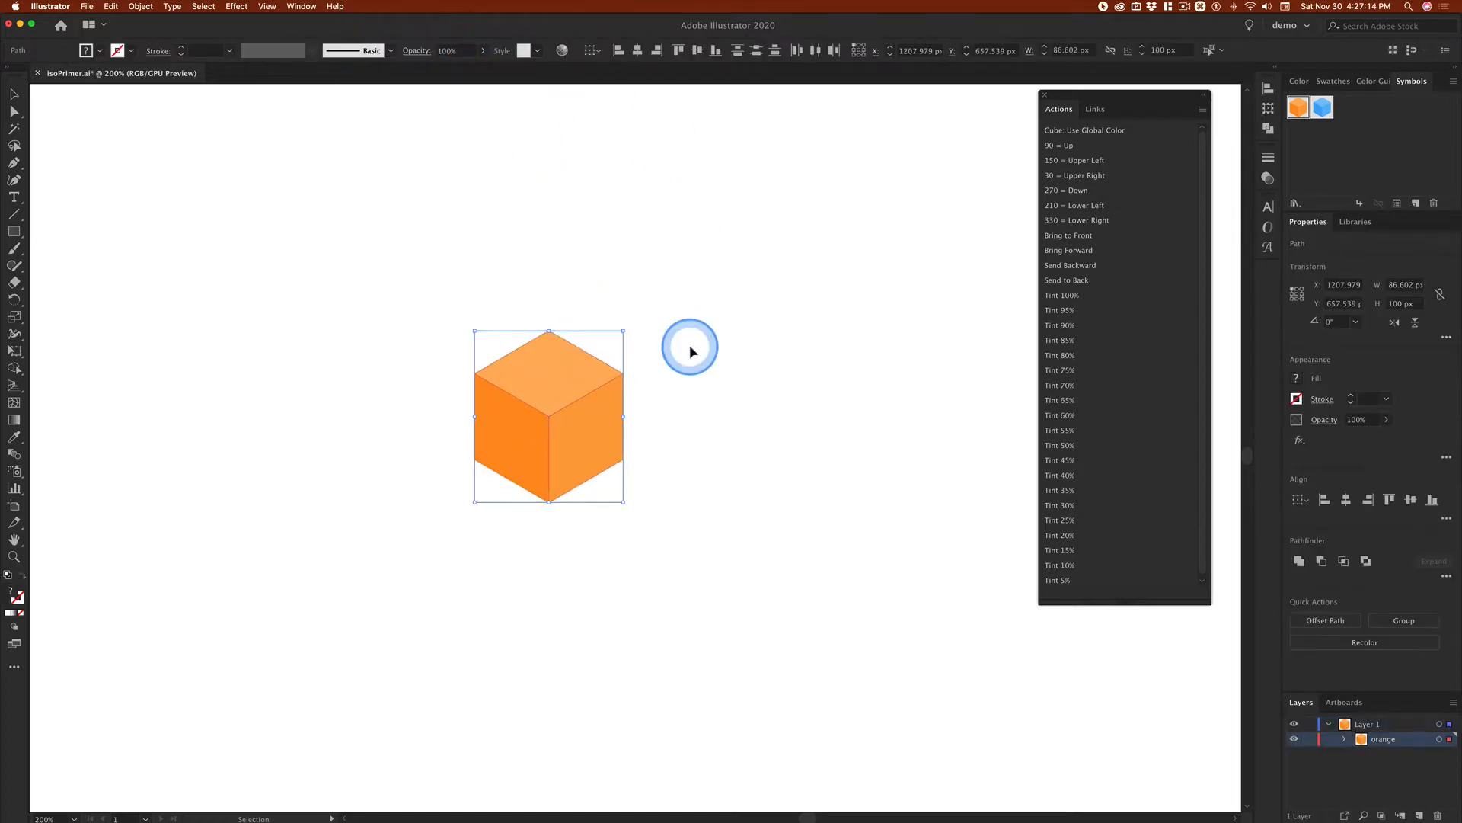
{"action": "left_click", "coordinate": [721, 353]}
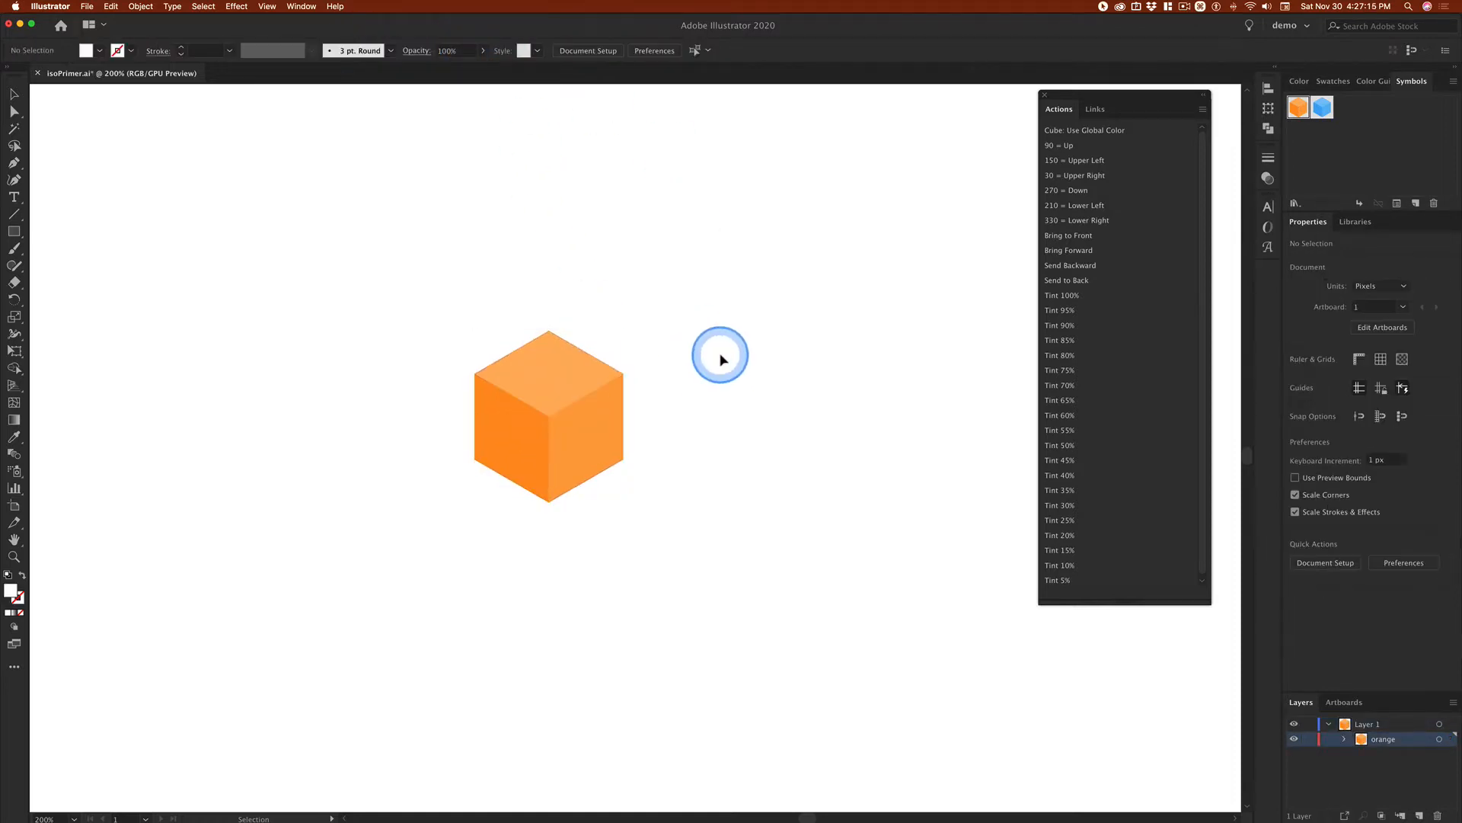
{"action": "left_click", "coordinate": [575, 370]}
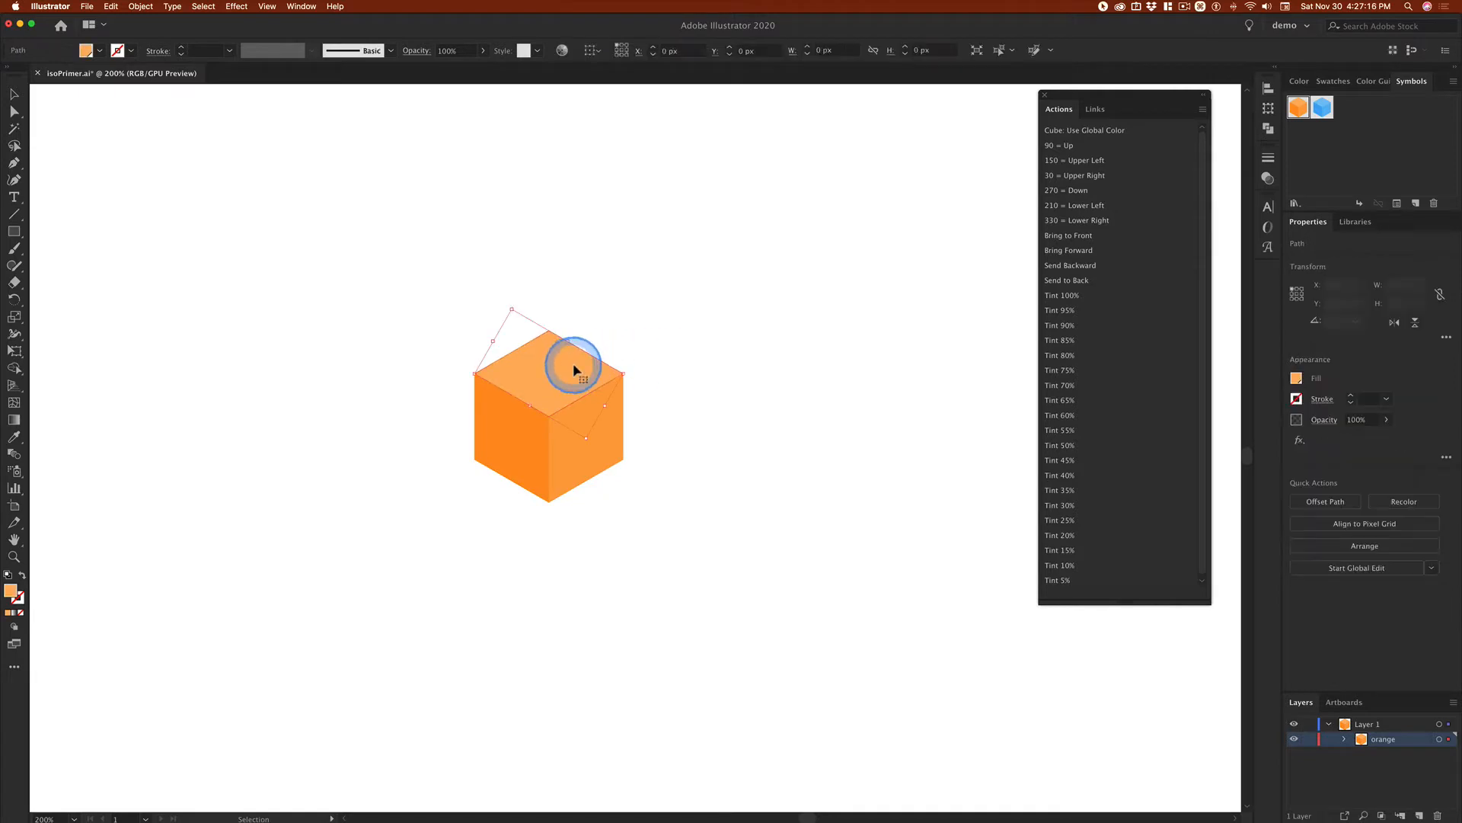
{"action": "left_click", "coordinate": [599, 446]}
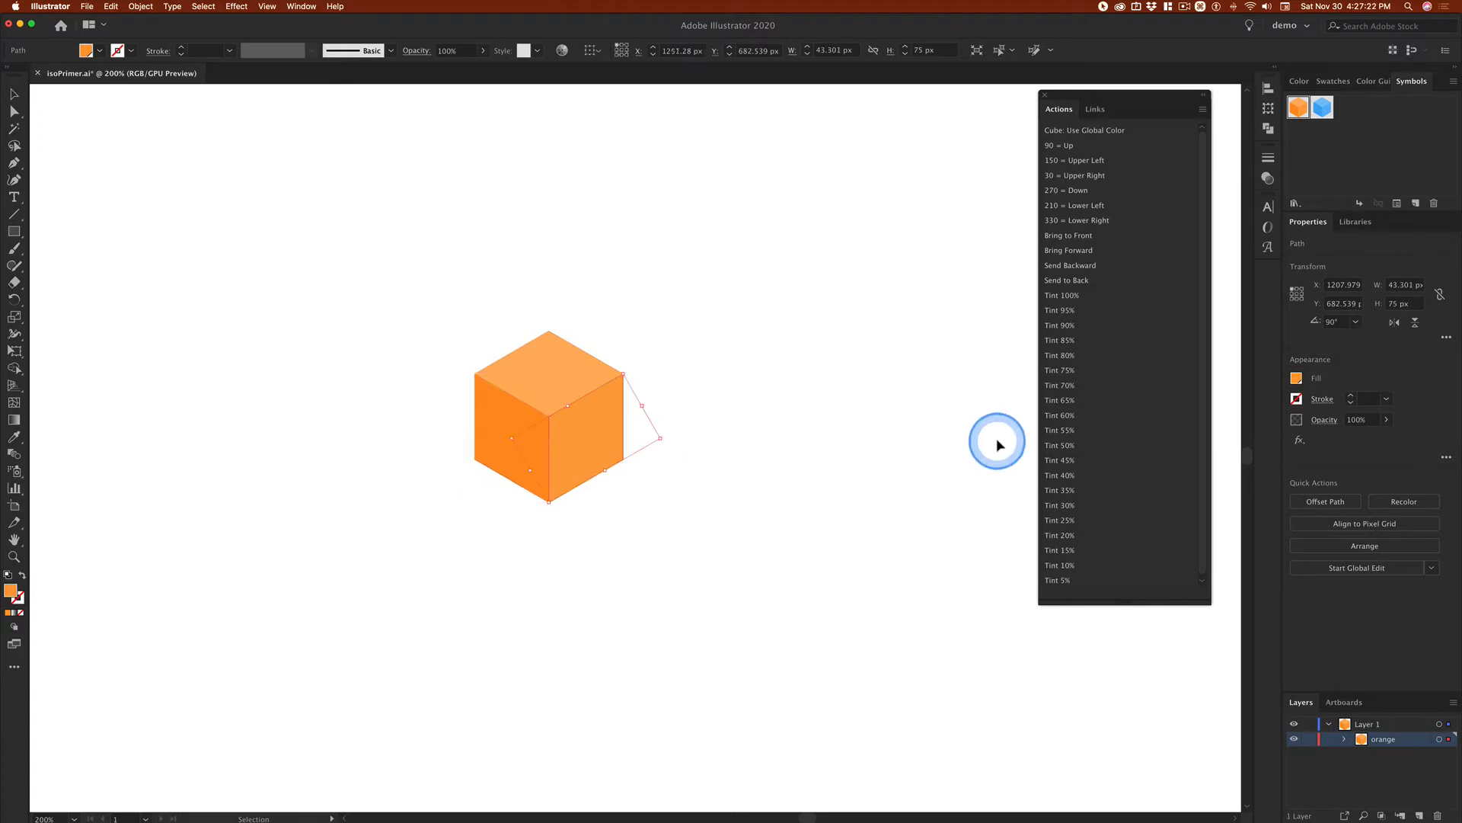
{"action": "left_click", "coordinate": [769, 391]}
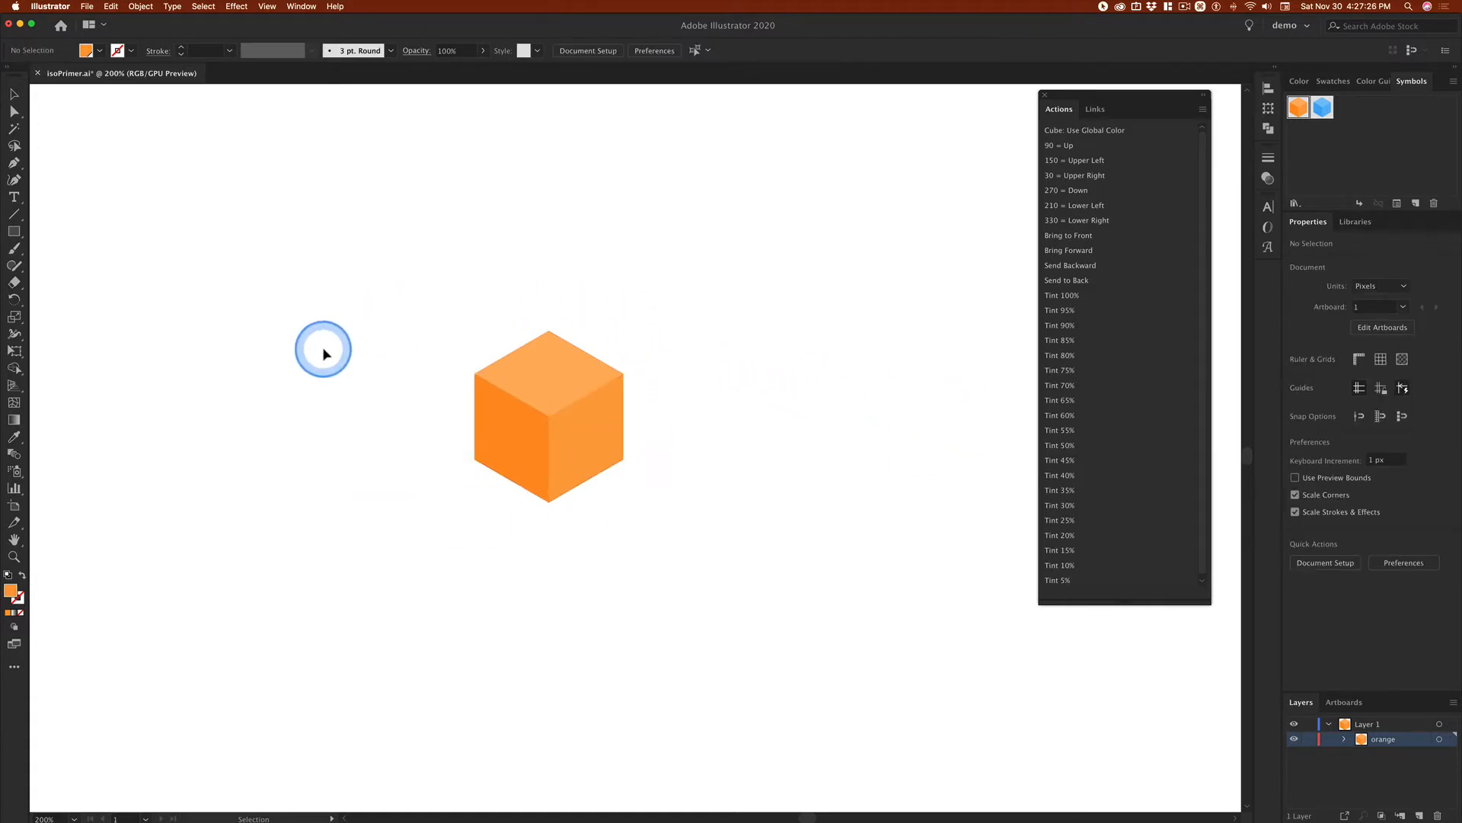
Step: Group the three faces of the orange cube
{"action": "left_click_drag", "start_coordinate": [431, 300], "coordinate": [800, 516]}
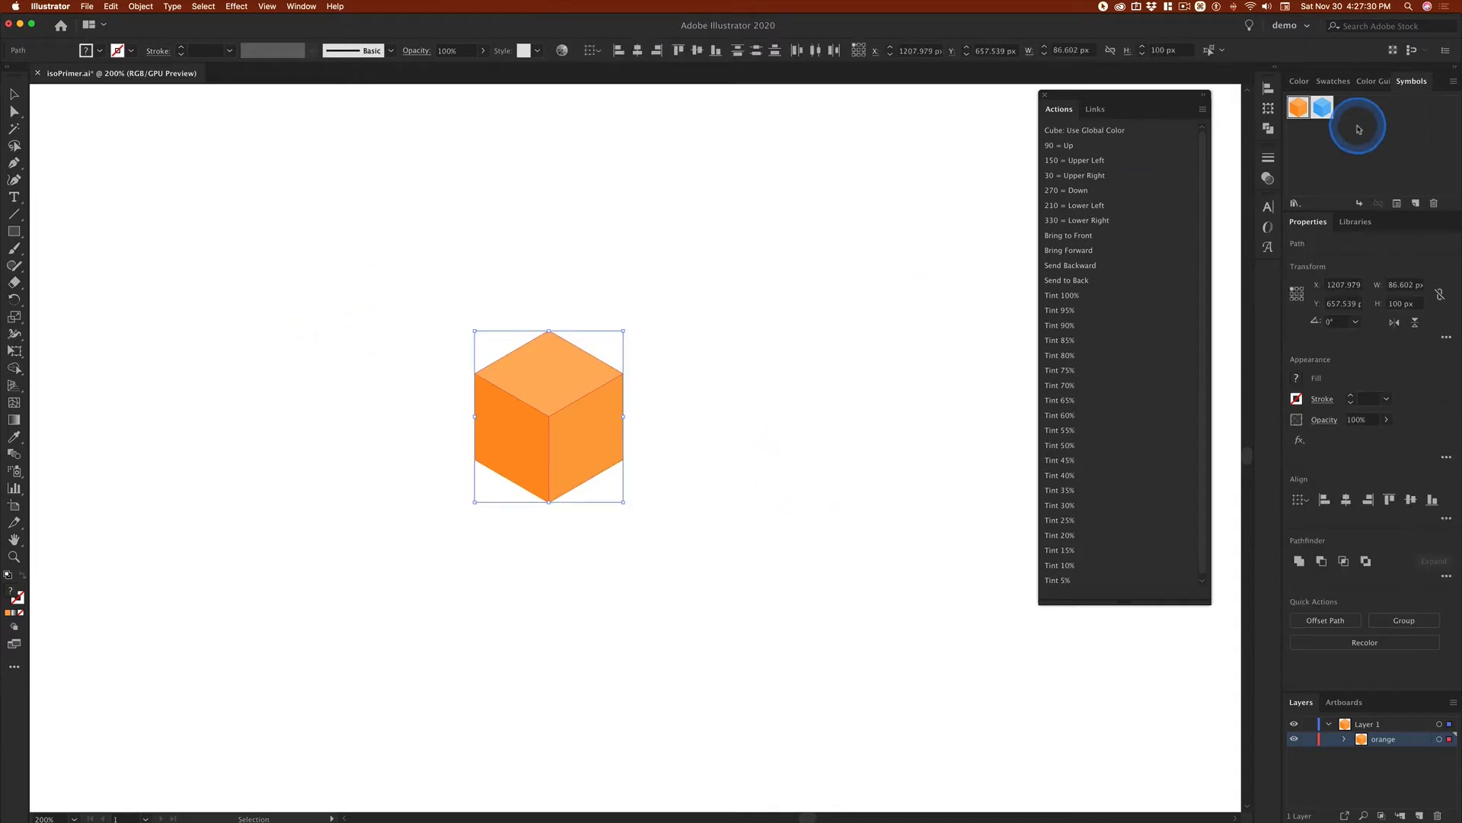
{"action": "key", "text": "super+g"}
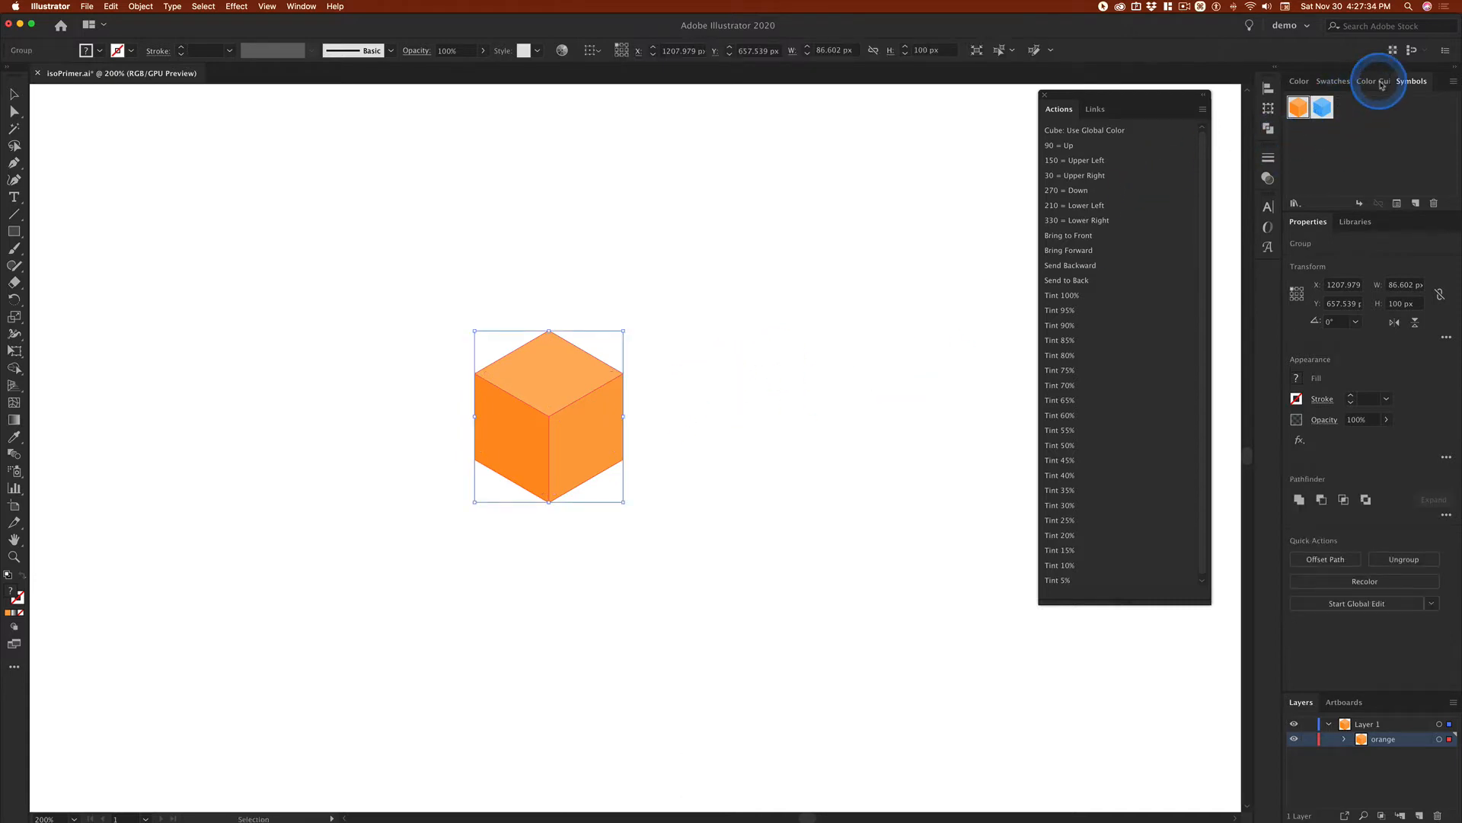
Step: Create a new swatch from the near-black R=26 G=26 B=26 colour and make it global
{"action": "left_click", "coordinate": [1331, 83]}
{"action": "left_click_drag", "start_coordinate": [1300, 171], "coordinate": [535, 421]}
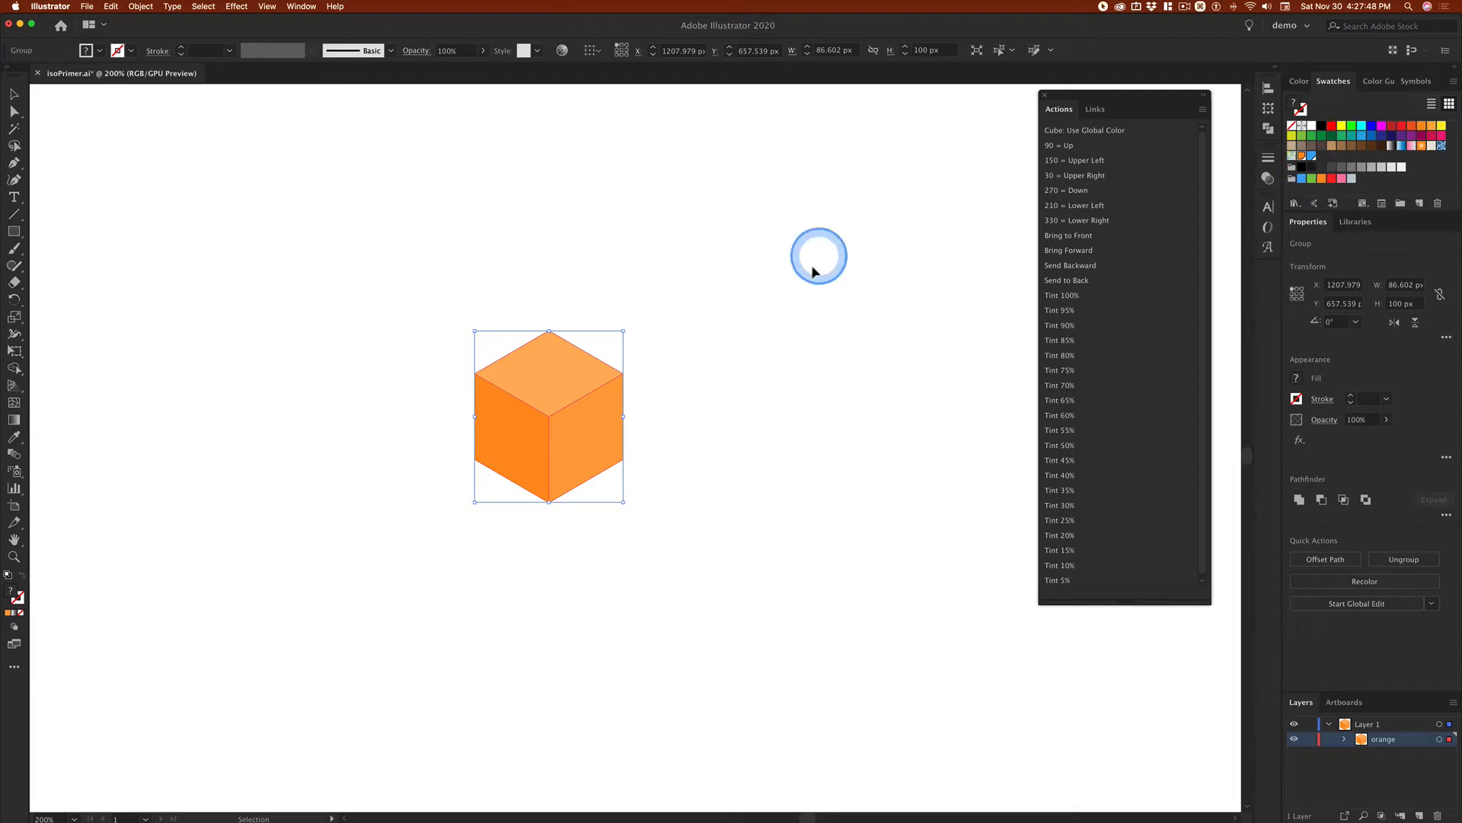
{"action": "left_click", "coordinate": [902, 249]}
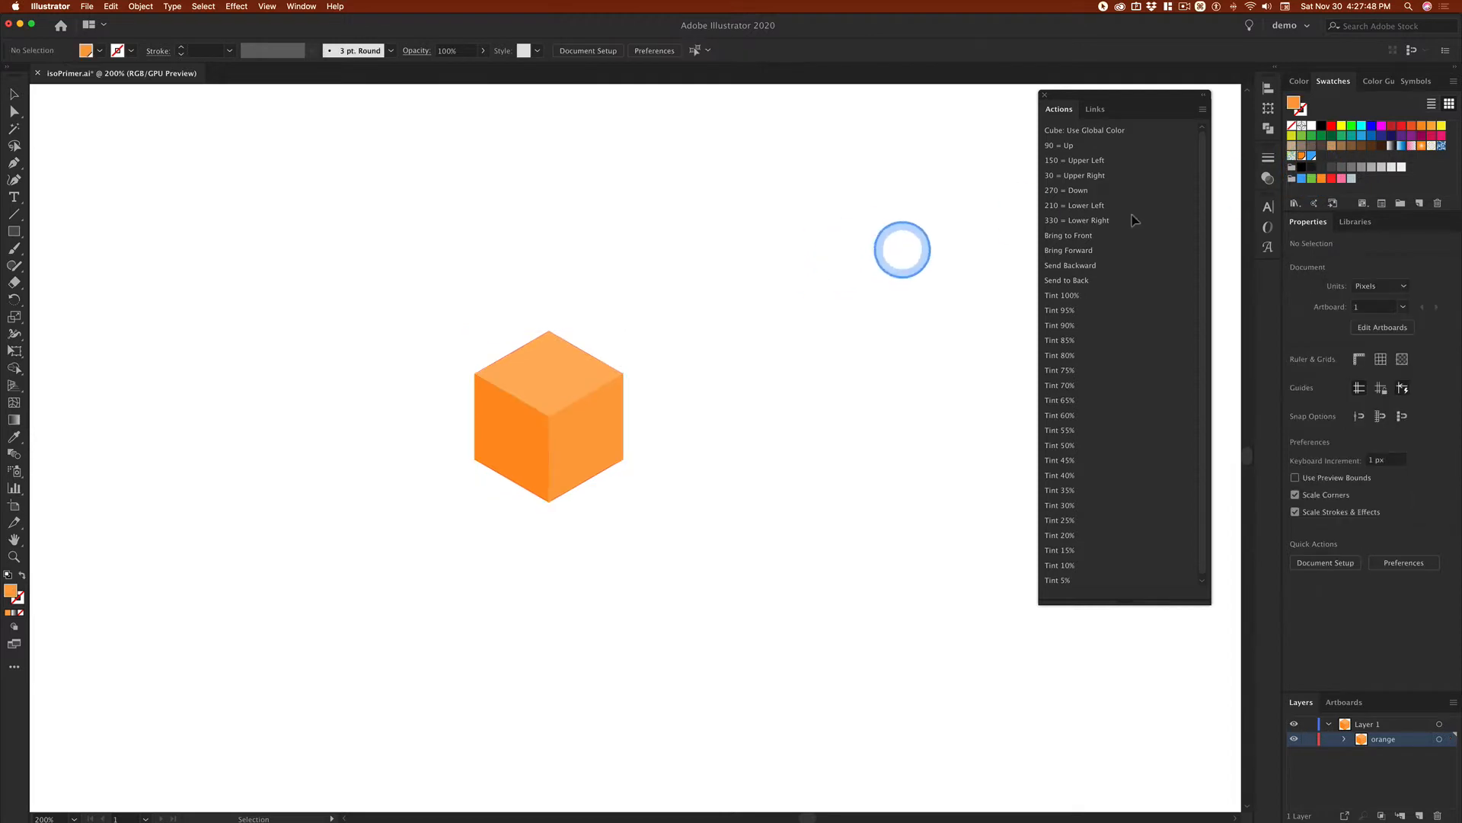
{"action": "left_click", "coordinate": [1311, 169]}
{"action": "left_click_drag", "start_coordinate": [1293, 99], "coordinate": [1326, 164]}
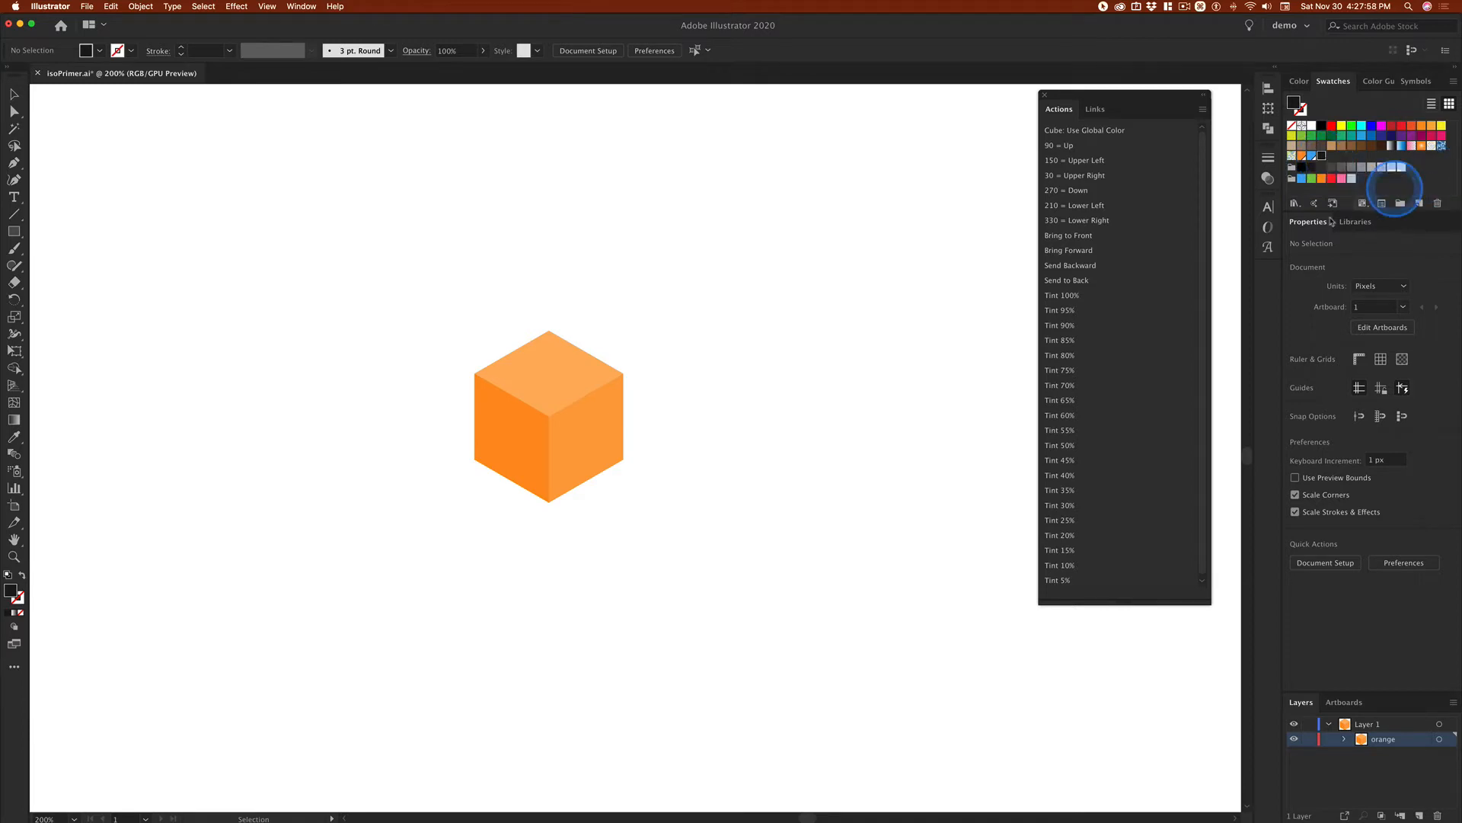
{"action": "double_click", "coordinate": [1321, 155]}
{"action": "left_click", "coordinate": [848, 193]}
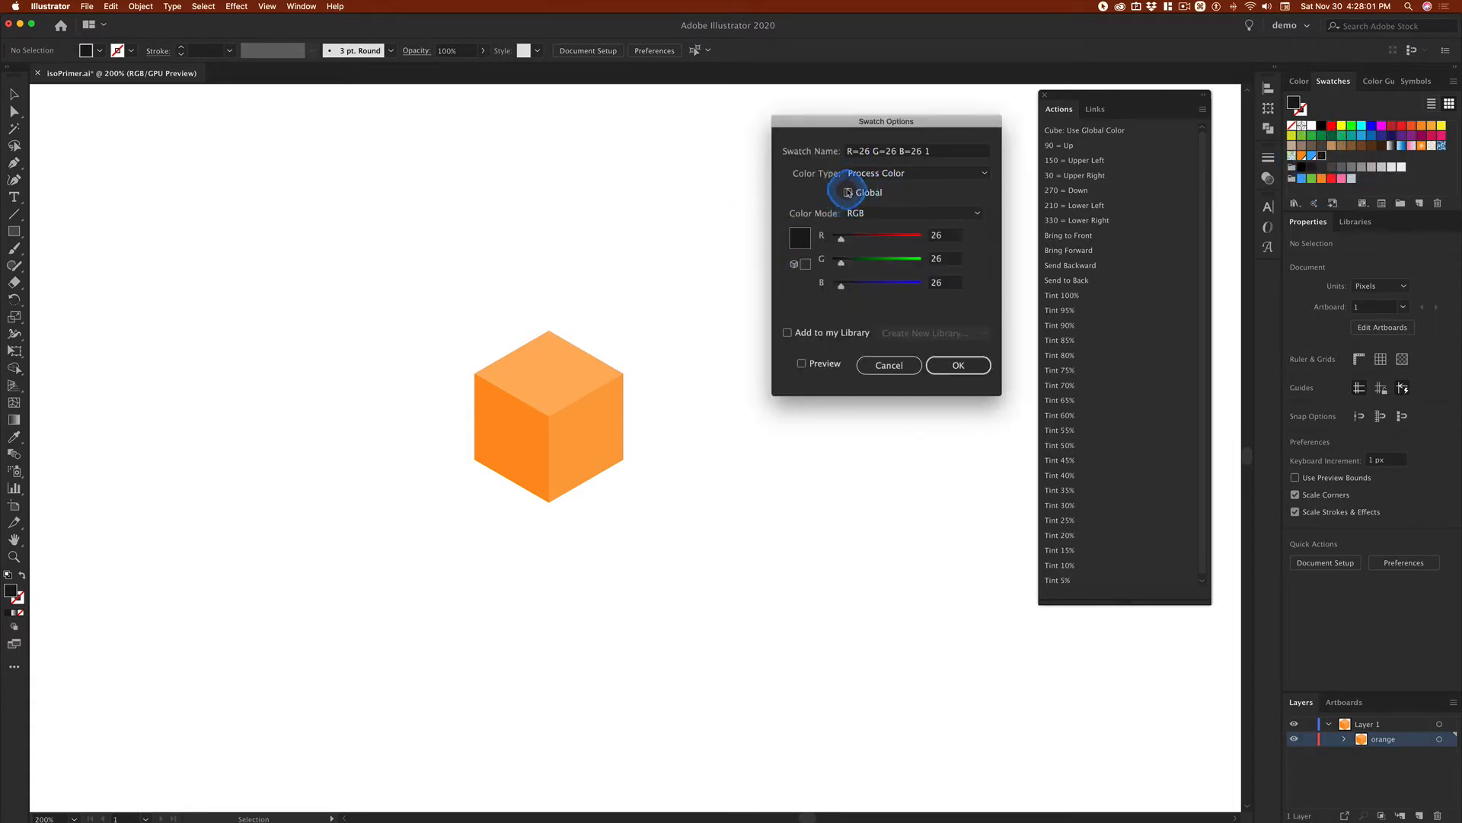
{"action": "left_click", "coordinate": [958, 365]}
Step: Recolour the grouped orange cube with the new global R=26 G=26 B=26 swatch
{"action": "left_click_drag", "start_coordinate": [453, 297], "coordinate": [667, 470]}
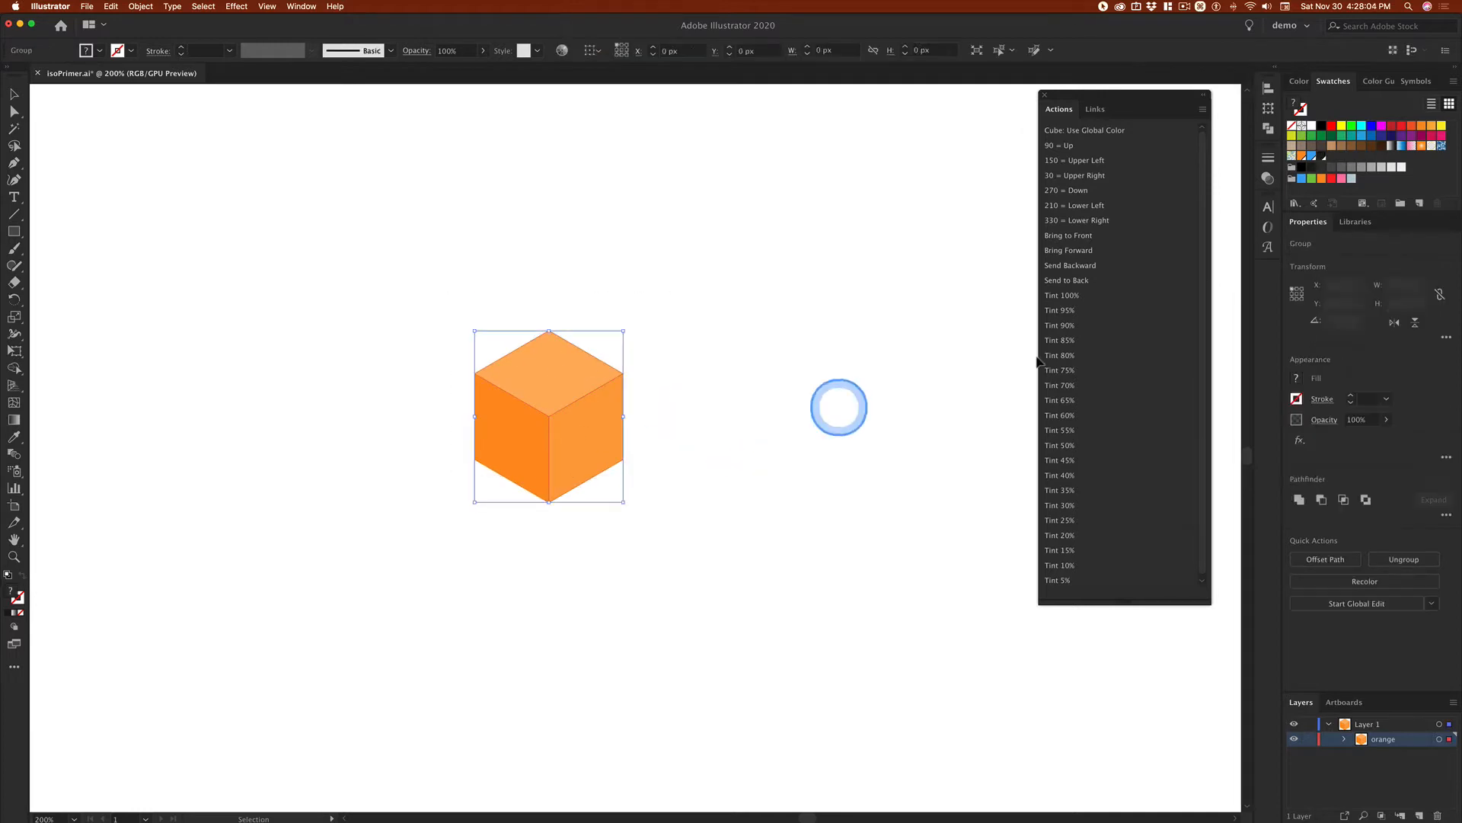
{"action": "left_click", "coordinate": [1321, 157]}
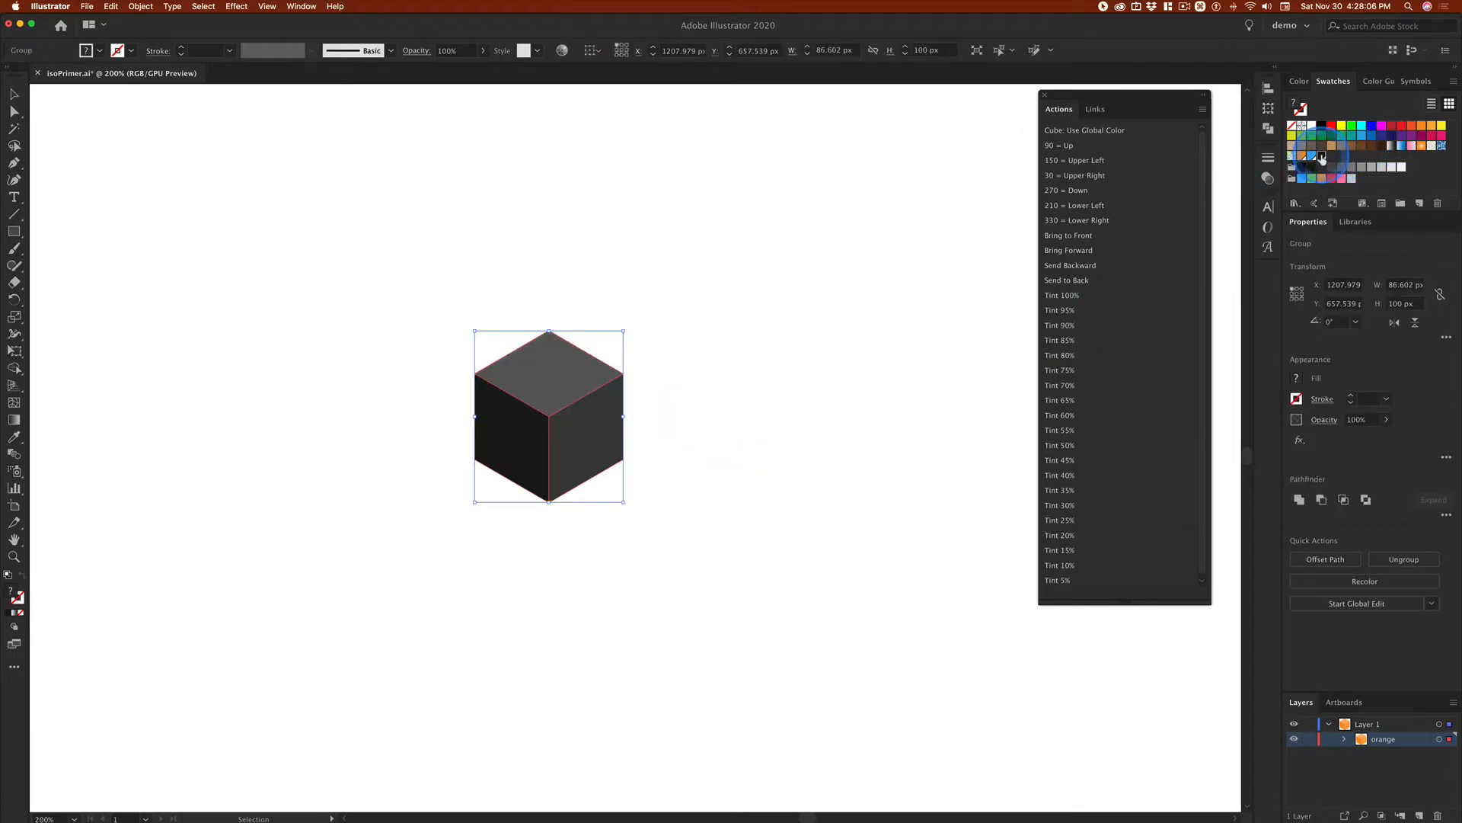
{"action": "left_click", "coordinate": [838, 305]}
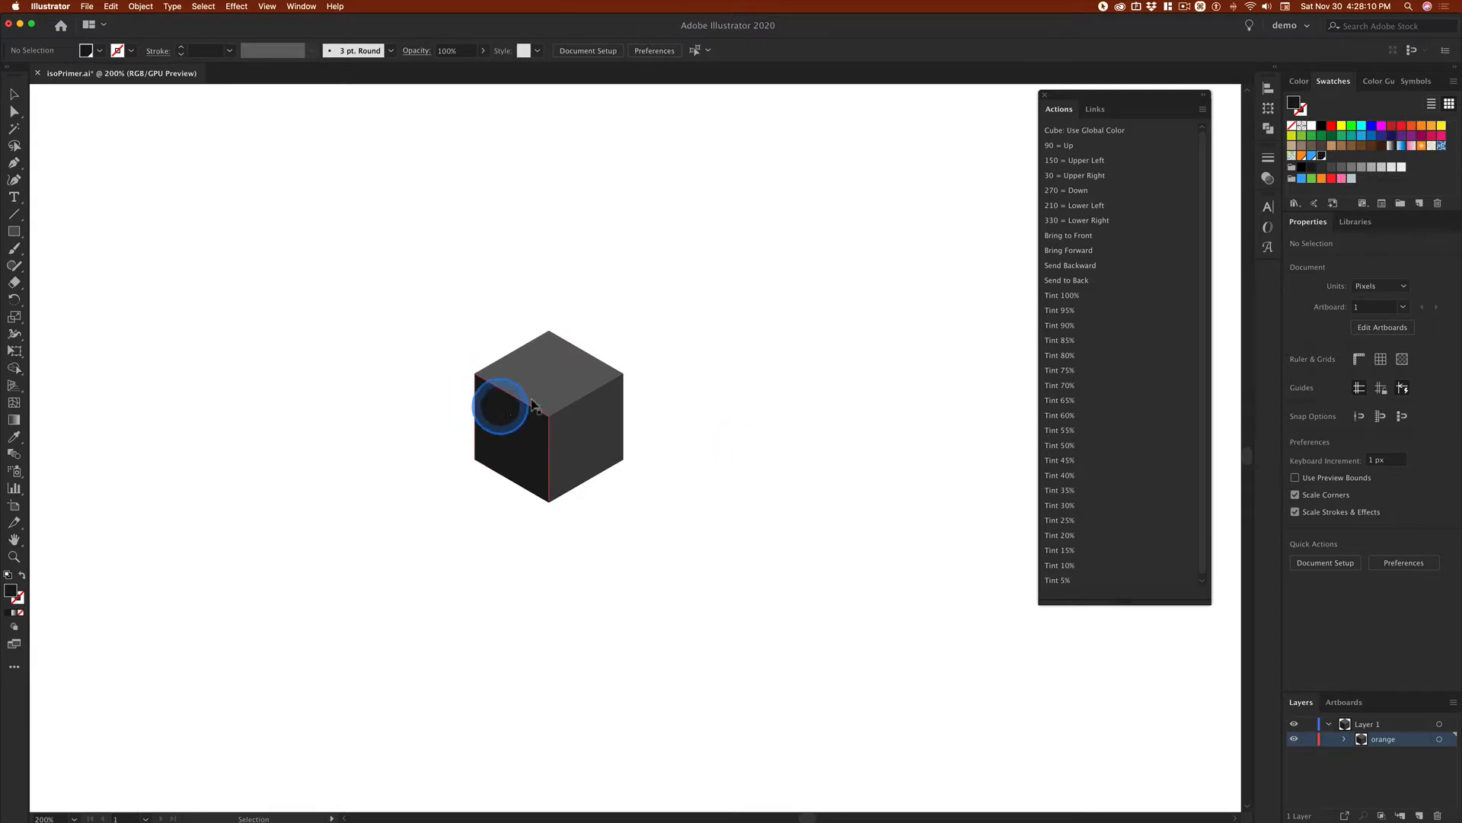
Step: Duplicate the dark cube horizontally, placing the copy about 144 px to the right of the original
{"action": "left_click_drag", "start_coordinate": [424, 303], "coordinate": [731, 473]}
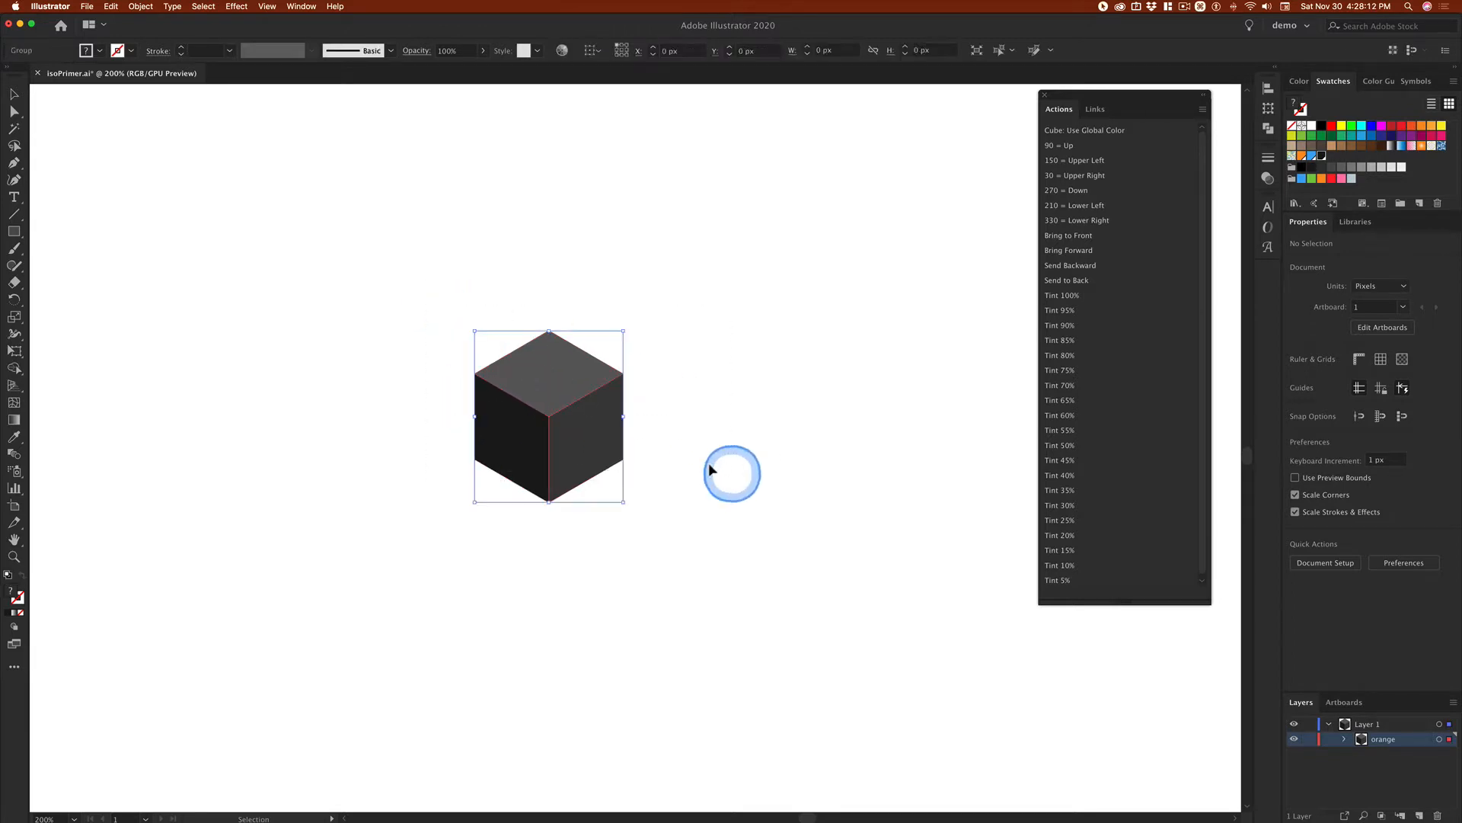
{"action": "left_click_drag", "start_coordinate": [581, 444], "coordinate": [830, 451]}
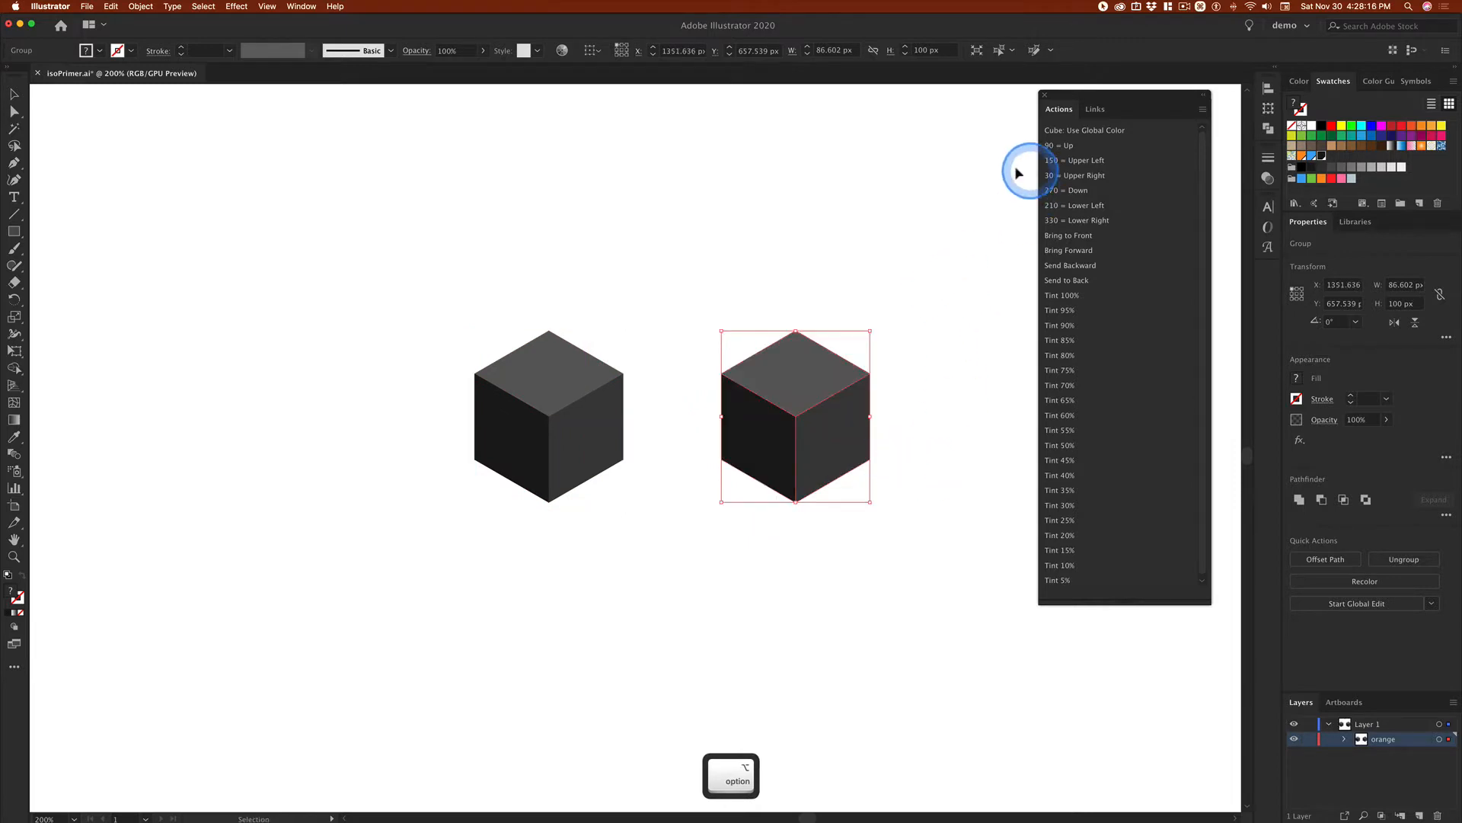
{"action": "left_click", "coordinate": [962, 220]}
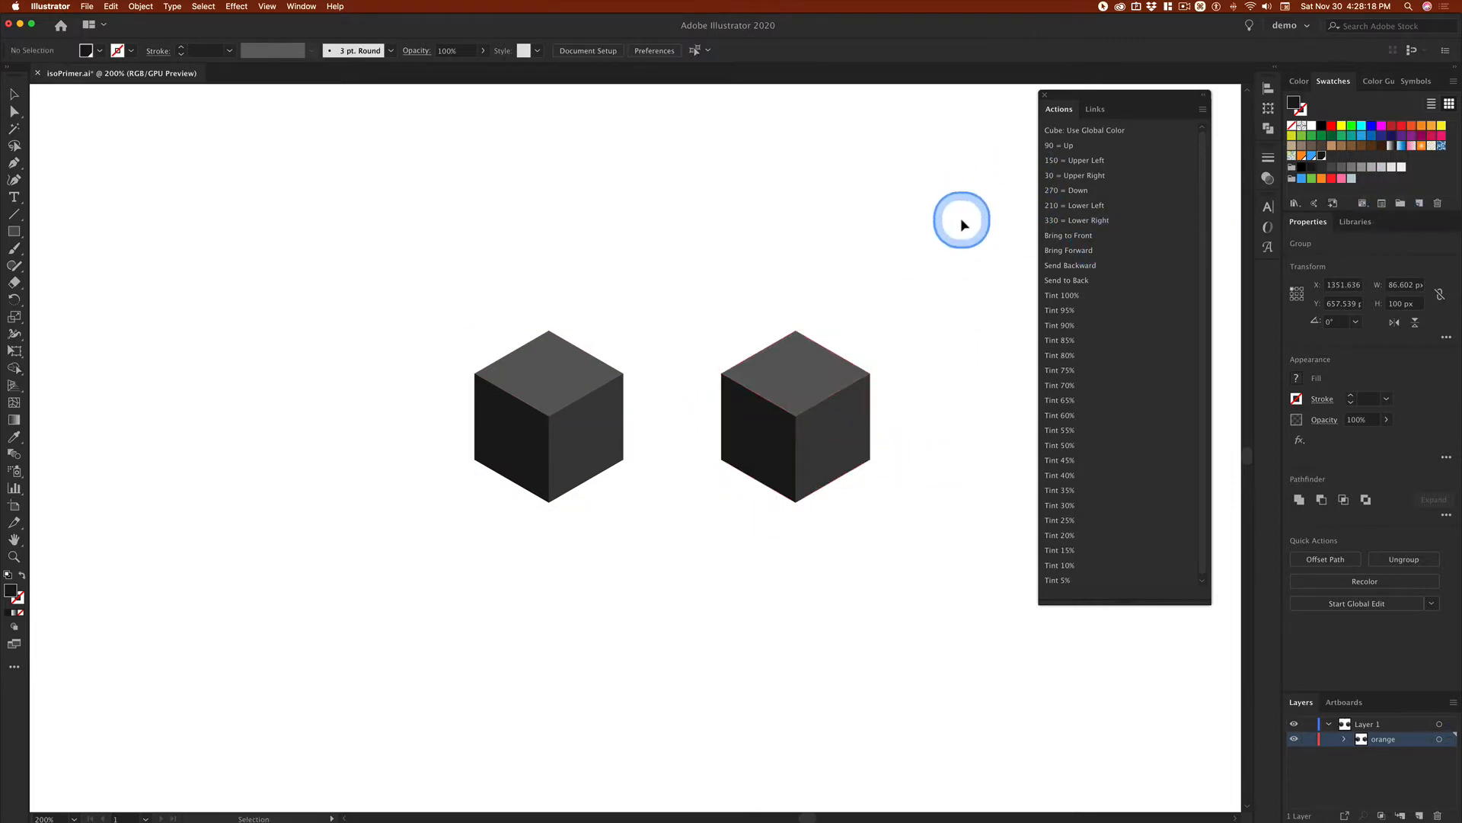
Step: Create a new swatch from the light grey R=204 G=204 B=204 colour and make it global
{"action": "left_click", "coordinate": [1402, 168]}
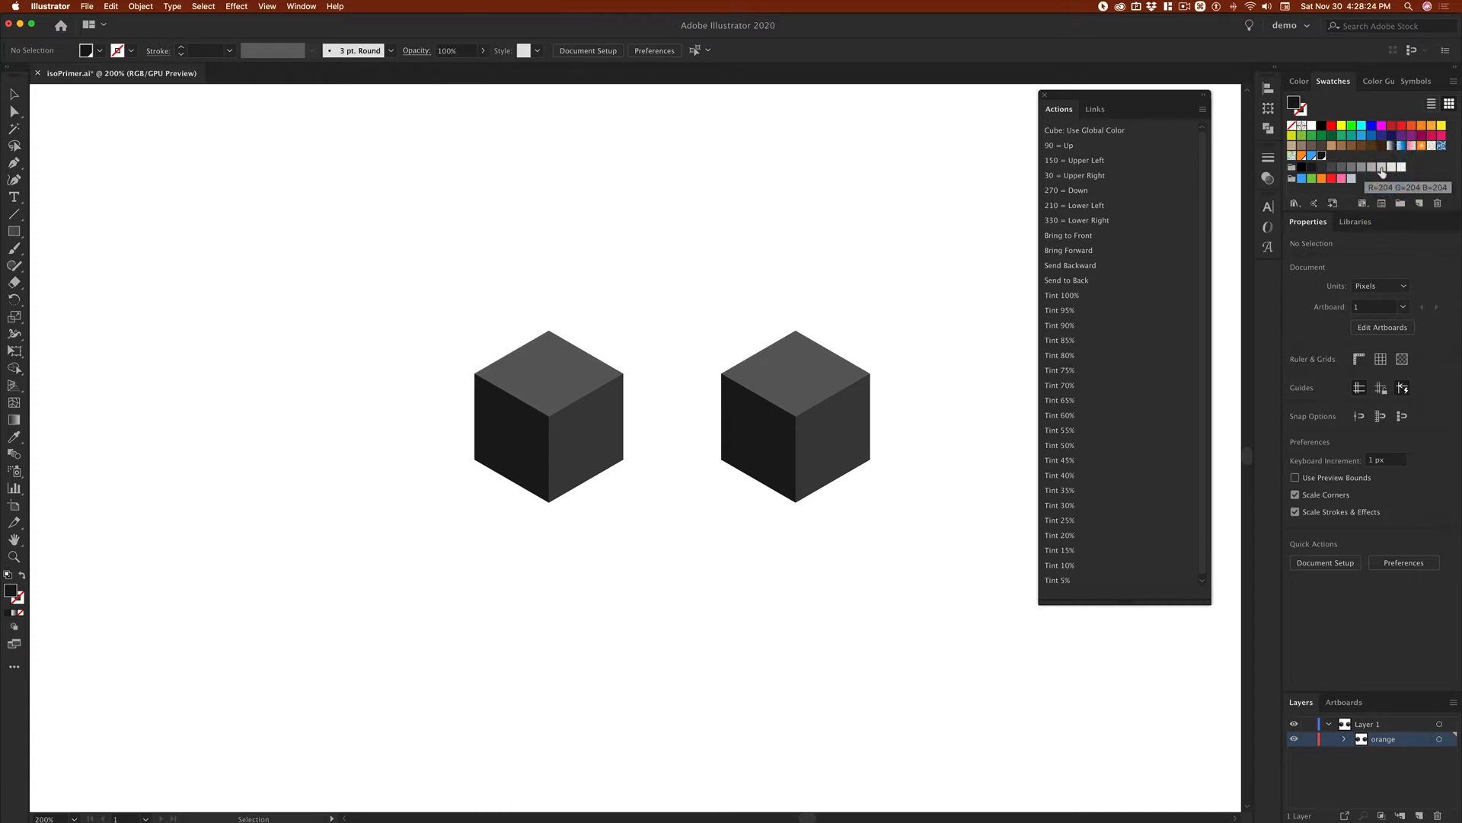
{"action": "left_click", "coordinate": [1383, 172]}
{"action": "left_click_drag", "start_coordinate": [1293, 103], "coordinate": [1336, 161]}
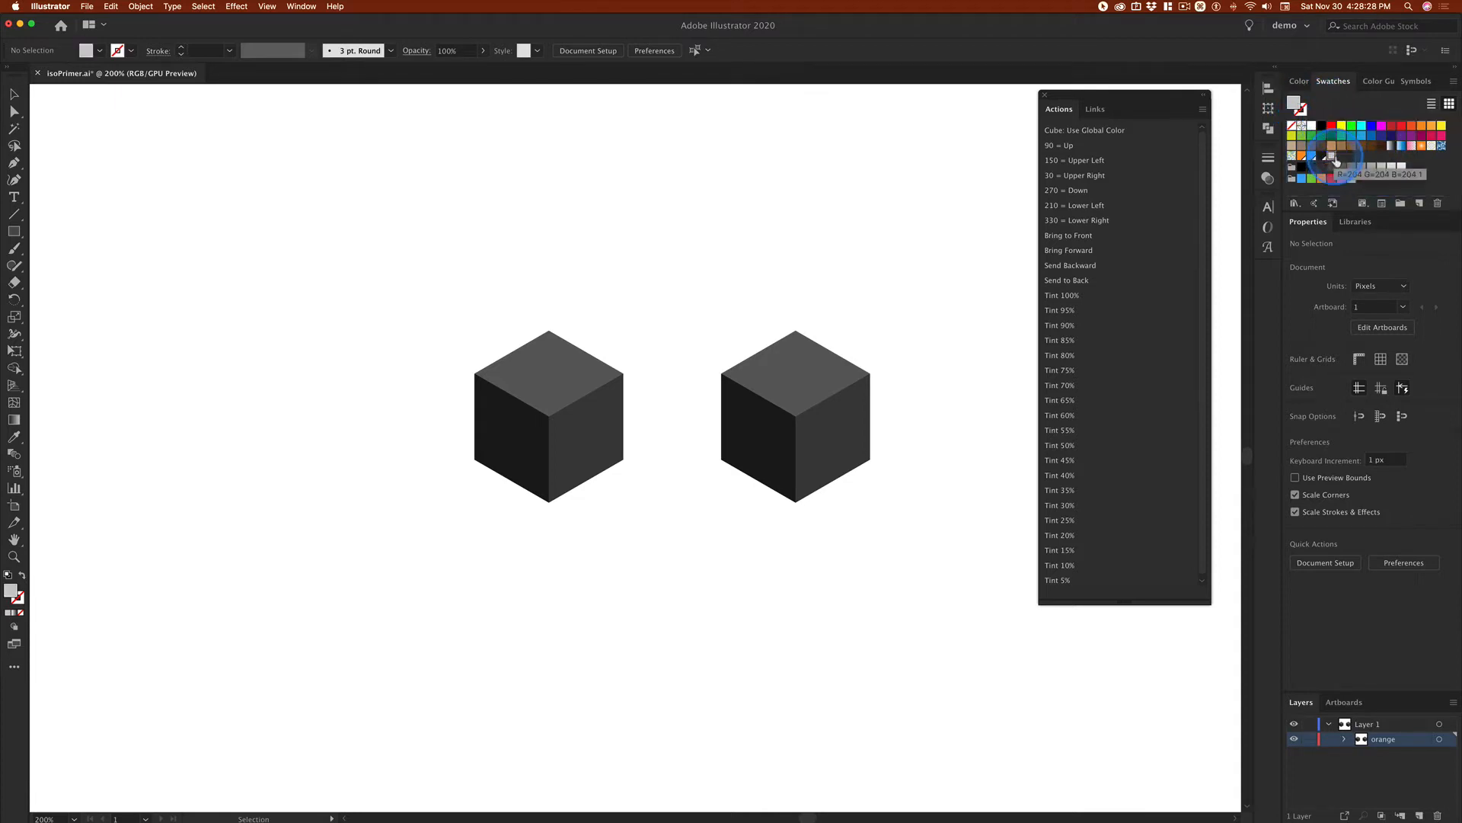
{"action": "double_click", "coordinate": [1334, 162]}
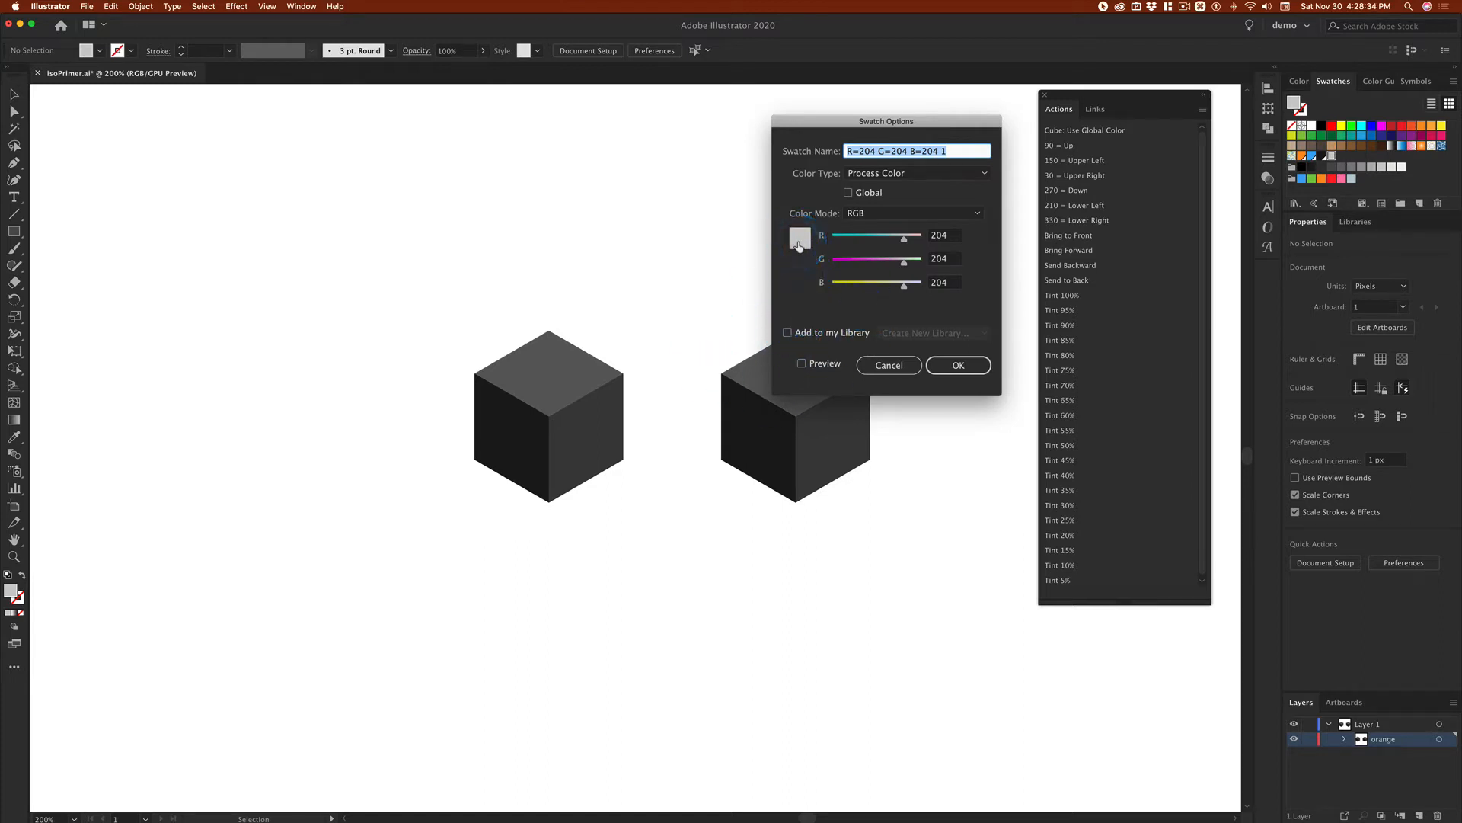
{"action": "left_click", "coordinate": [847, 192]}
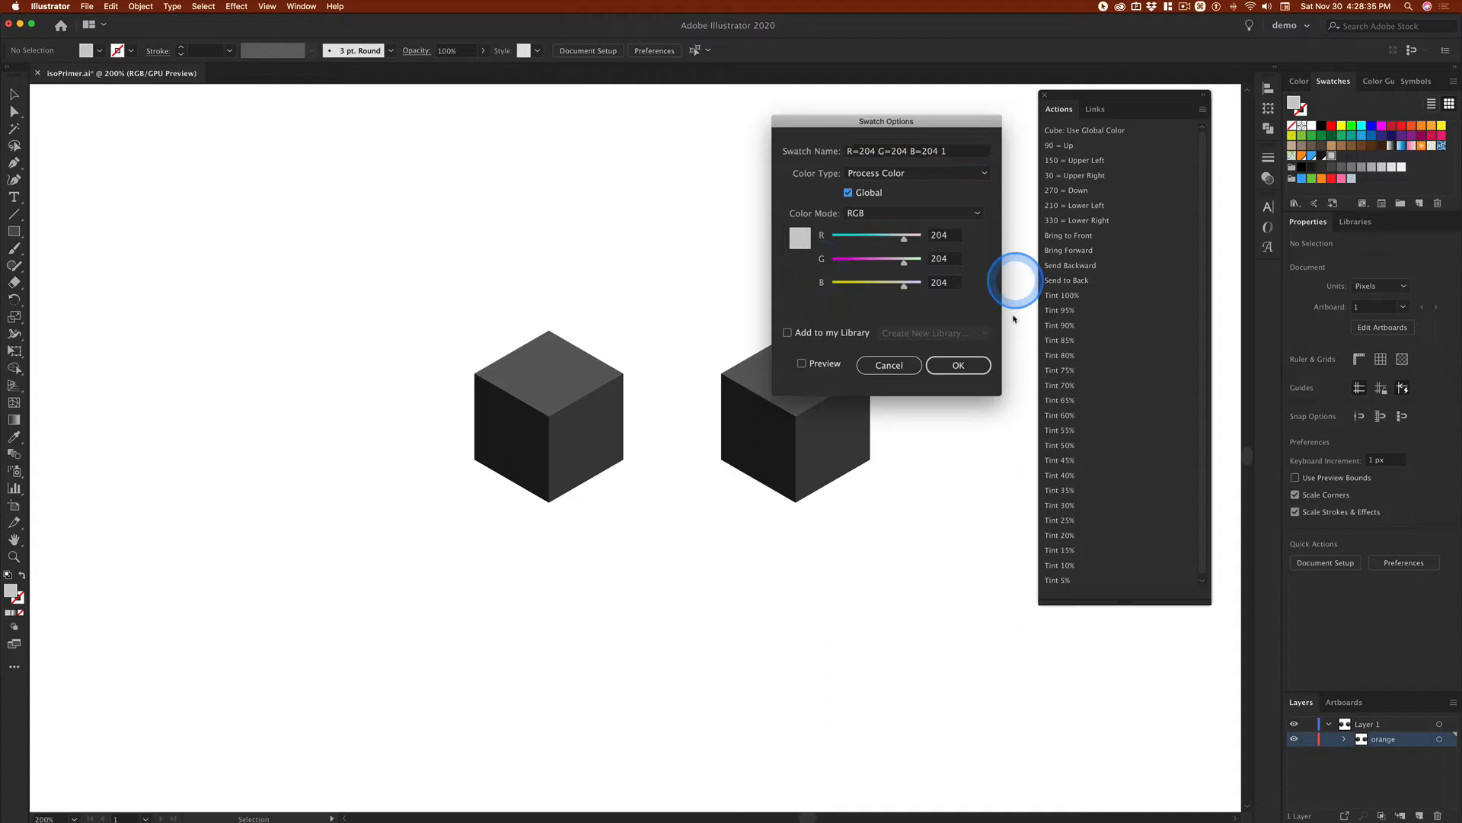
{"action": "left_click", "coordinate": [959, 366]}
Step: Recolour the duplicated cube with the new global R=204 G=204 B=204 swatch
{"action": "left_click_drag", "start_coordinate": [990, 486], "coordinate": [991, 480]}
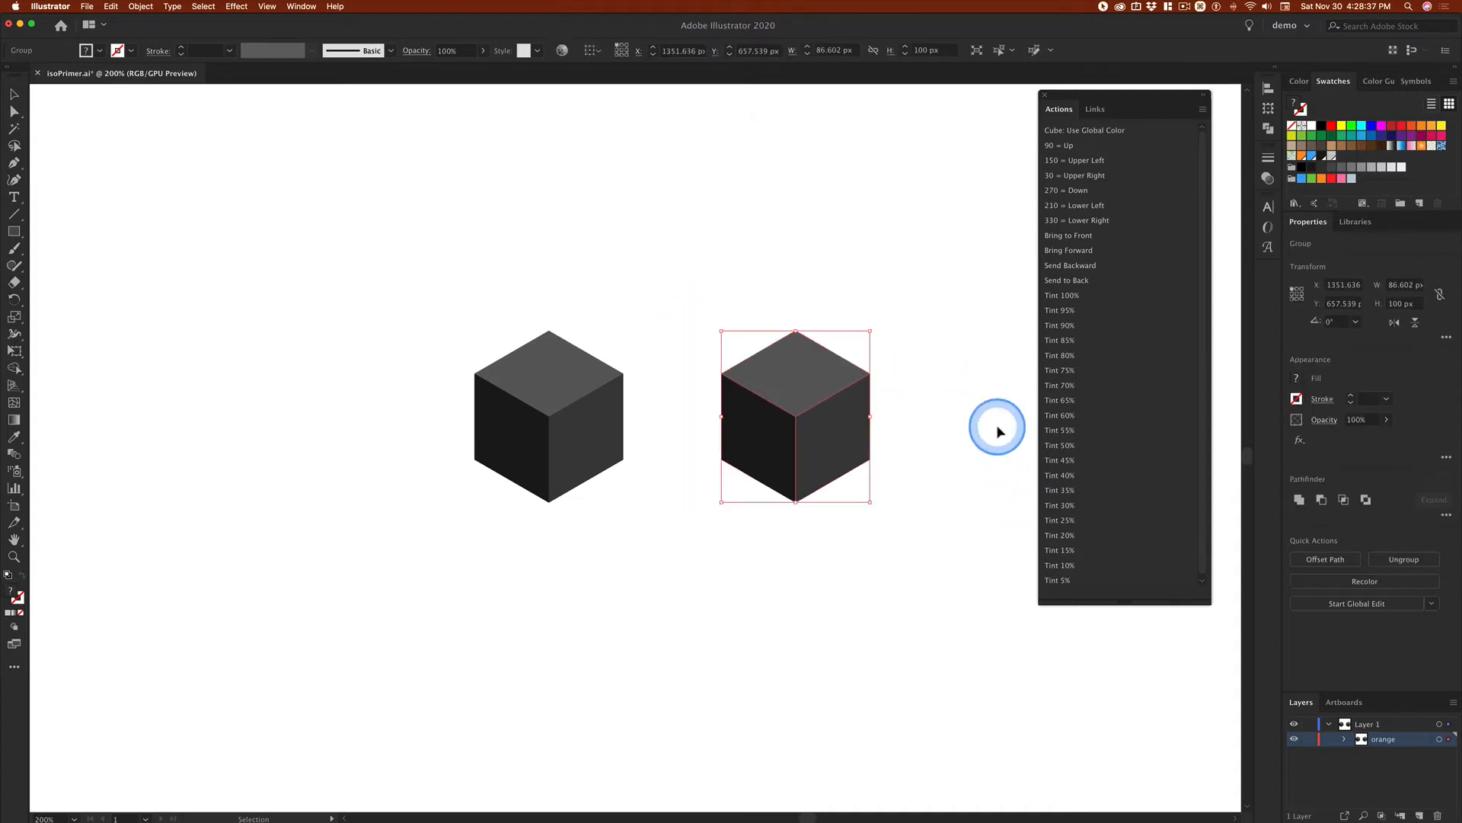
{"action": "left_click", "coordinate": [1333, 160]}
{"action": "left_click", "coordinate": [979, 261]}
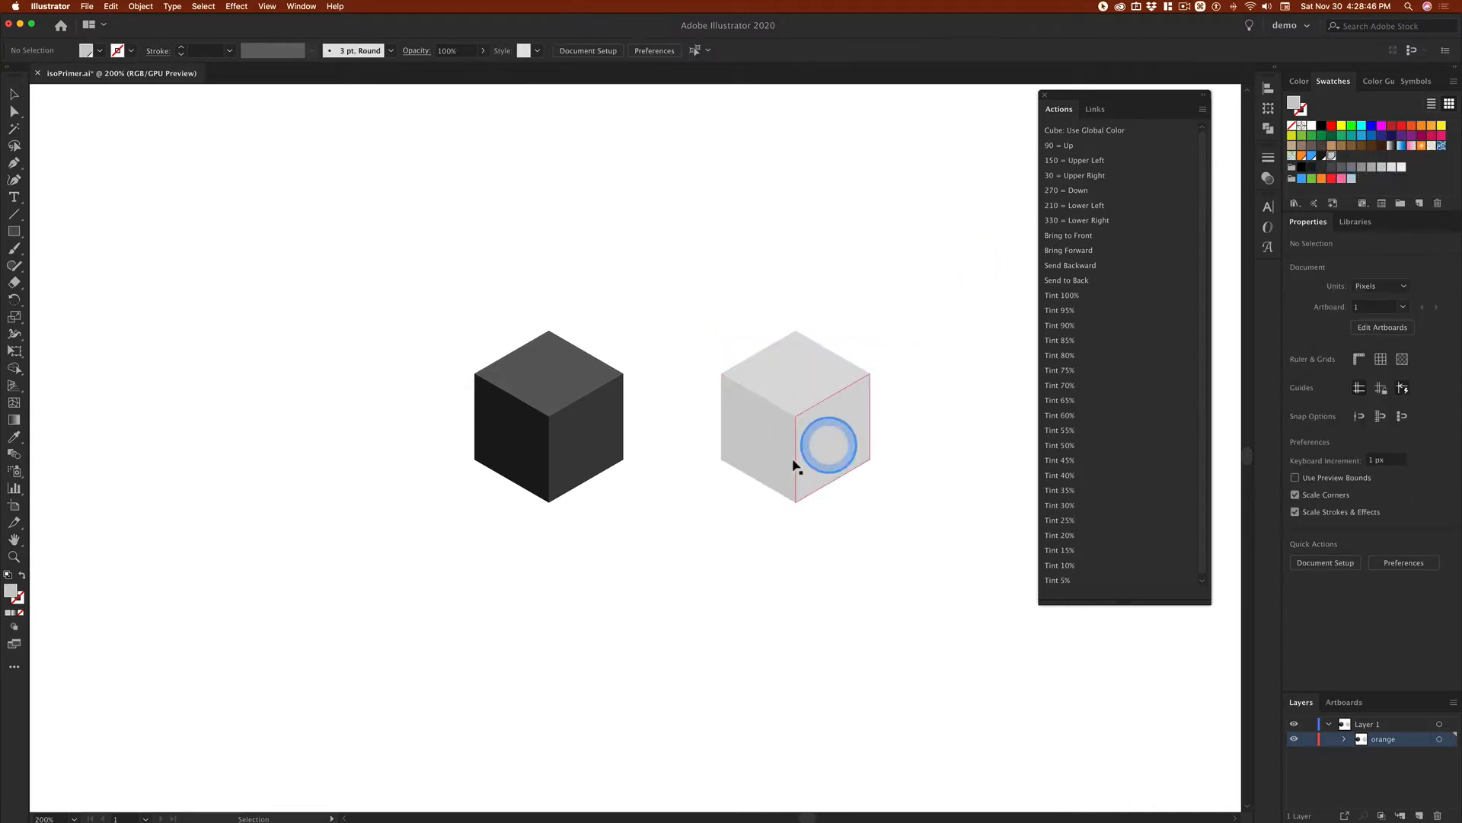
Step: Try ungrouping the light grey cube, and undo the ungrouping
{"action": "left_click", "coordinate": [845, 439]}
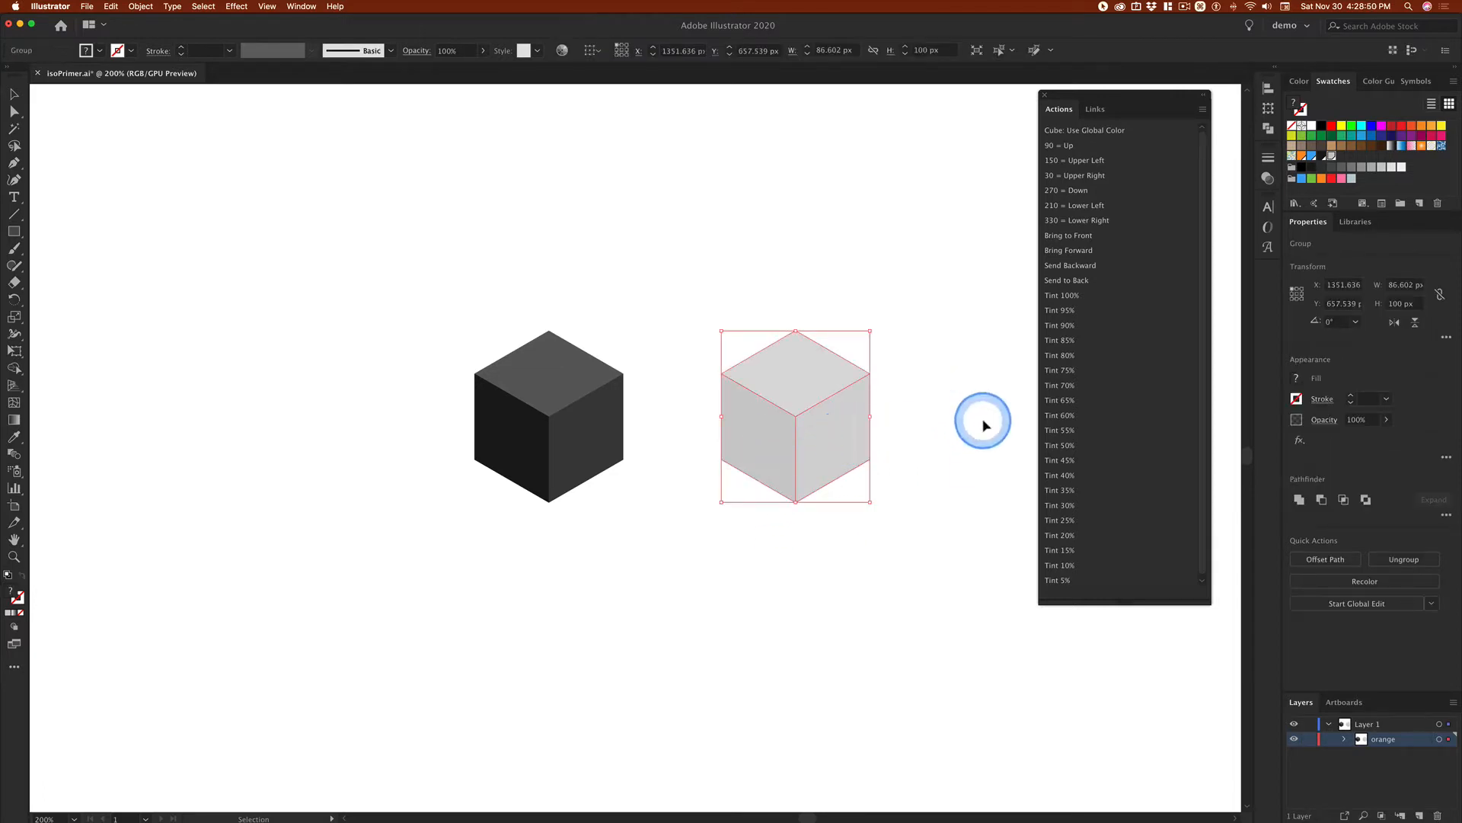
{"action": "key", "text": "super+shift"}
{"action": "key", "text": "super+shift+g"}
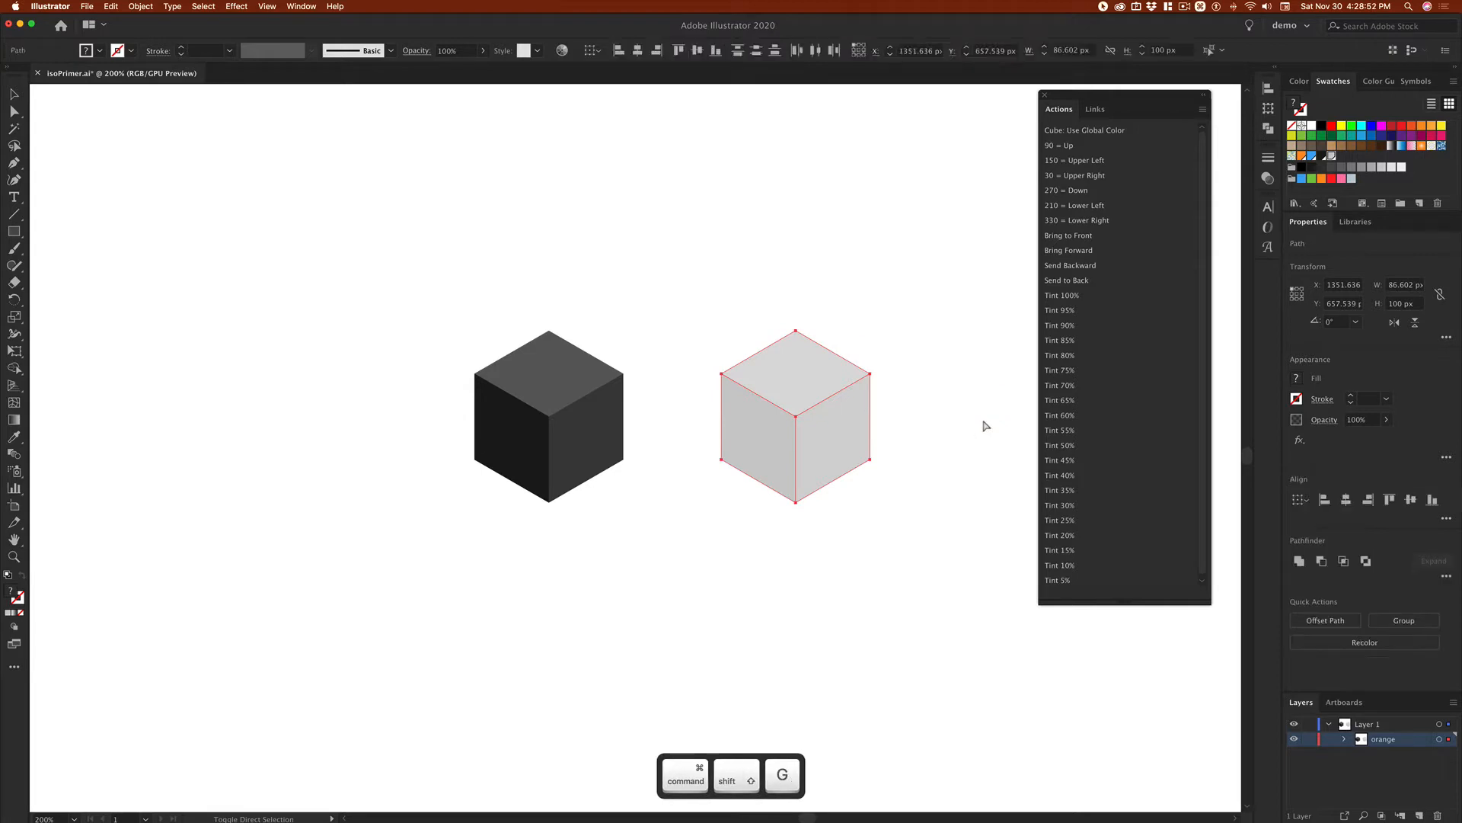
{"action": "left_click", "coordinate": [929, 435]}
{"action": "left_click", "coordinate": [144, 8]}
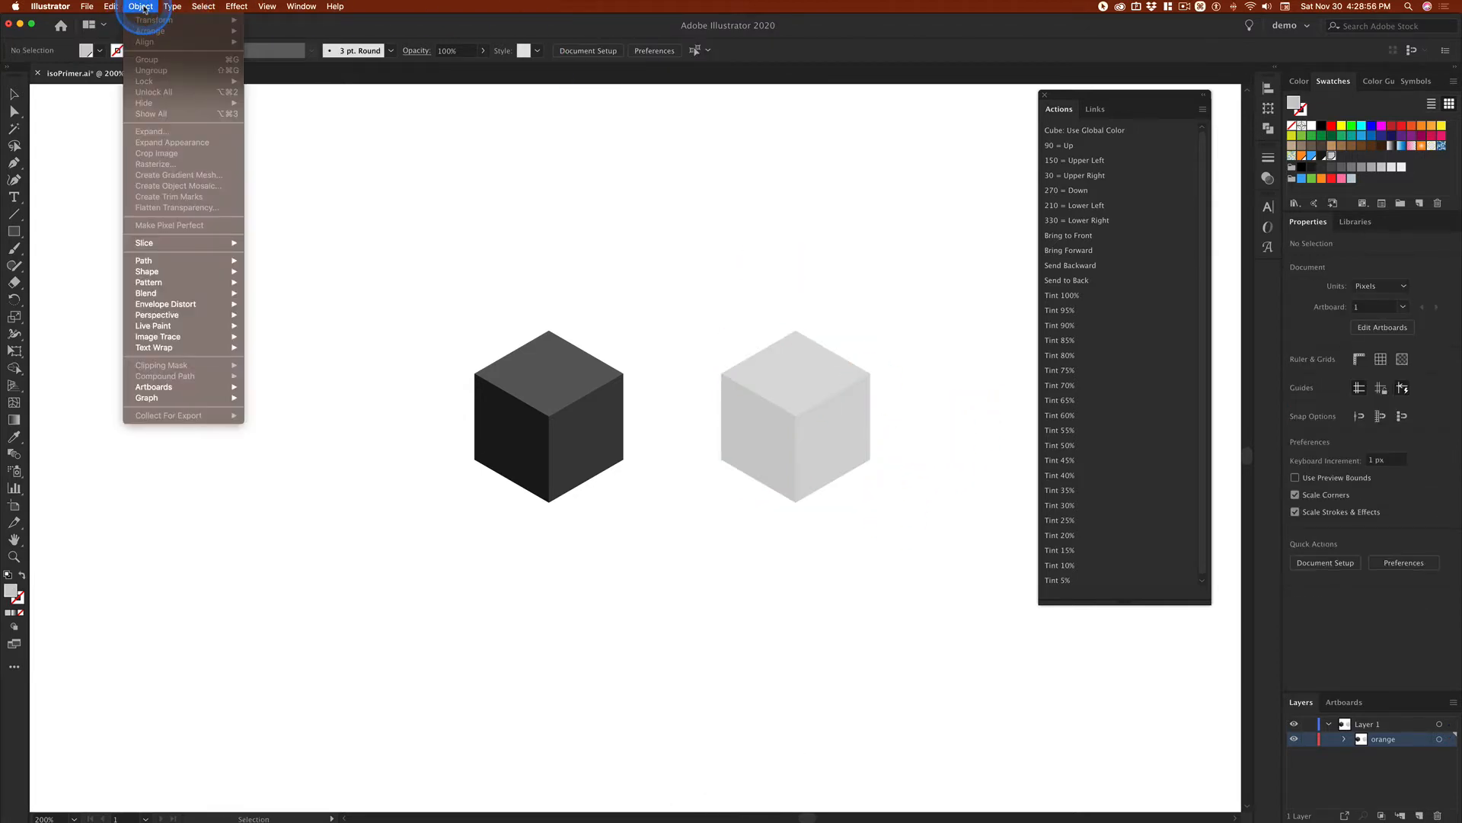
{"action": "left_click", "coordinate": [762, 305]}
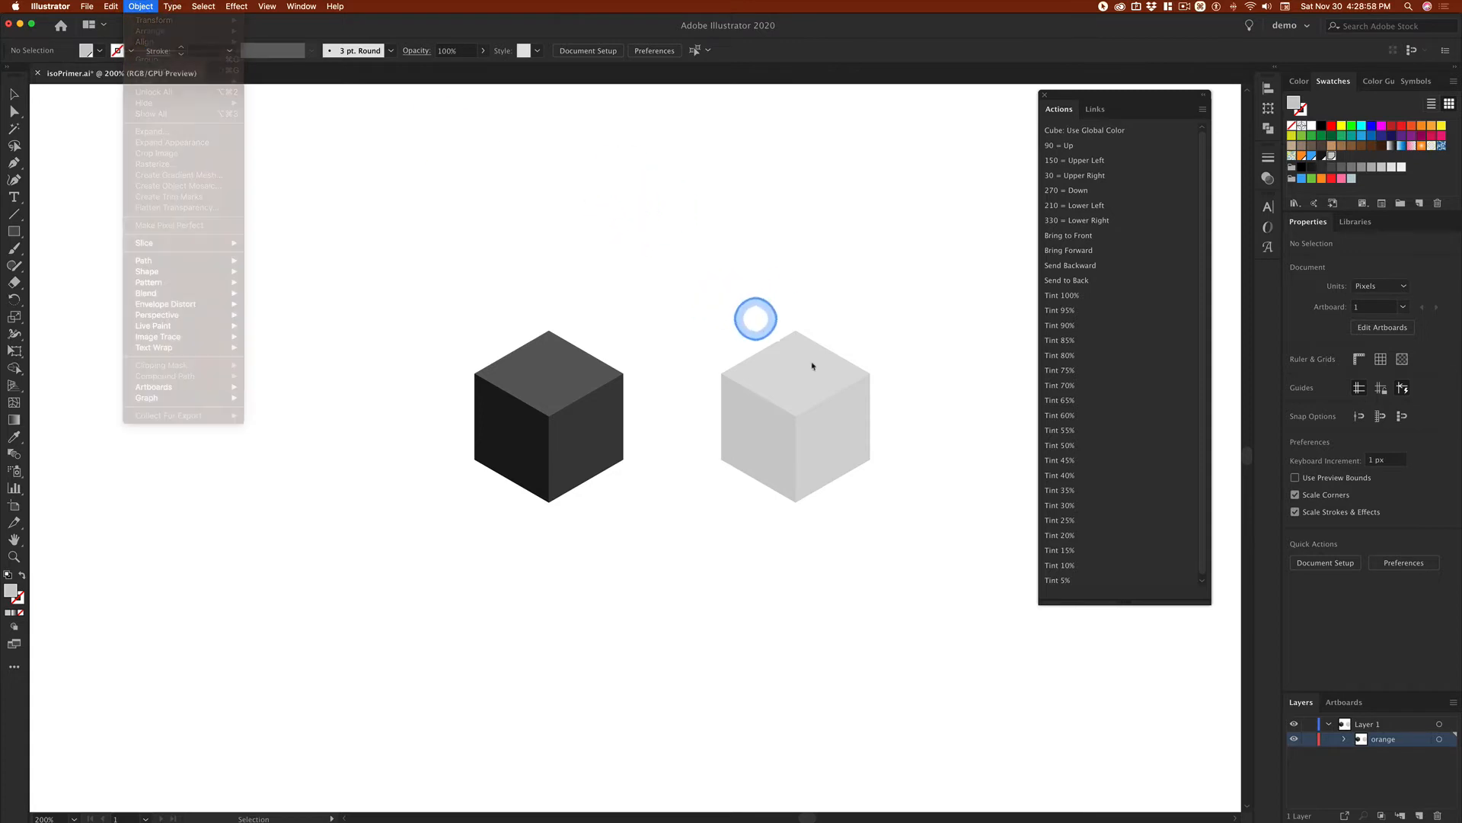
{"action": "left_click_drag", "start_coordinate": [714, 290], "coordinate": [914, 473]}
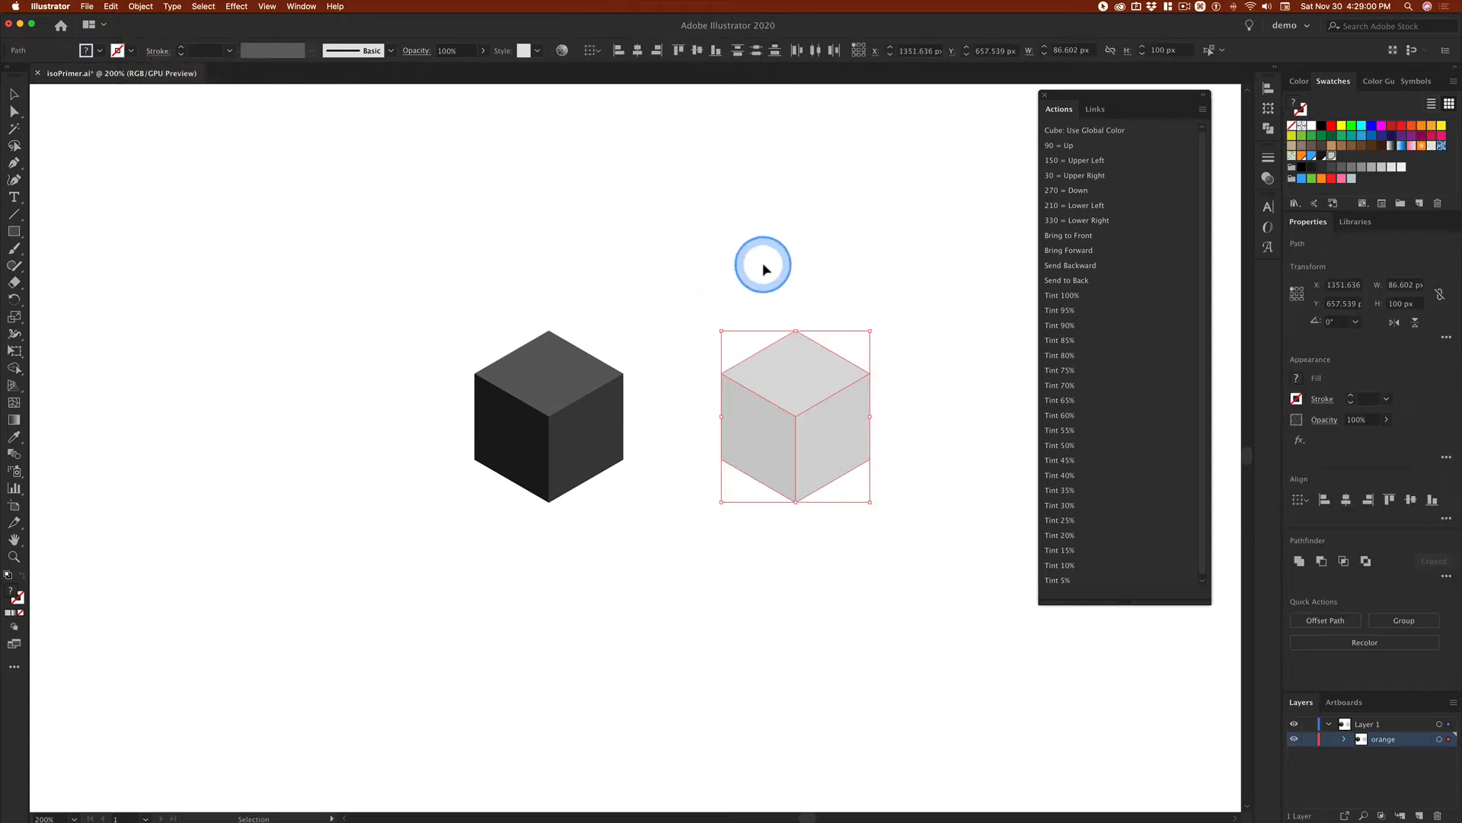
{"action": "key", "text": "super+z"}
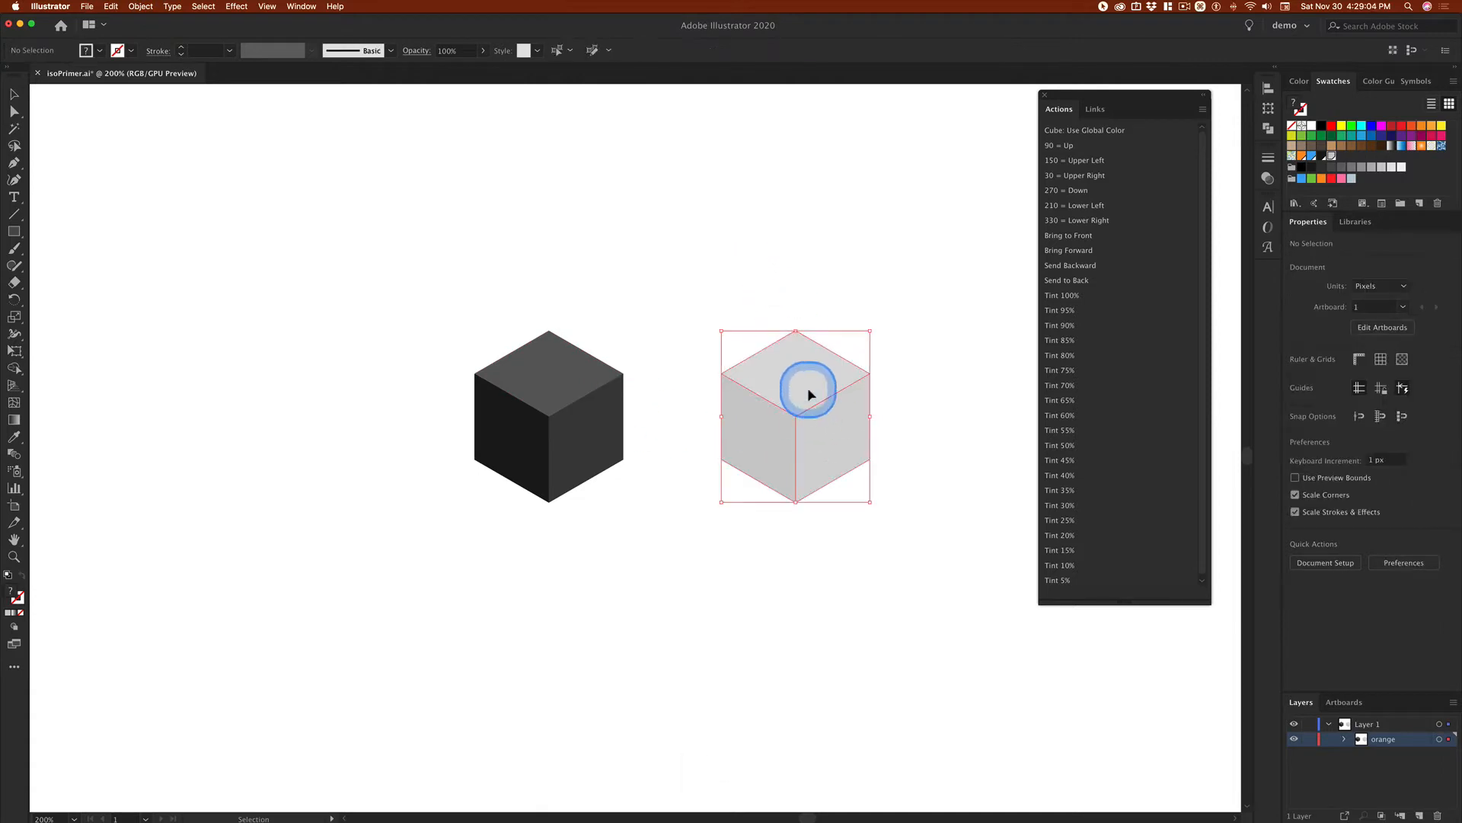
Step: Ungroup the light grey cube into its separate faces and deselect them
{"action": "left_click", "coordinate": [137, 6]}
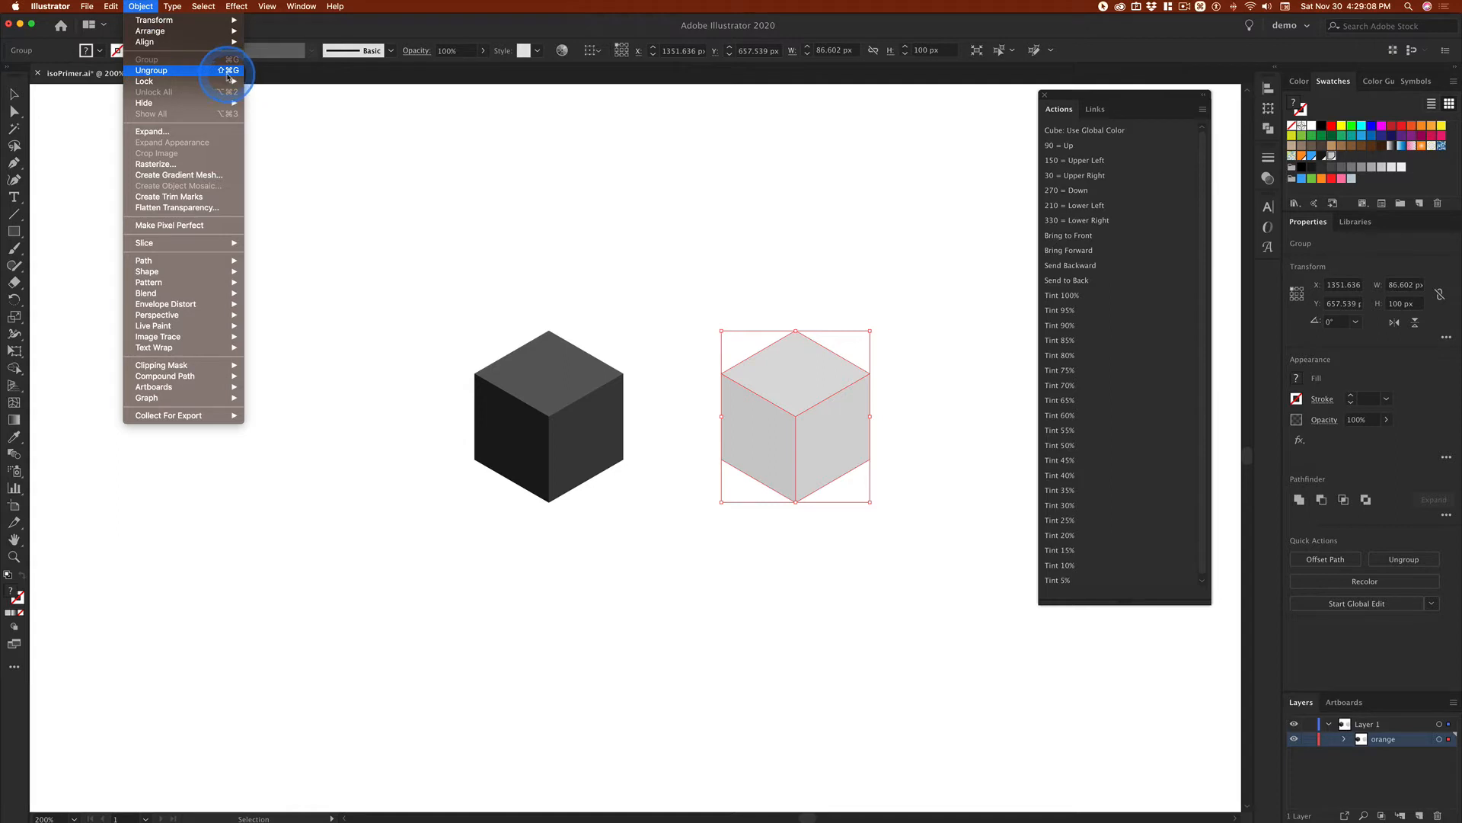
{"action": "key", "text": "super+shift+g"}
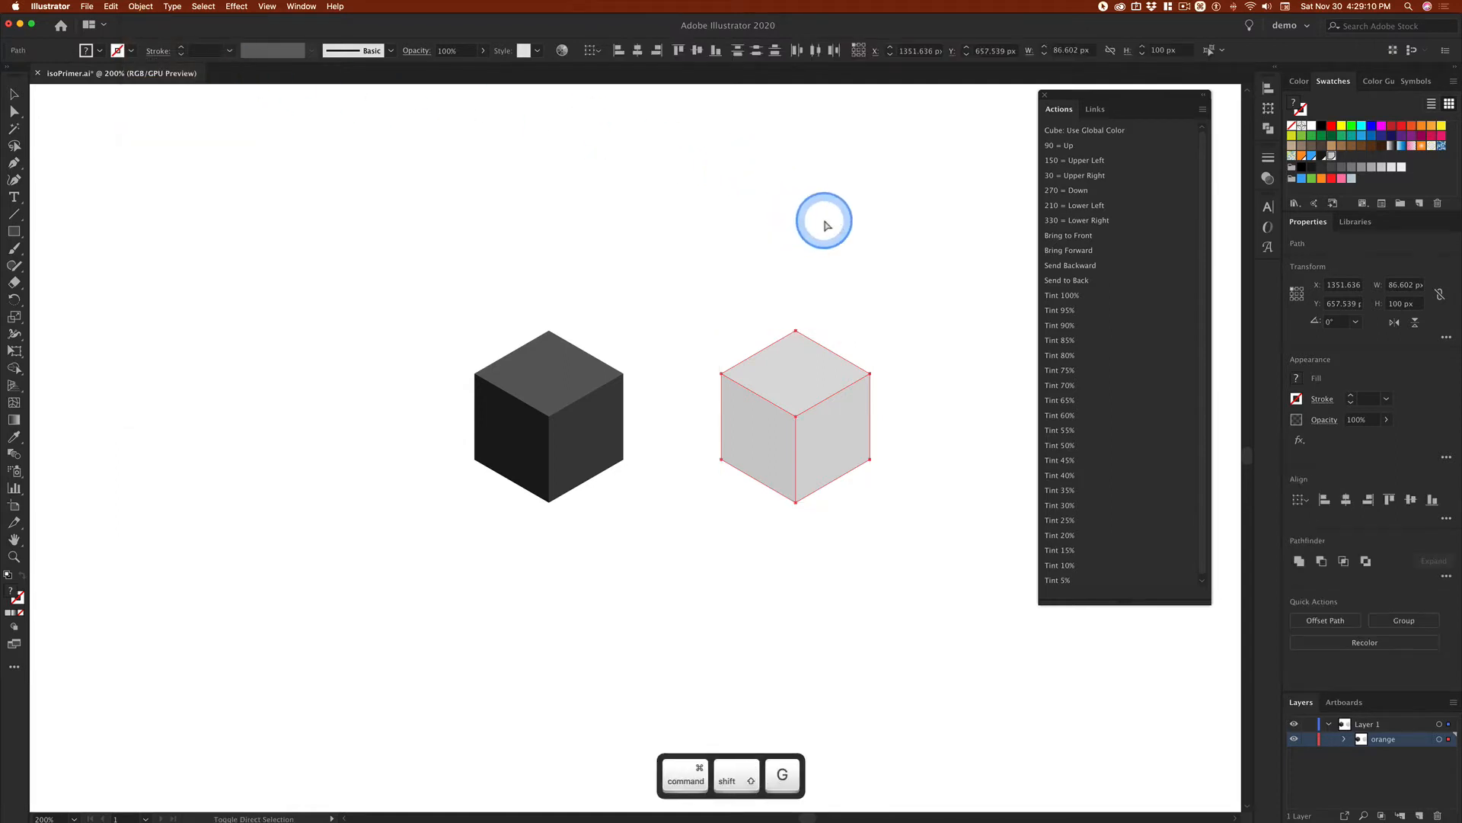
{"action": "left_click", "coordinate": [828, 230], "text": "super"}
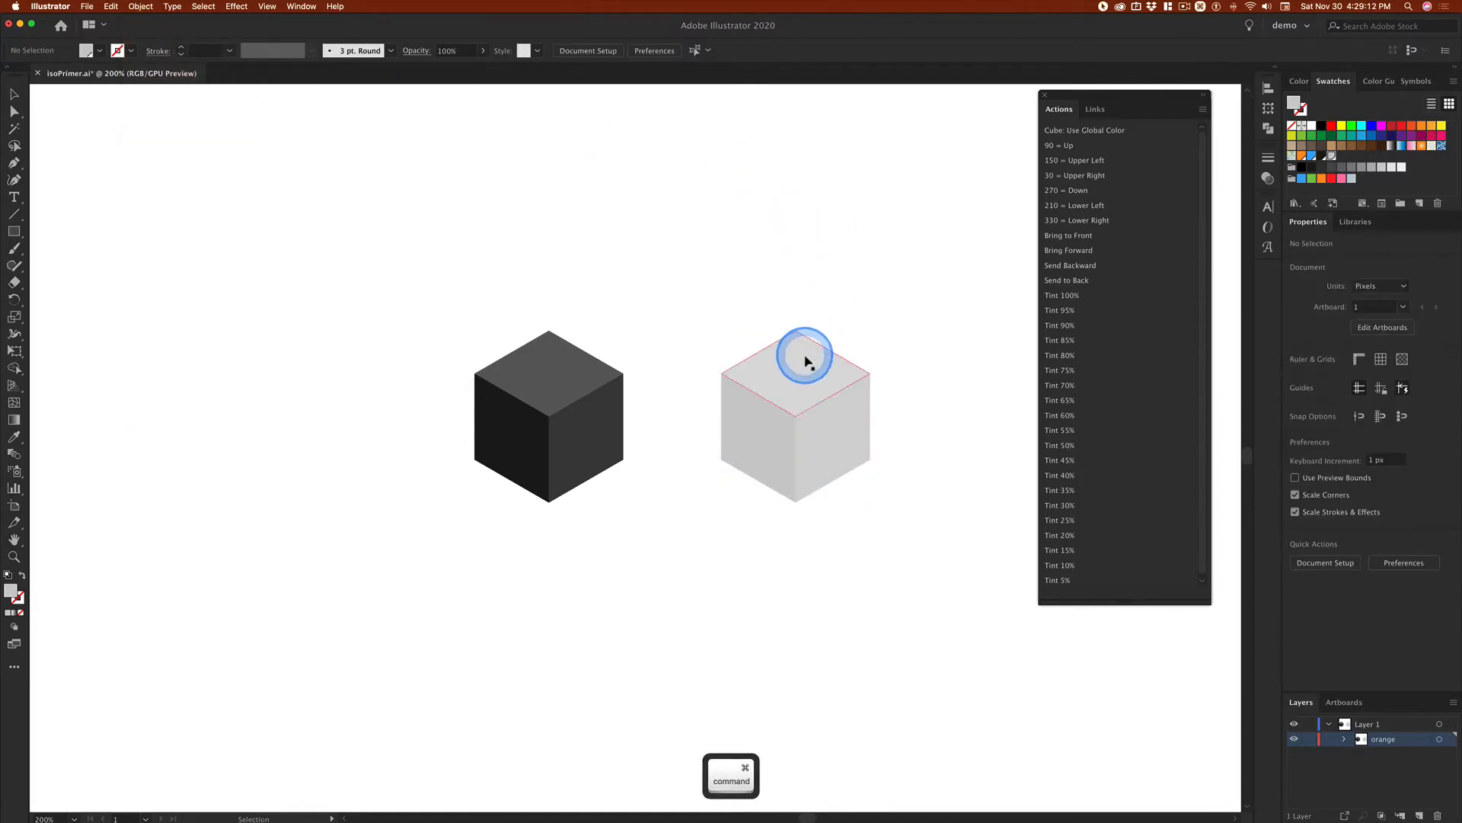
Step: Apply the Tint 10% action to the top face of the light grey cube
{"action": "left_click", "coordinate": [807, 352], "text": "super"}
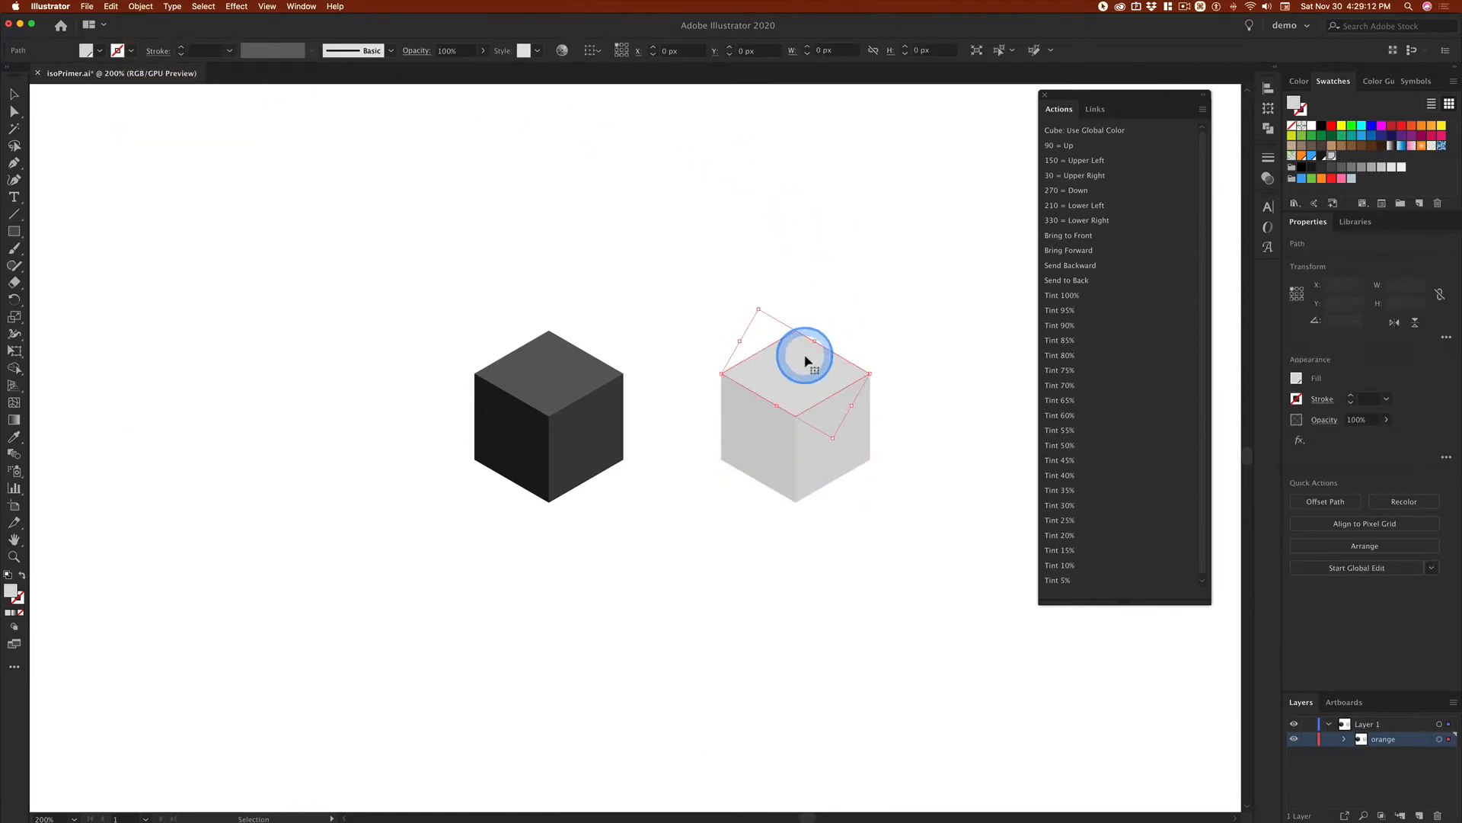
{"action": "left_click", "coordinate": [1066, 570]}
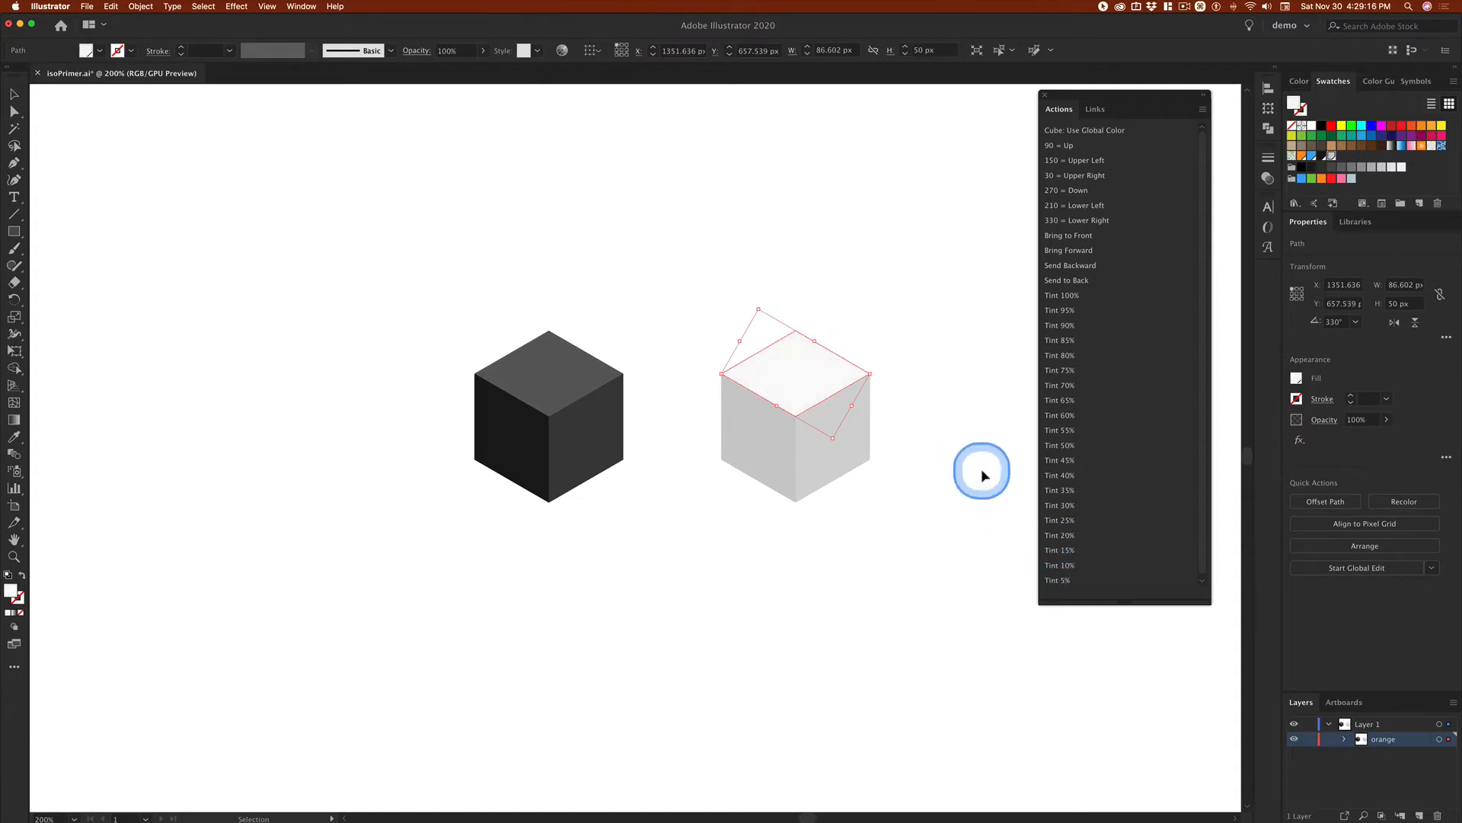
Step: Apply the Tint 55% action to the right face of the light grey cube and deselect it
{"action": "left_click", "coordinate": [849, 448], "text": "super"}
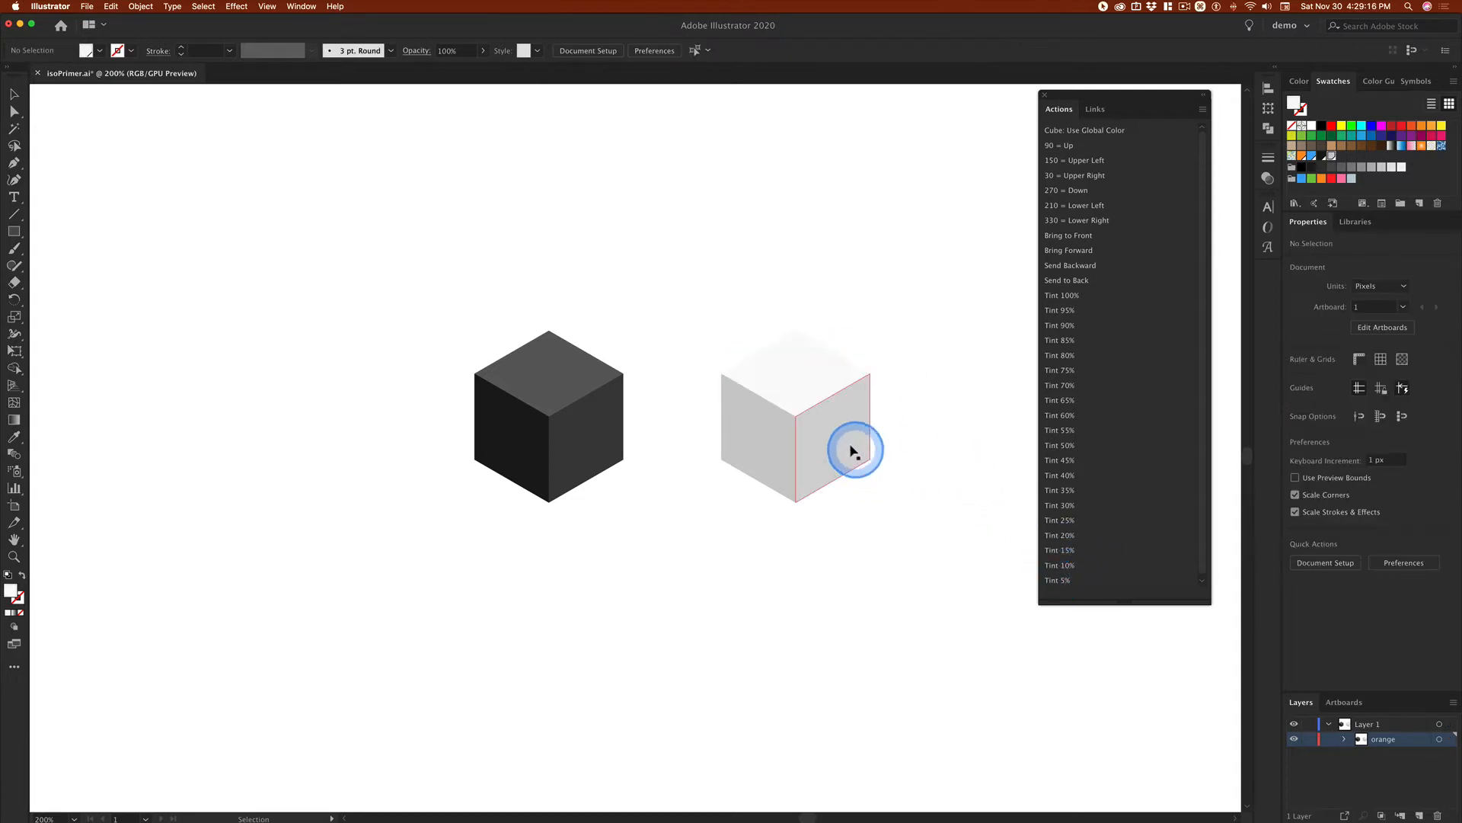
{"action": "left_click", "coordinate": [1065, 433]}
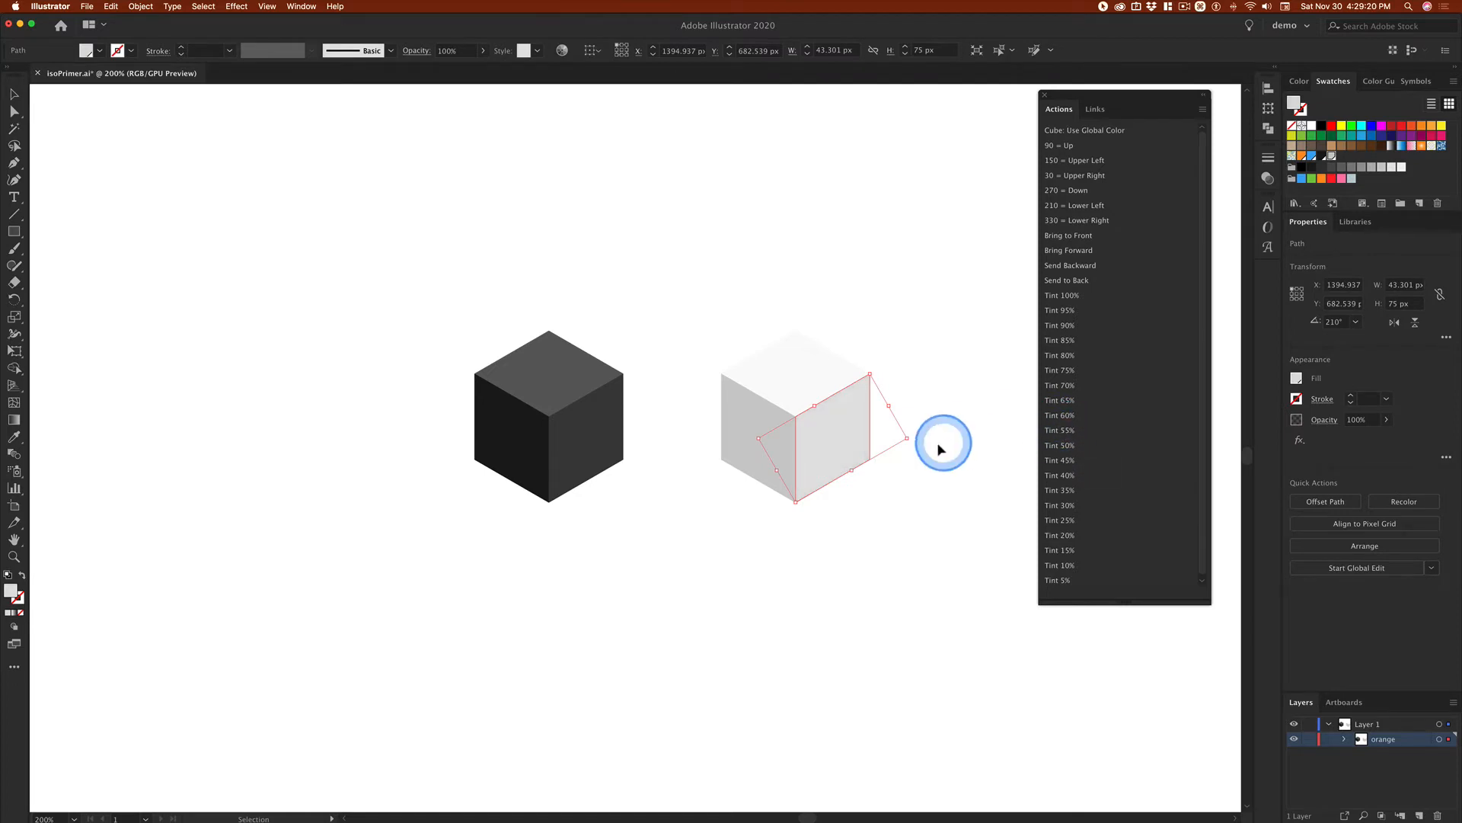
{"action": "left_click", "coordinate": [954, 326]}
Step: Select all three faces of the light grey cube, group them, and deselect the group
{"action": "left_click_drag", "start_coordinate": [829, 351], "coordinate": [837, 362]}
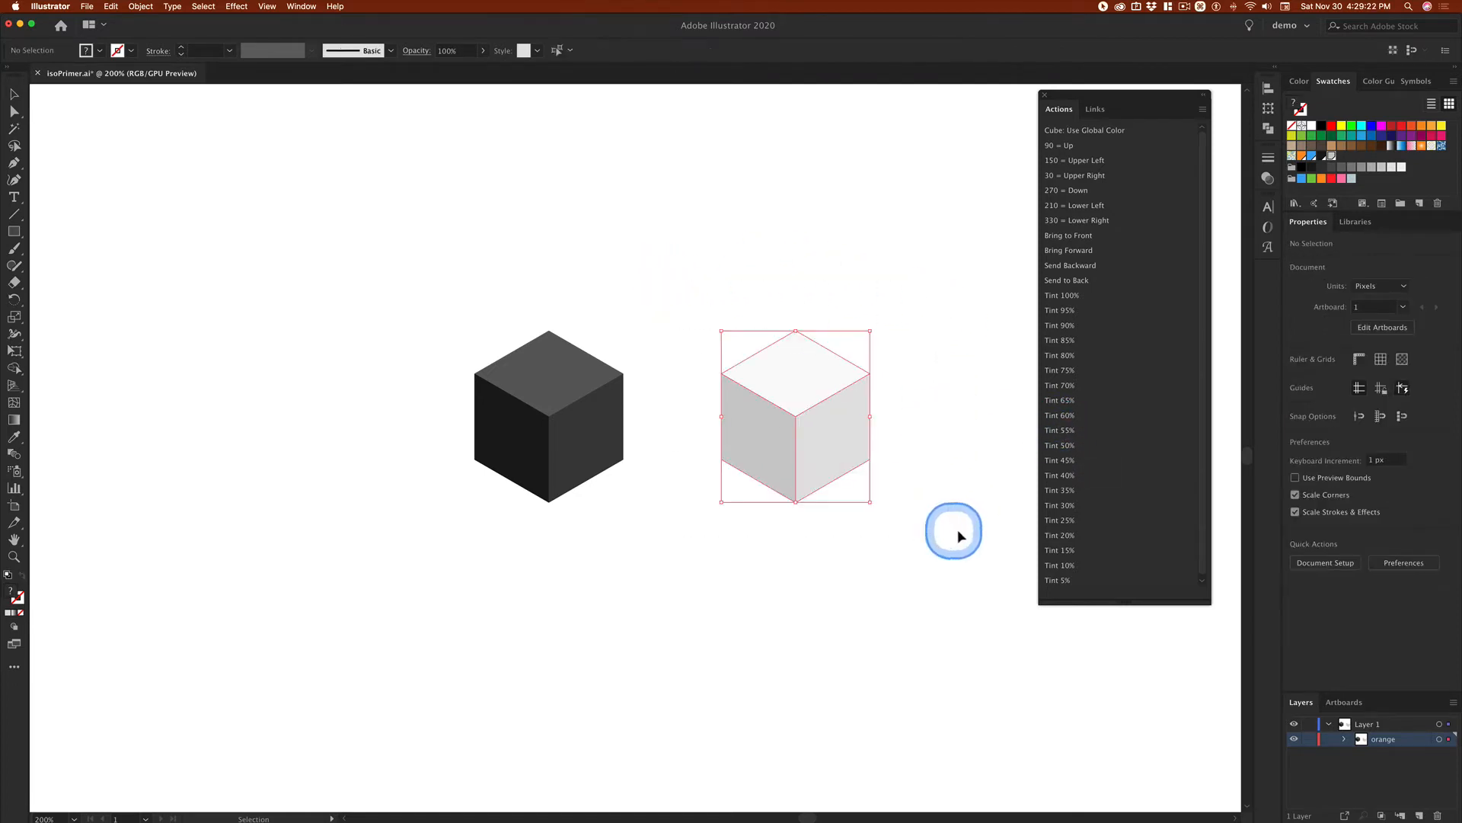
{"action": "left_click", "coordinate": [850, 400]}
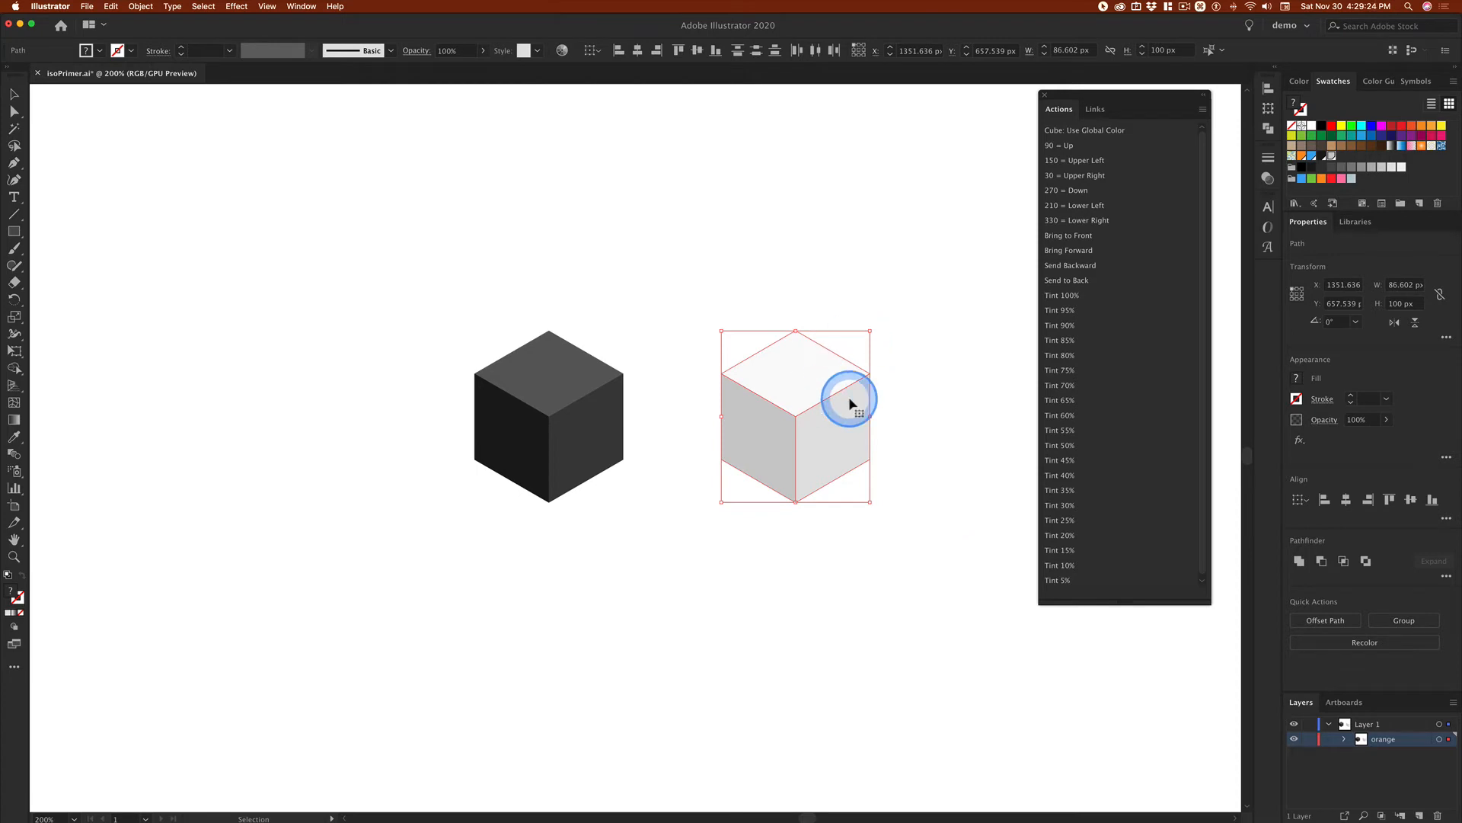
{"action": "left_click", "coordinate": [794, 462]}
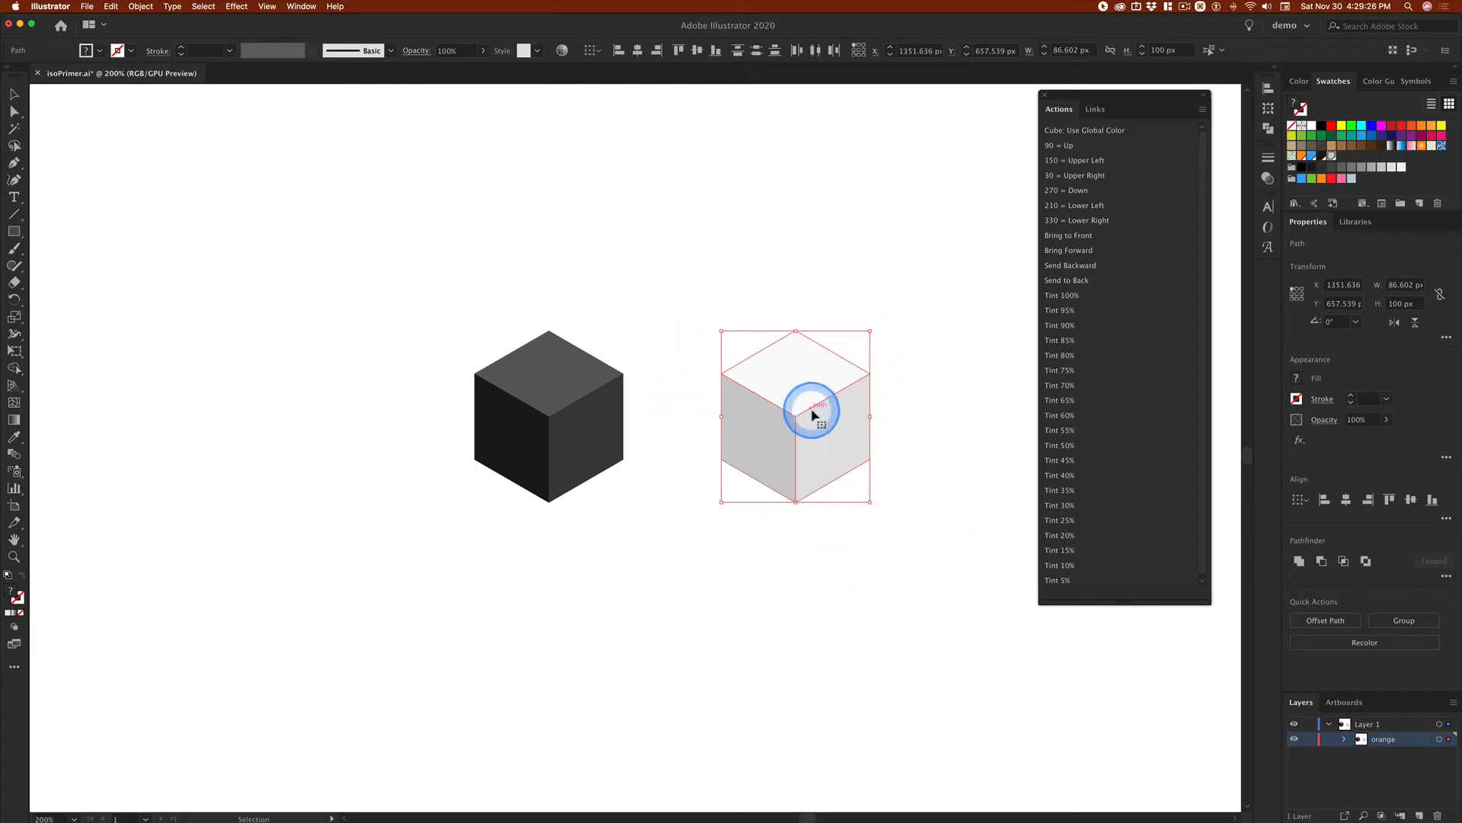
{"action": "left_click", "coordinate": [867, 472]}
{"action": "key", "text": "cmd+g"}
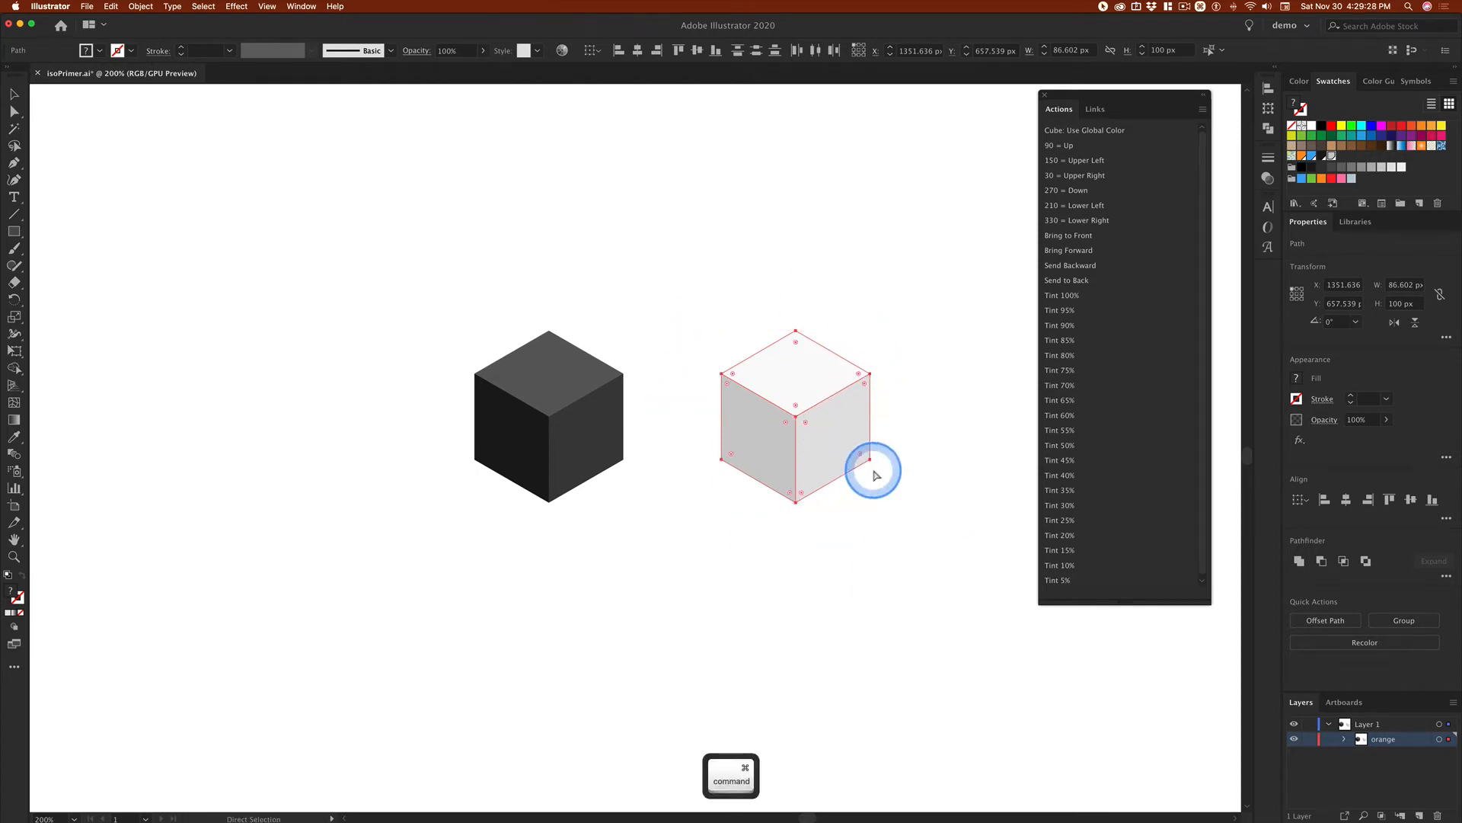
{"action": "left_click", "coordinate": [595, 293]}
{"action": "left_click", "coordinate": [562, 343]}
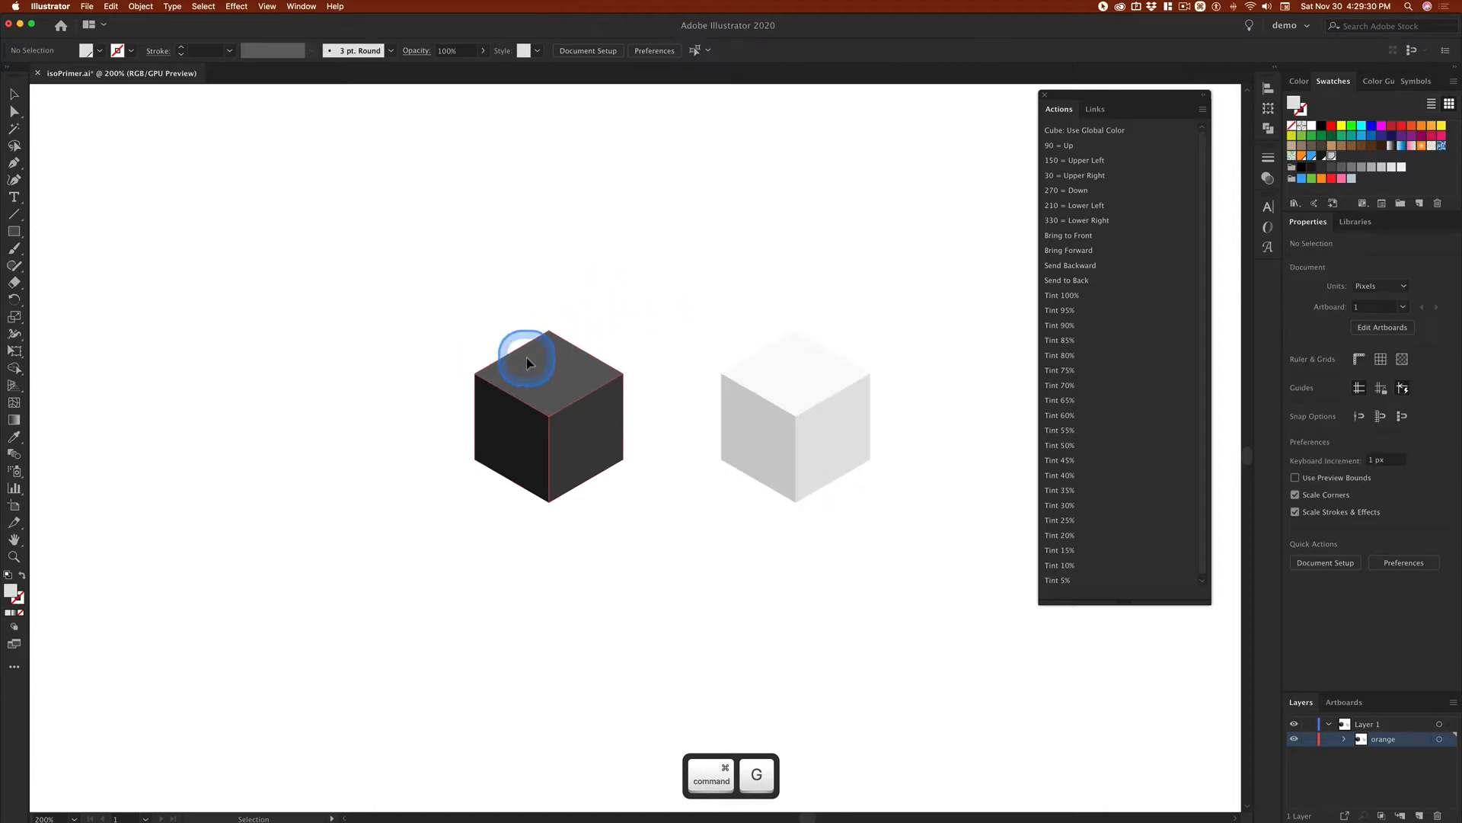
Step: Turn the grouped light grey cube into a static symbol named white
{"action": "left_click", "coordinate": [806, 373]}
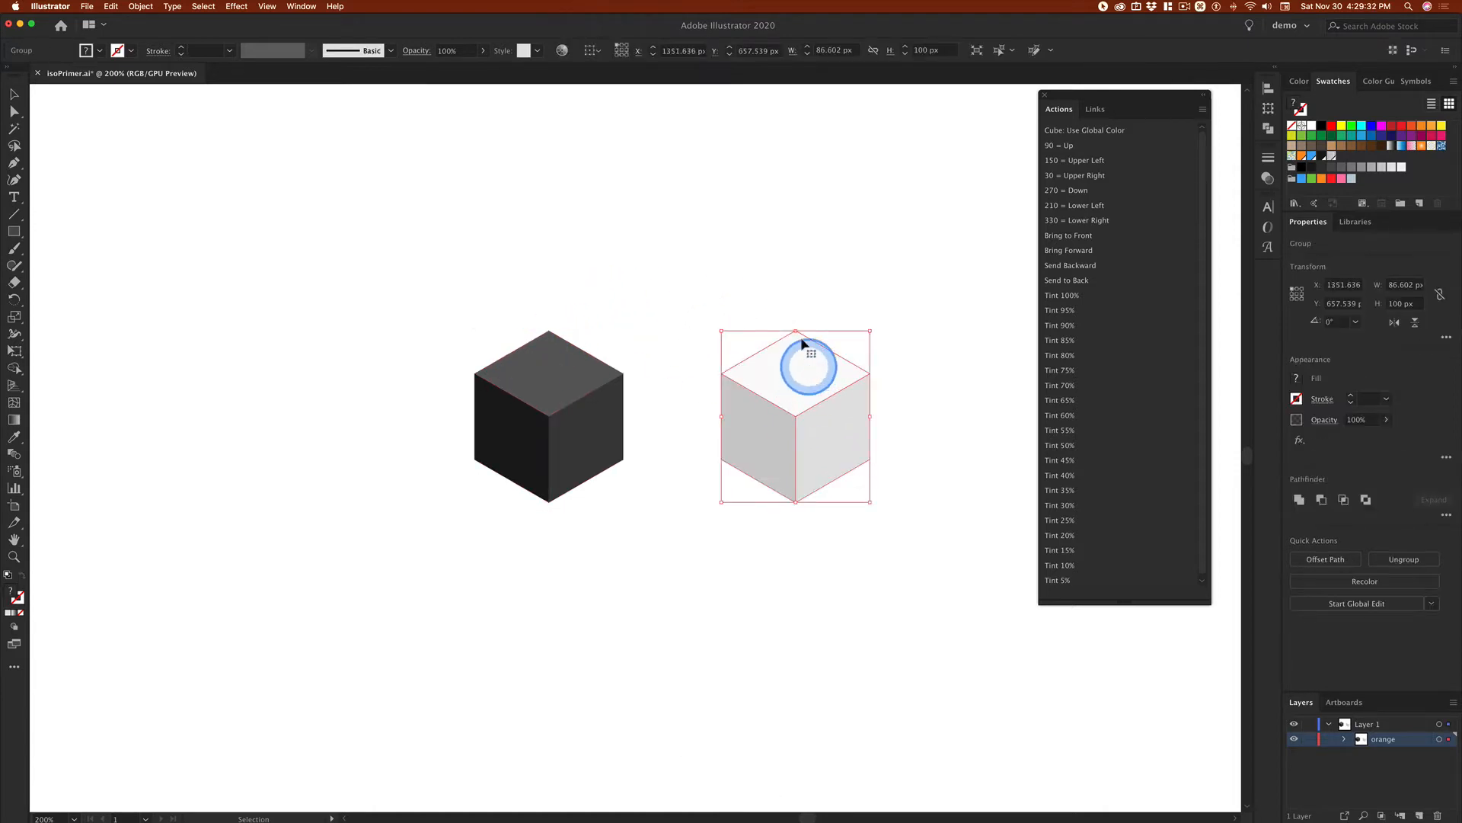
{"action": "left_click", "coordinate": [1333, 160]}
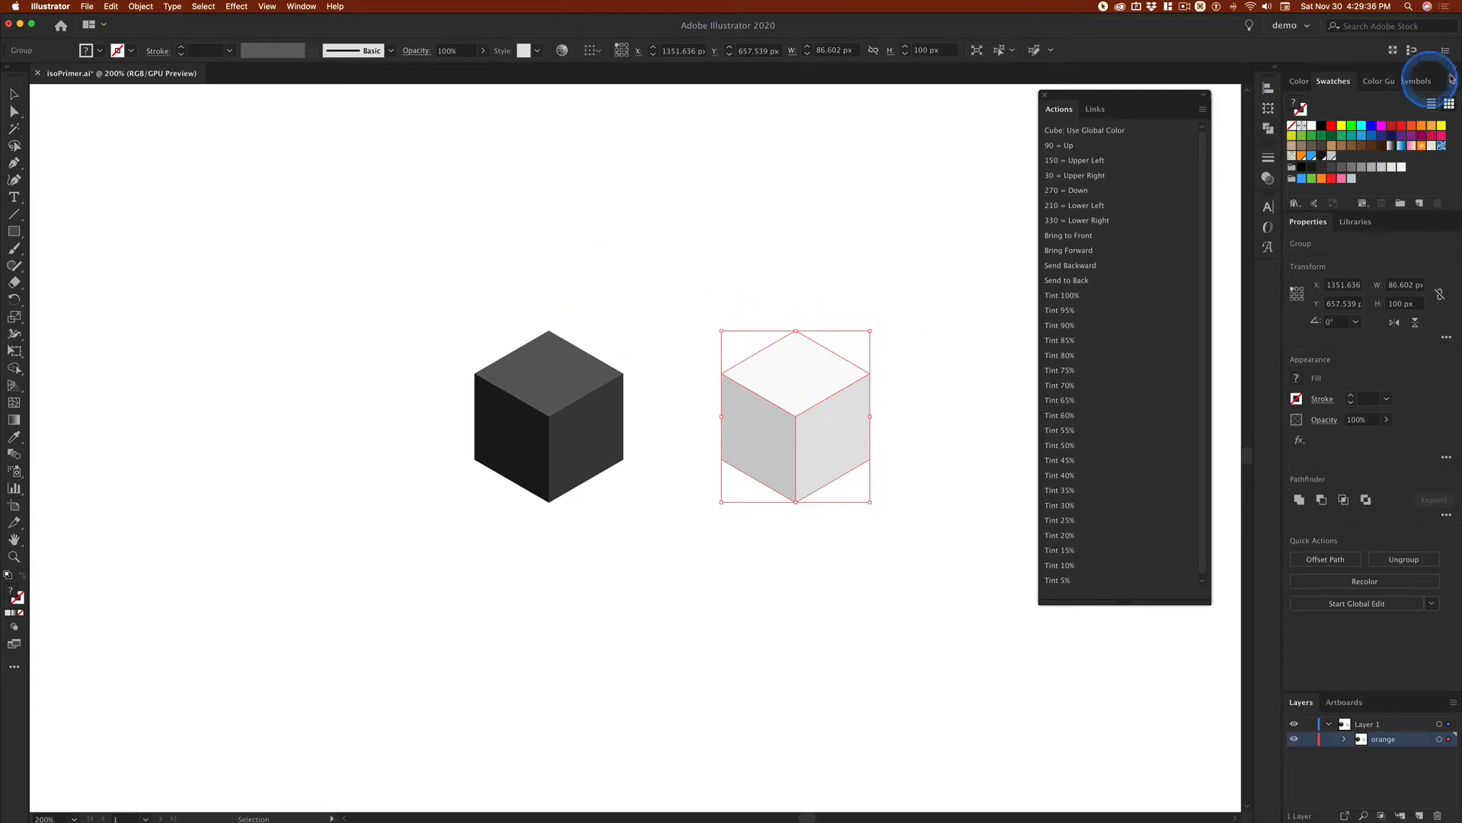
{"action": "left_click", "coordinate": [1423, 83]}
{"action": "left_click_drag", "start_coordinate": [812, 350], "coordinate": [1388, 140]}
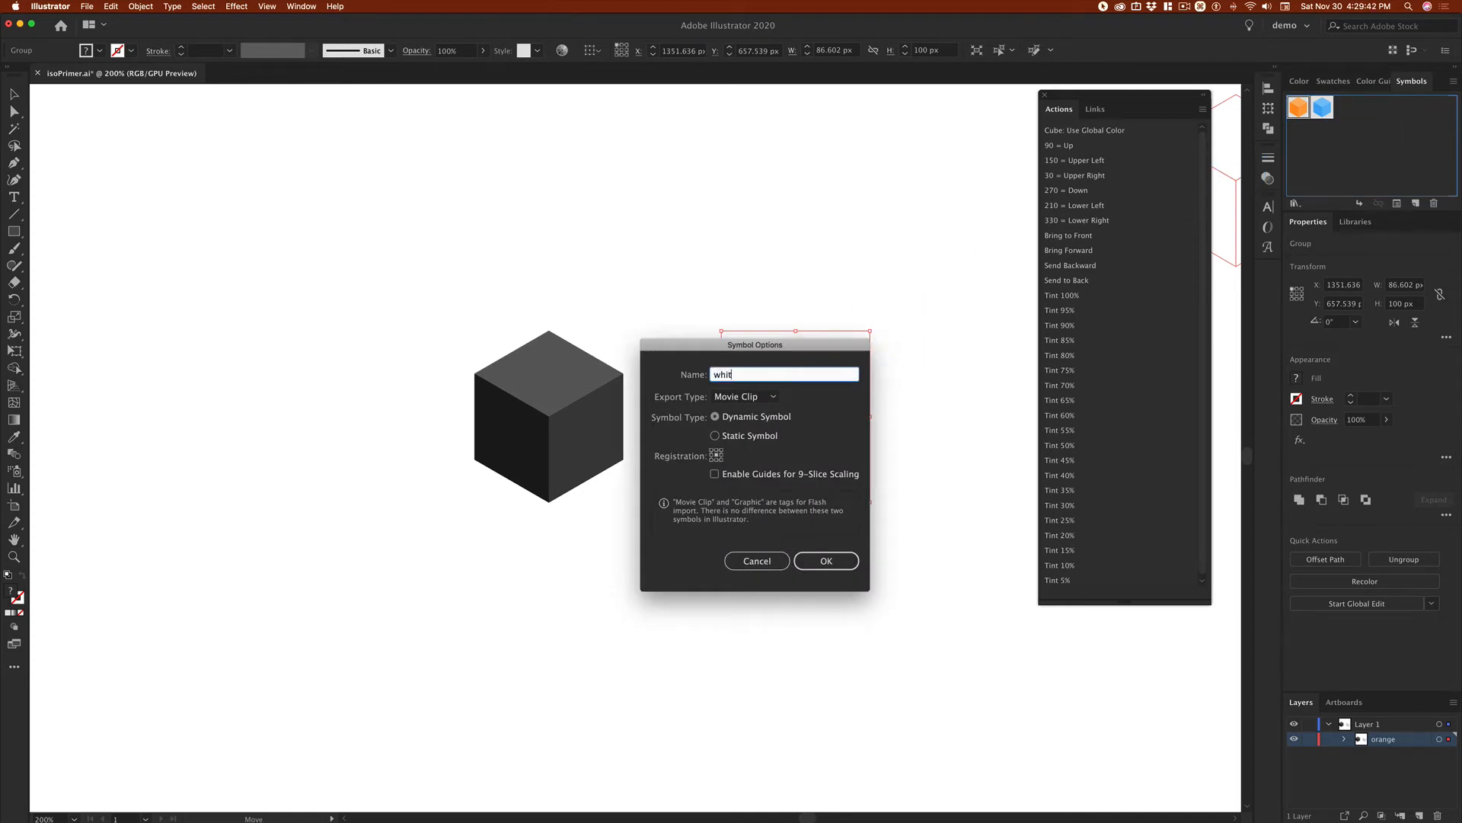
{"action": "left_click", "coordinate": [719, 436]}
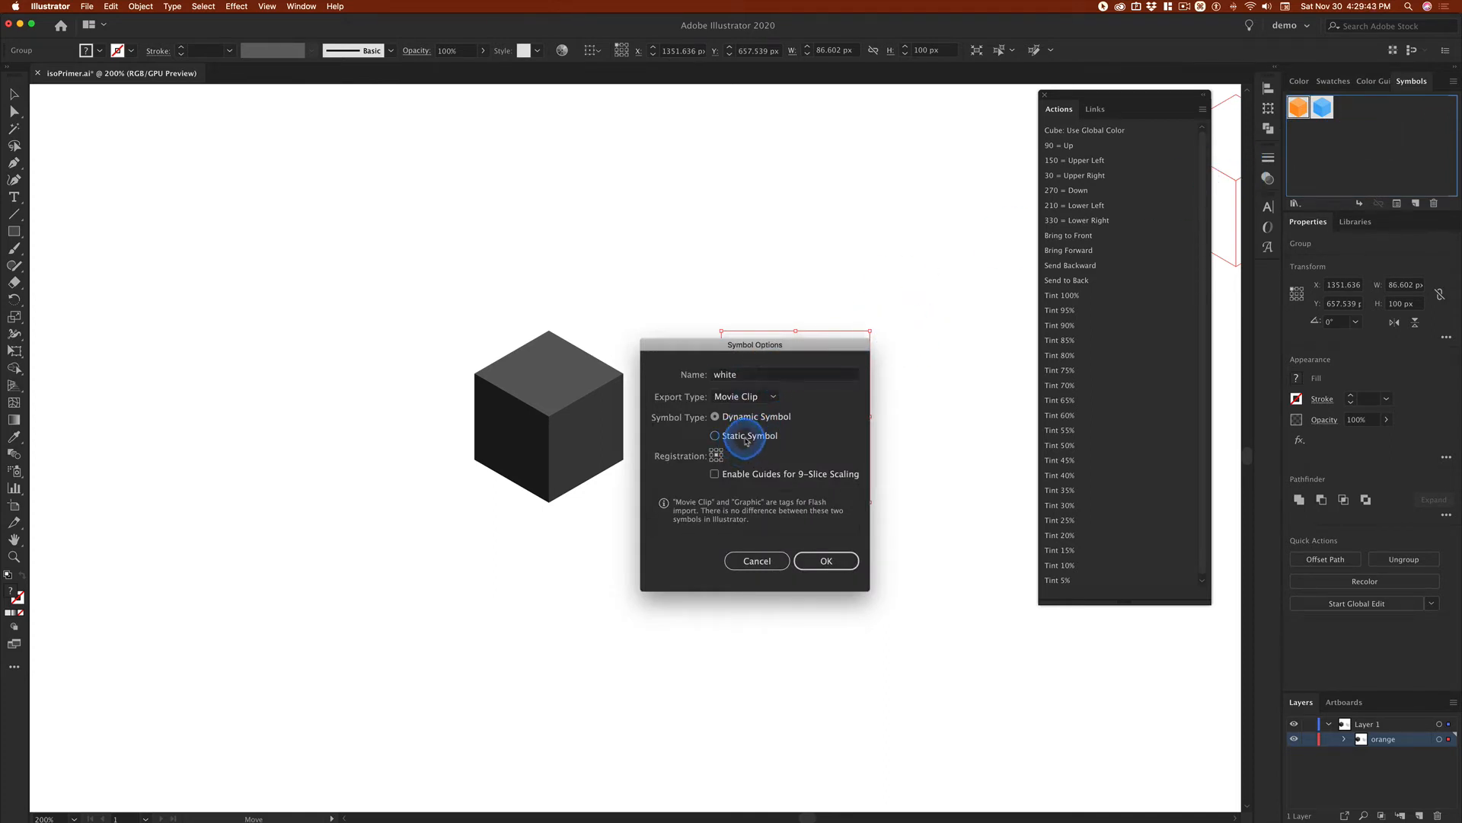
{"action": "left_click", "coordinate": [826, 561]}
Step: Turn the dark grey cube into a static symbol named black and deselect it
{"action": "left_click_drag", "start_coordinate": [529, 366], "coordinate": [1329, 149]}
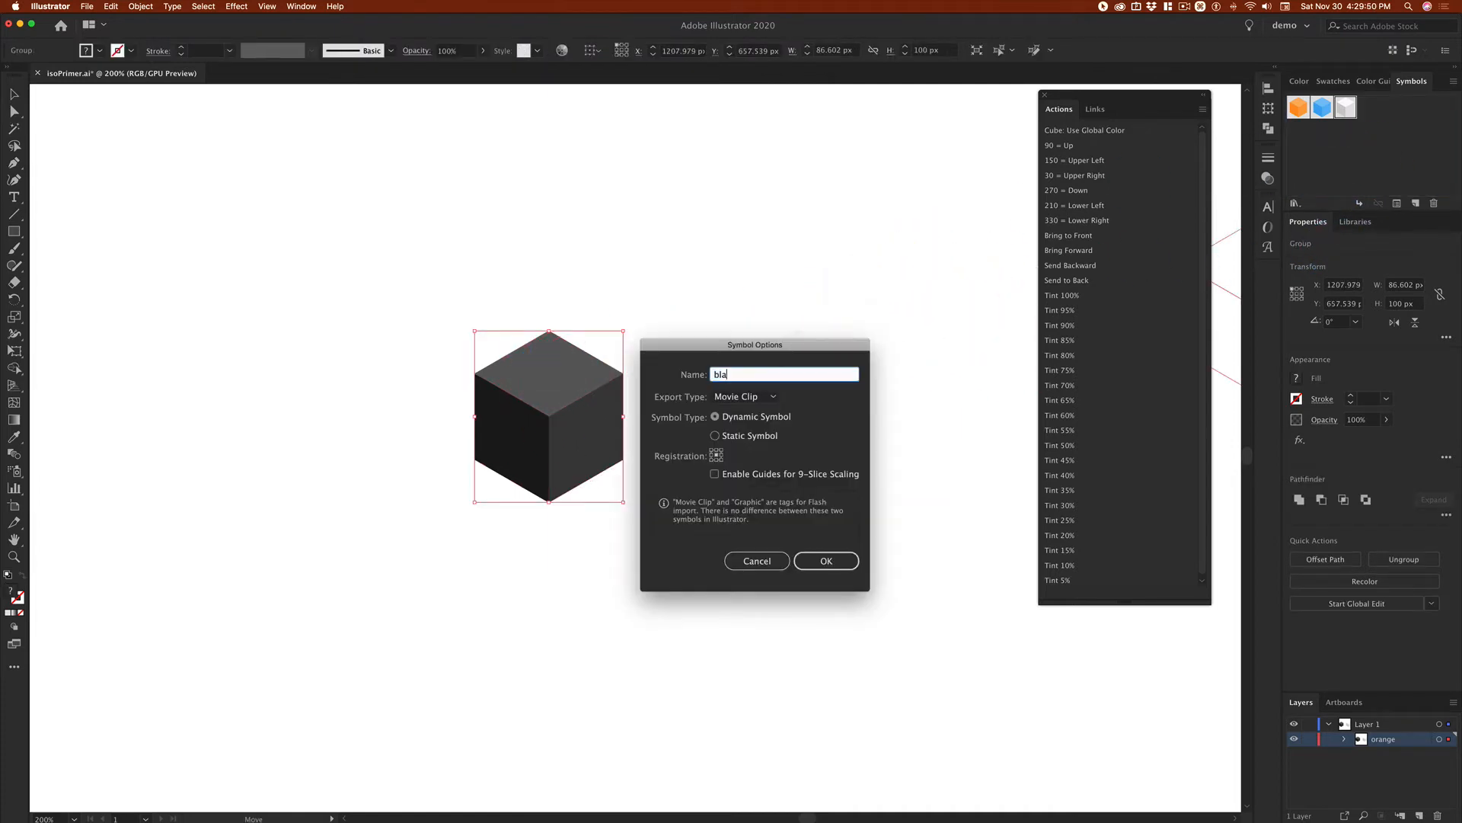
{"action": "type", "text": "black"}
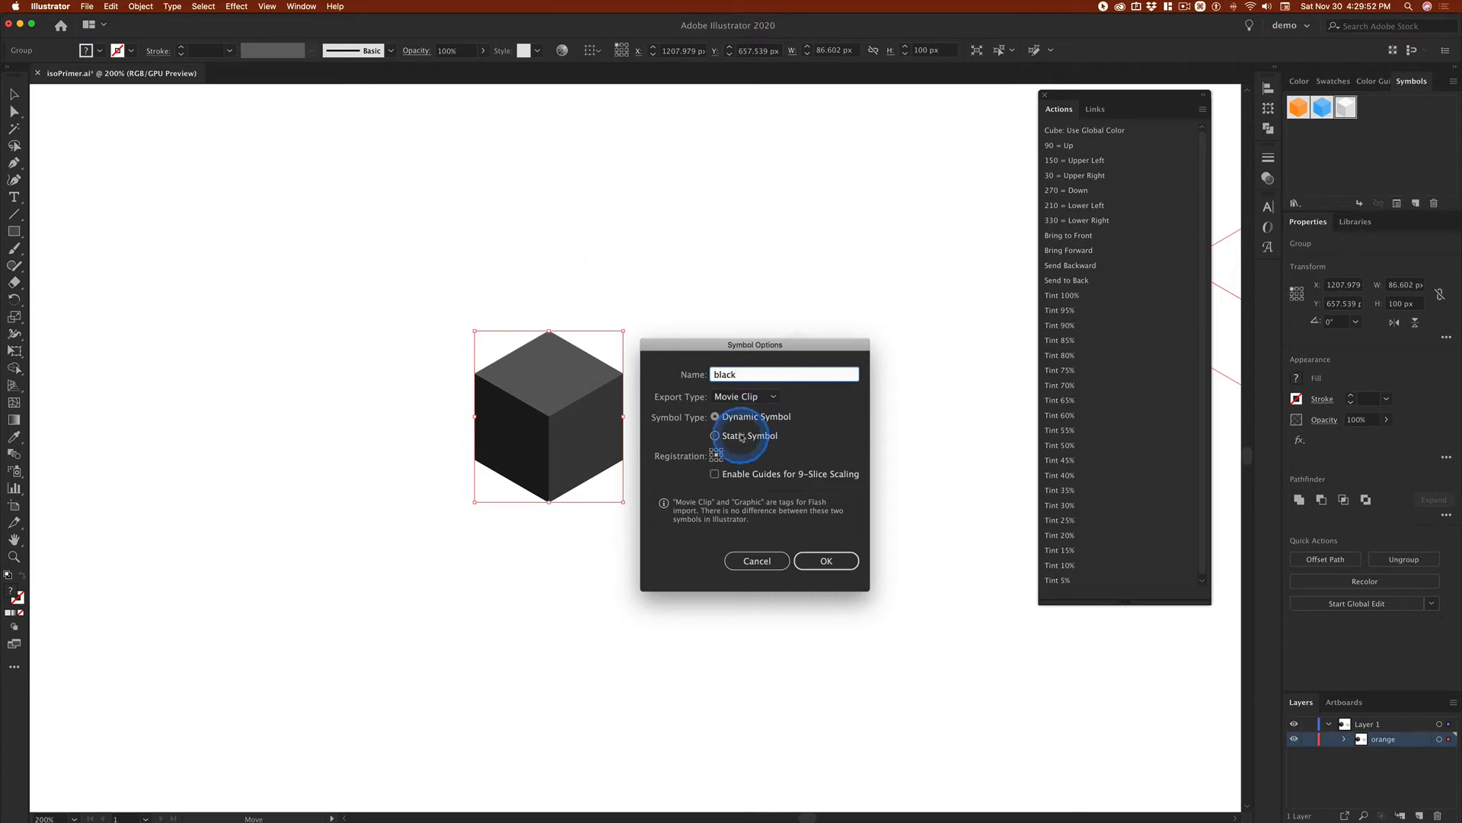
{"action": "left_click", "coordinate": [724, 435]}
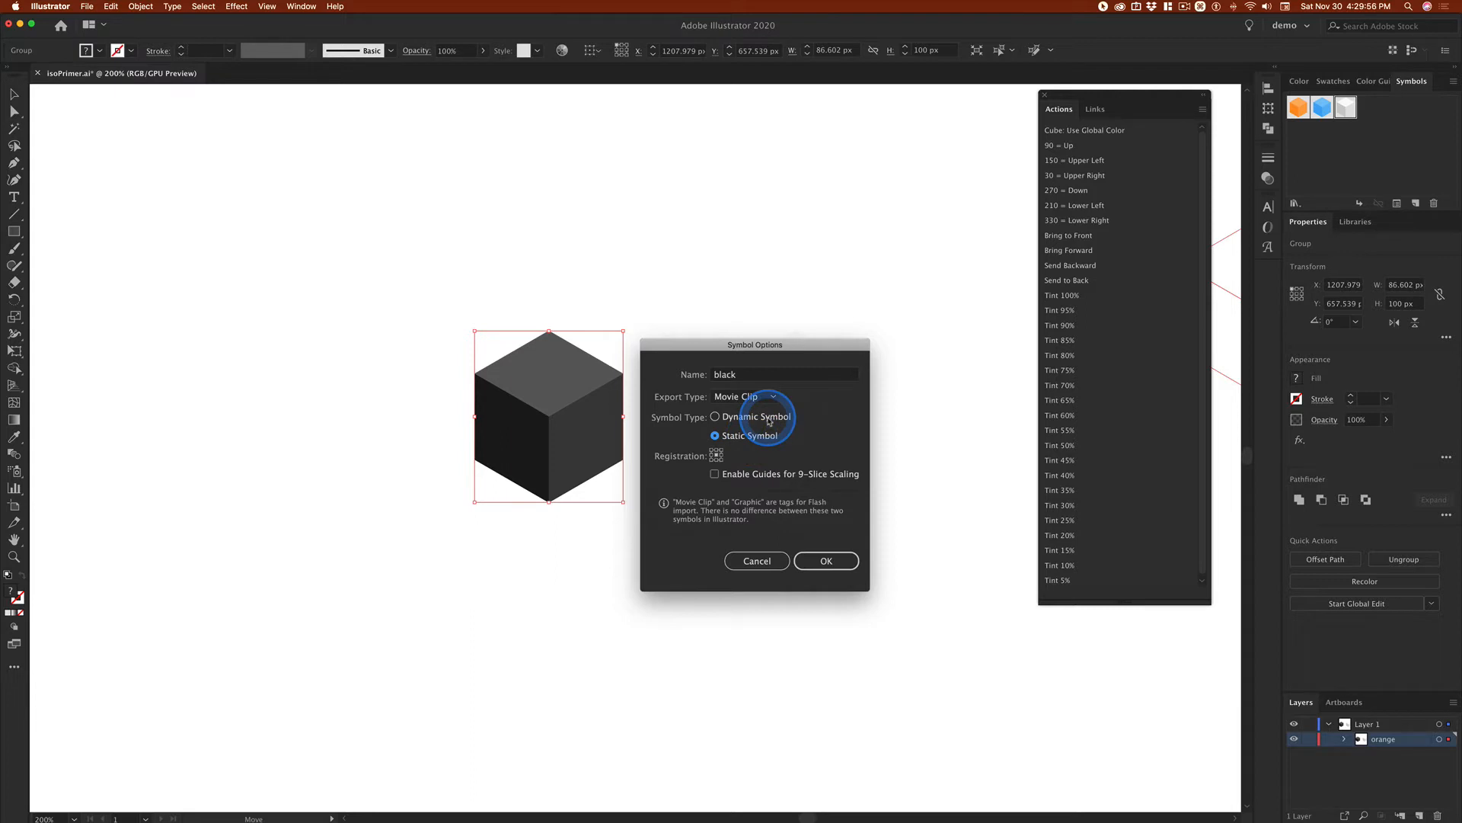
{"action": "left_click", "coordinate": [843, 568]}
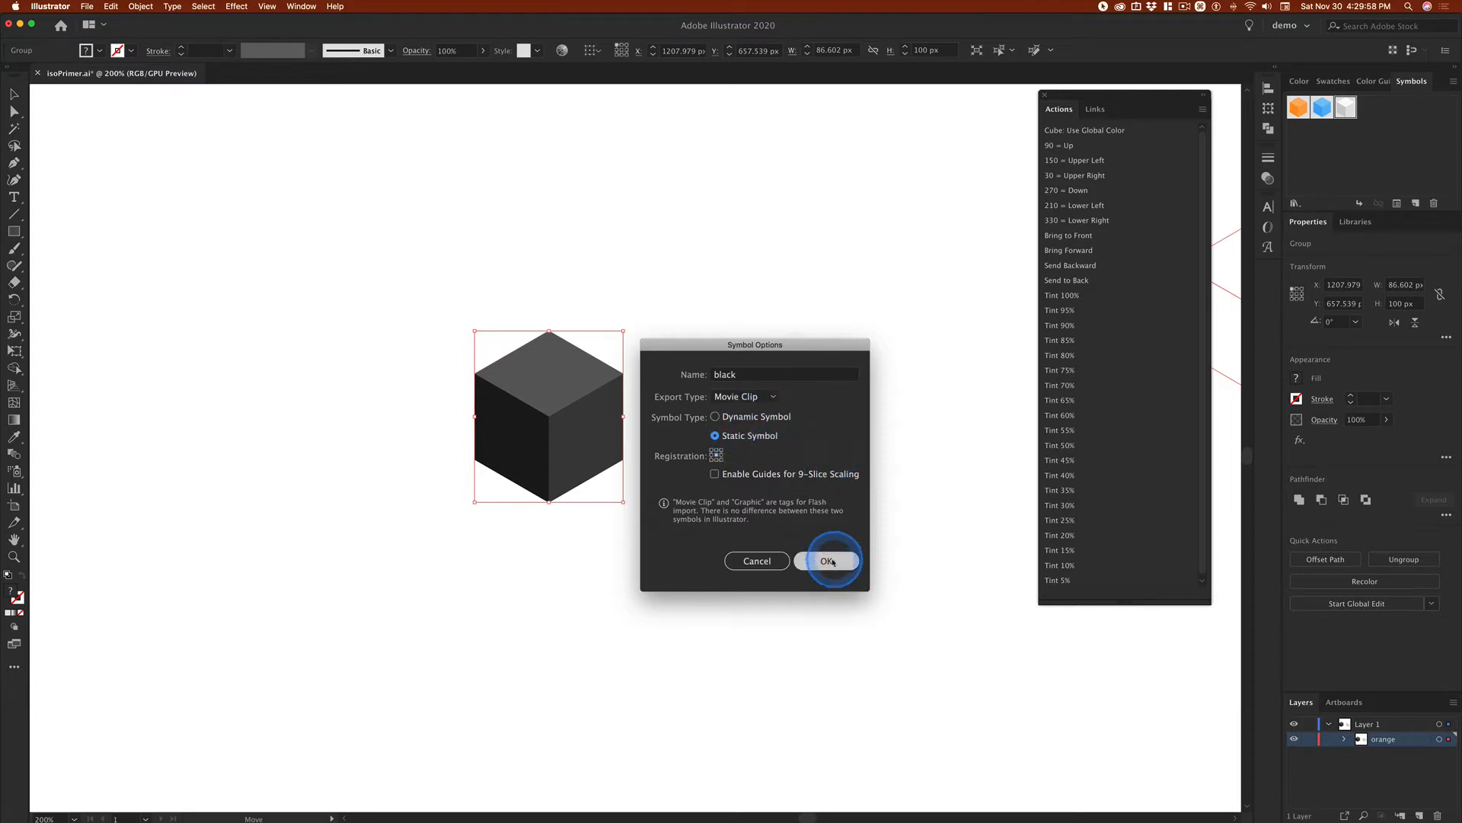
{"action": "left_click", "coordinate": [799, 223]}
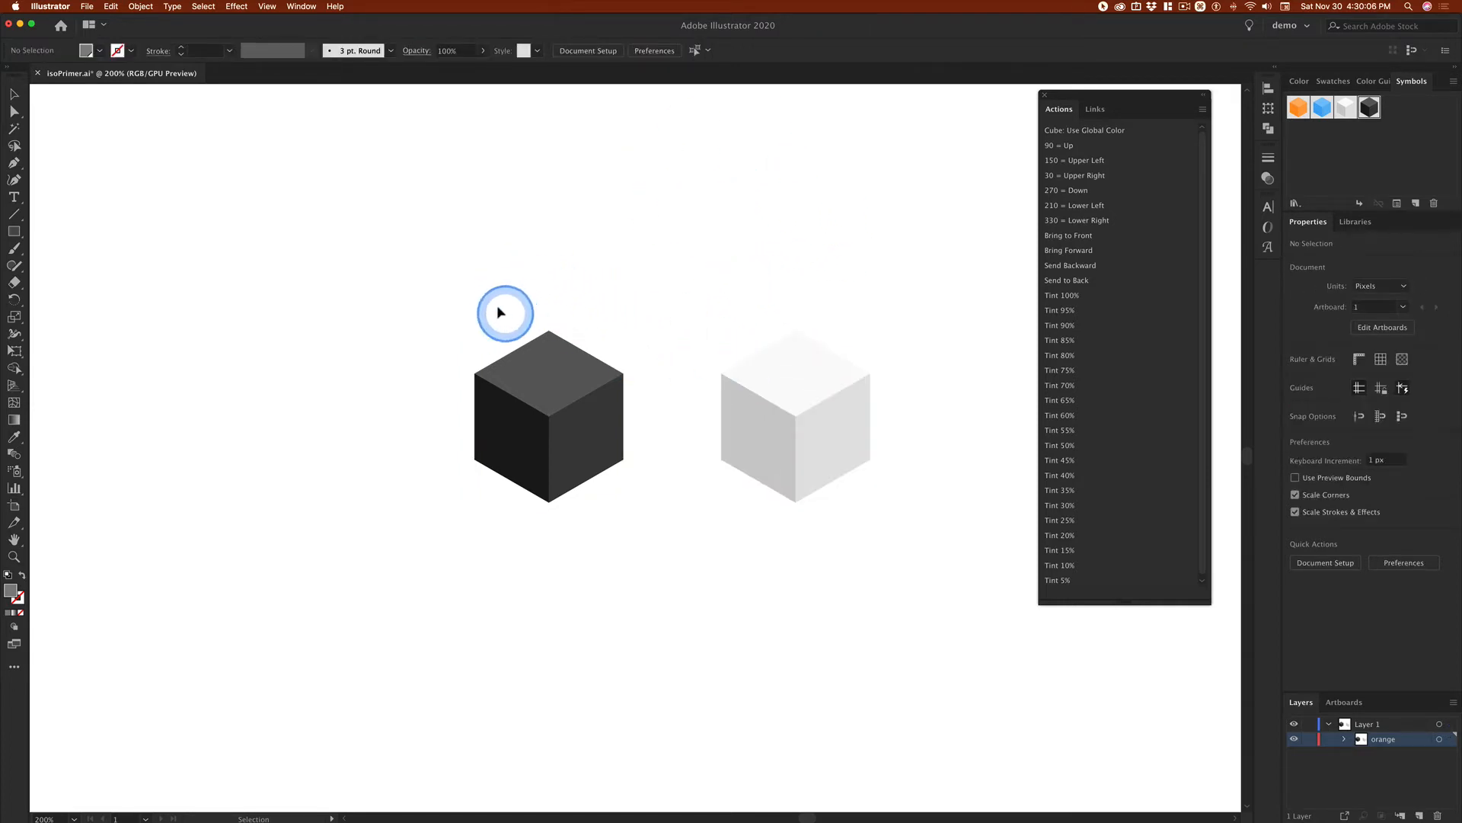
Step: Select both the black and white cube instances and move them together lower on the artboard
{"action": "left_click_drag", "start_coordinate": [472, 312], "coordinate": [685, 447]}
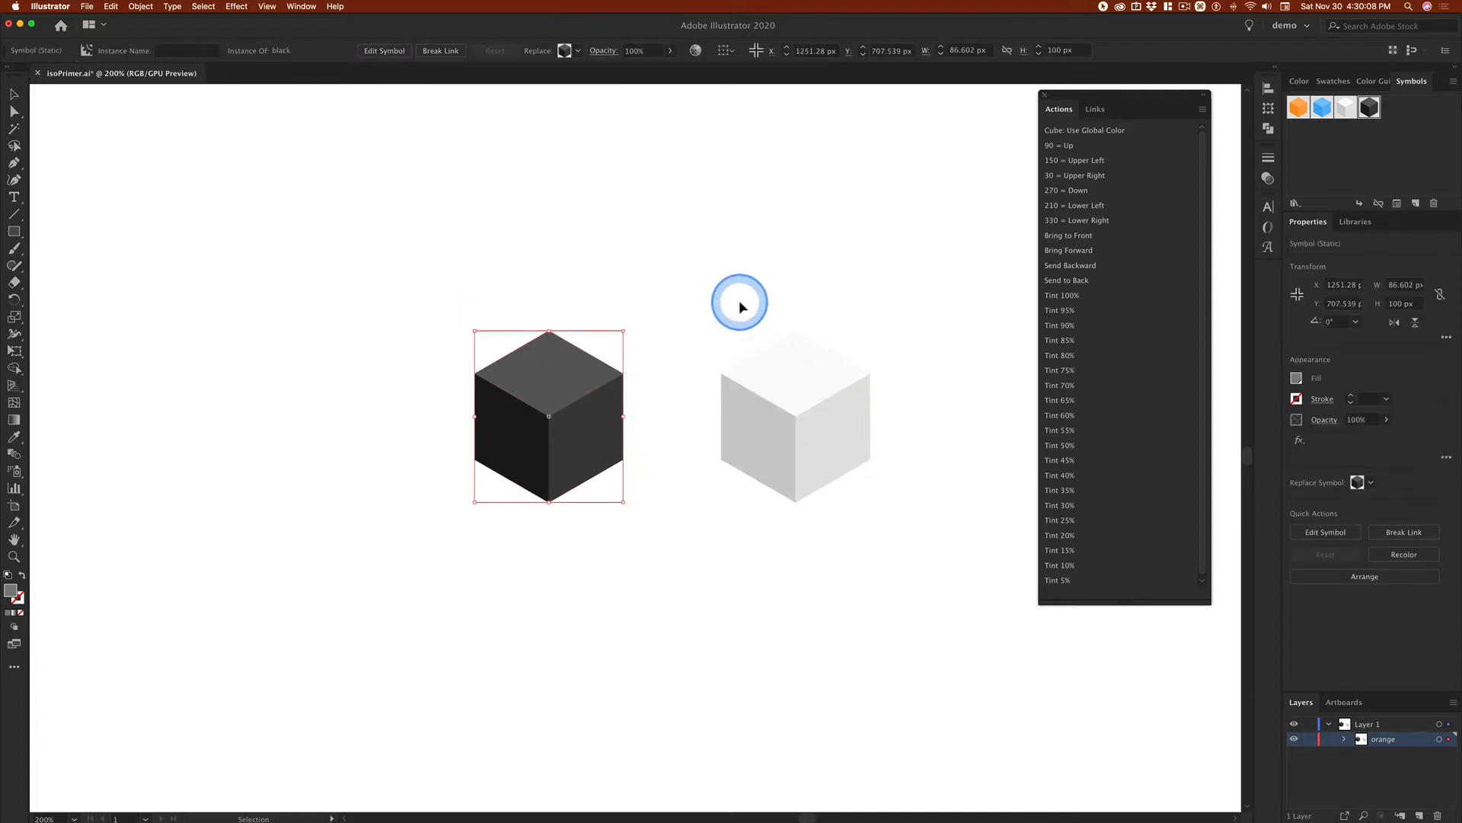
{"action": "left_click_drag", "start_coordinate": [741, 304], "coordinate": [893, 493]}
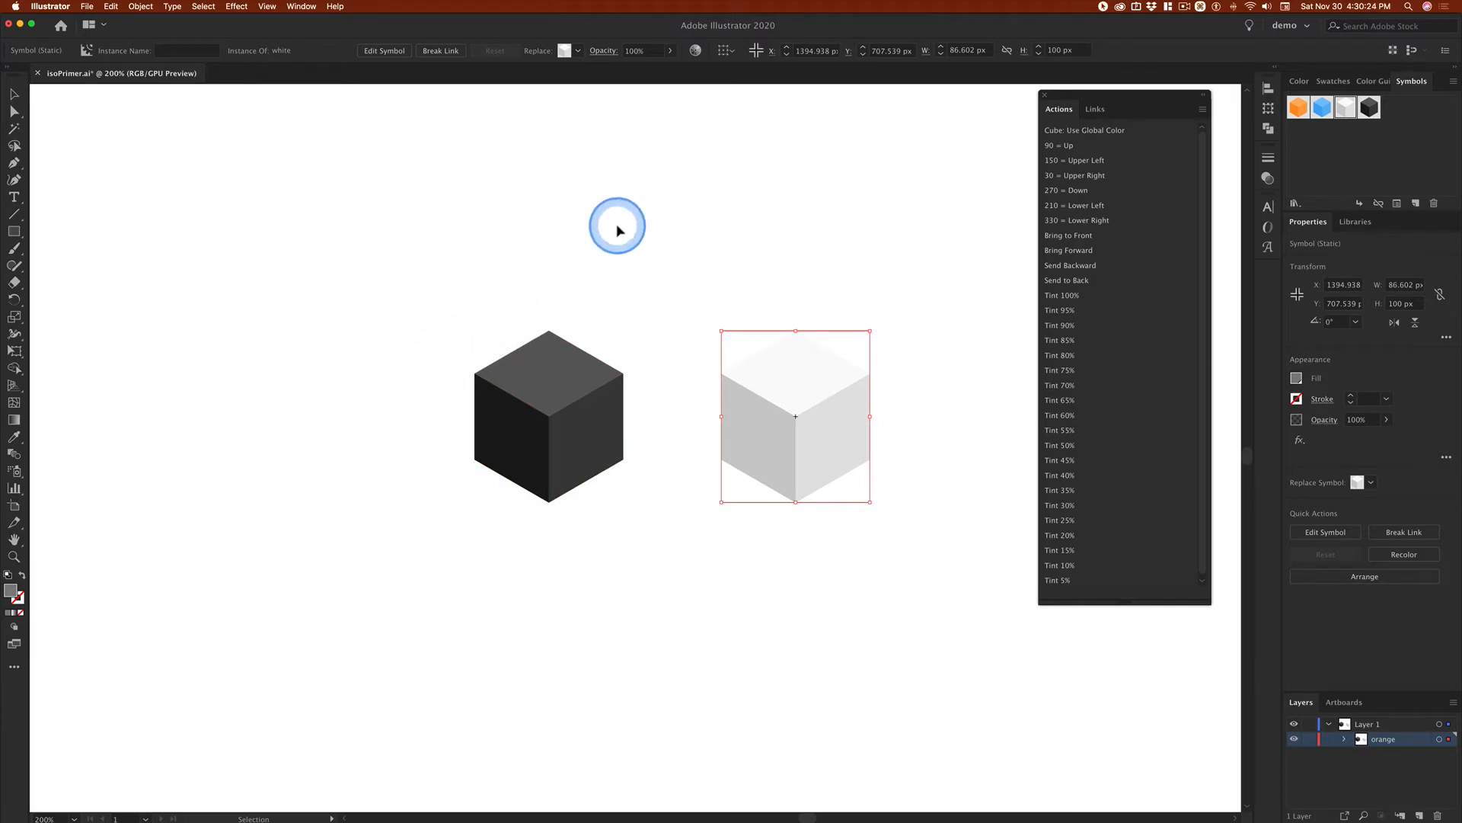
{"action": "left_click_drag", "start_coordinate": [492, 304], "coordinate": [902, 454]}
{"action": "left_click_drag", "start_coordinate": [797, 444], "coordinate": [724, 607]}
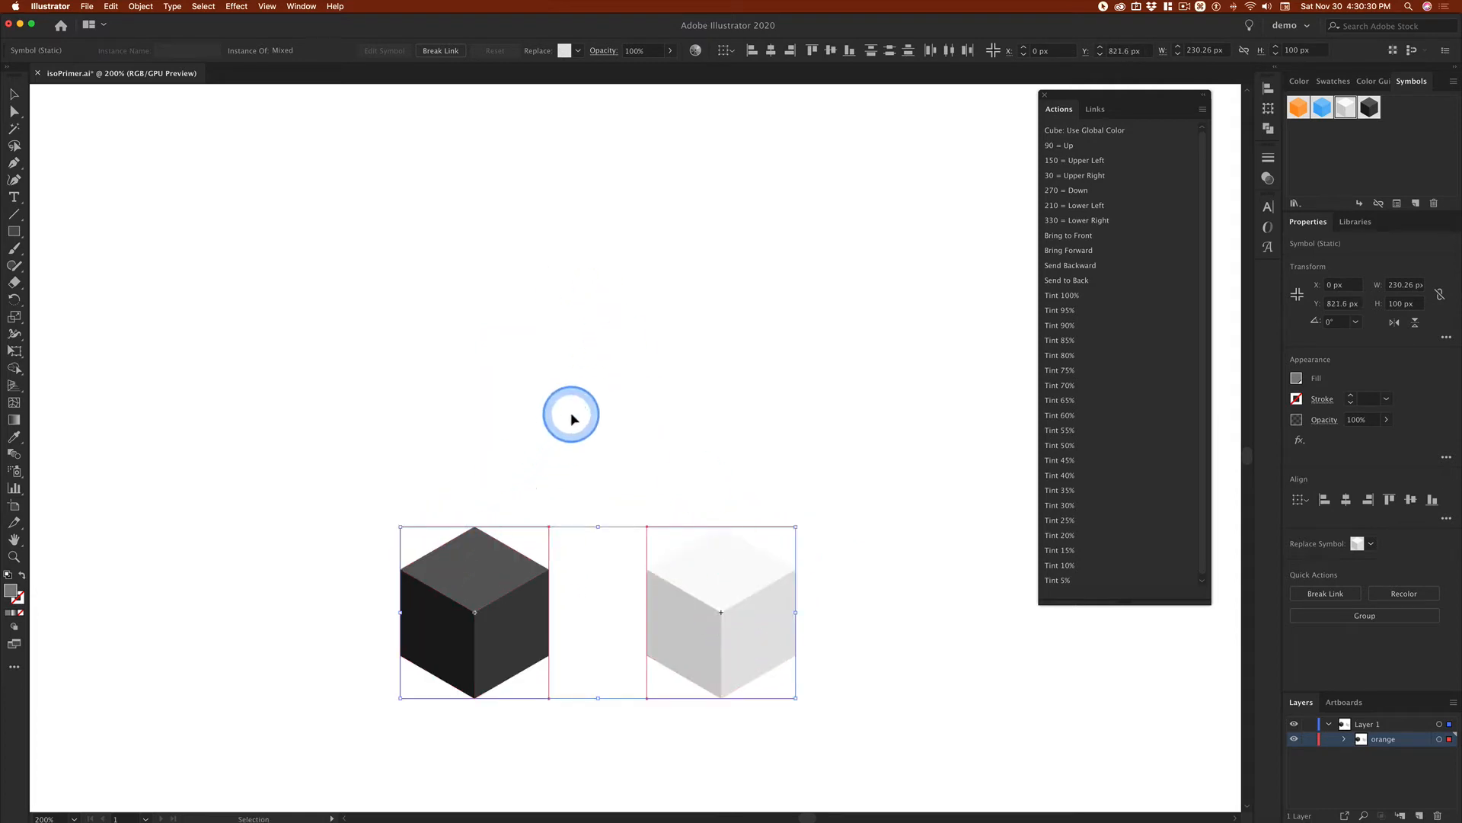
Step: Set alignment to Align to Selection and stack both cubes three high with the 90 = Up action
{"action": "left_click", "coordinate": [726, 50]}
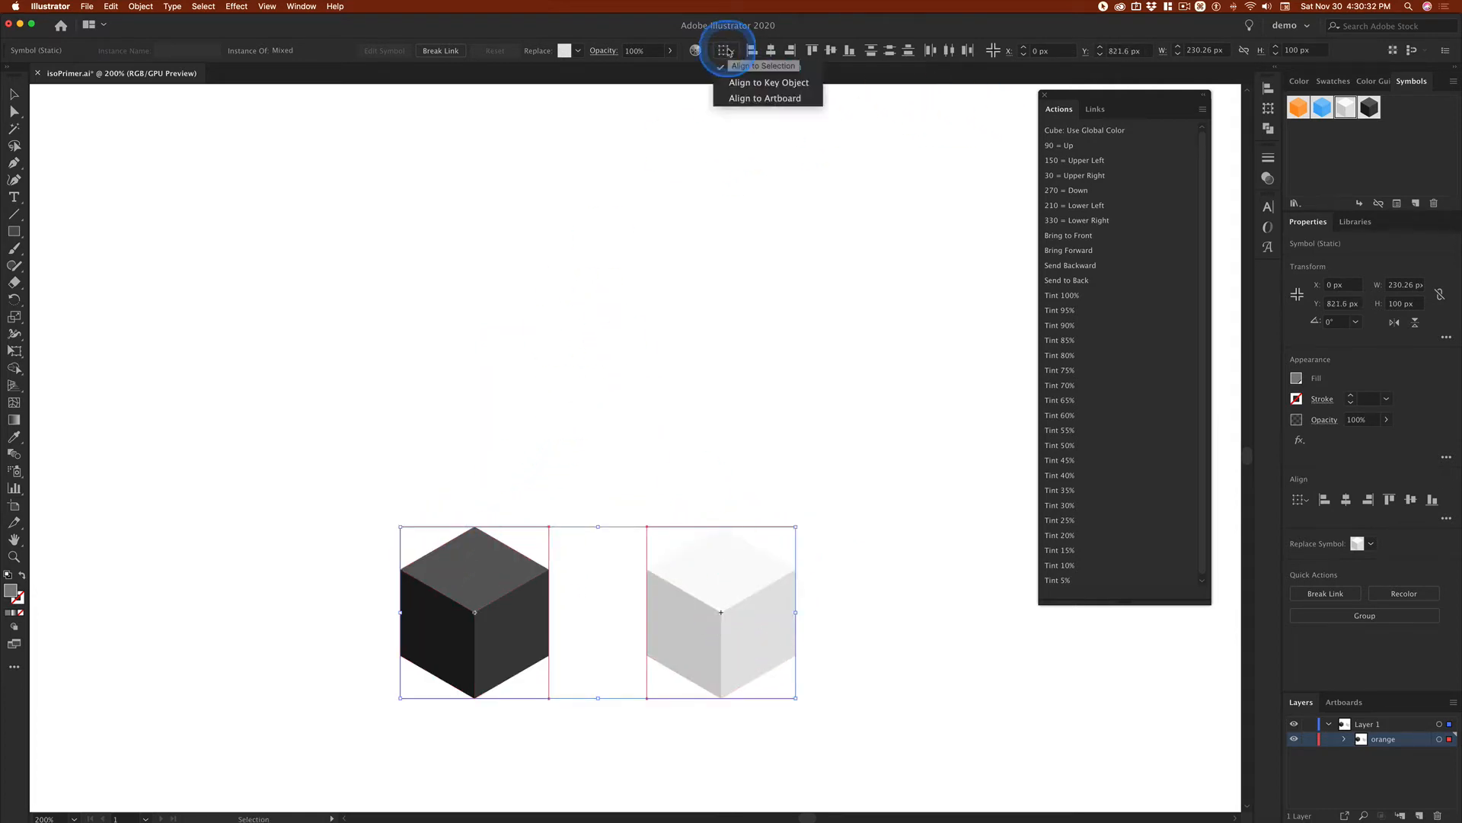
{"action": "left_click", "coordinate": [780, 69]}
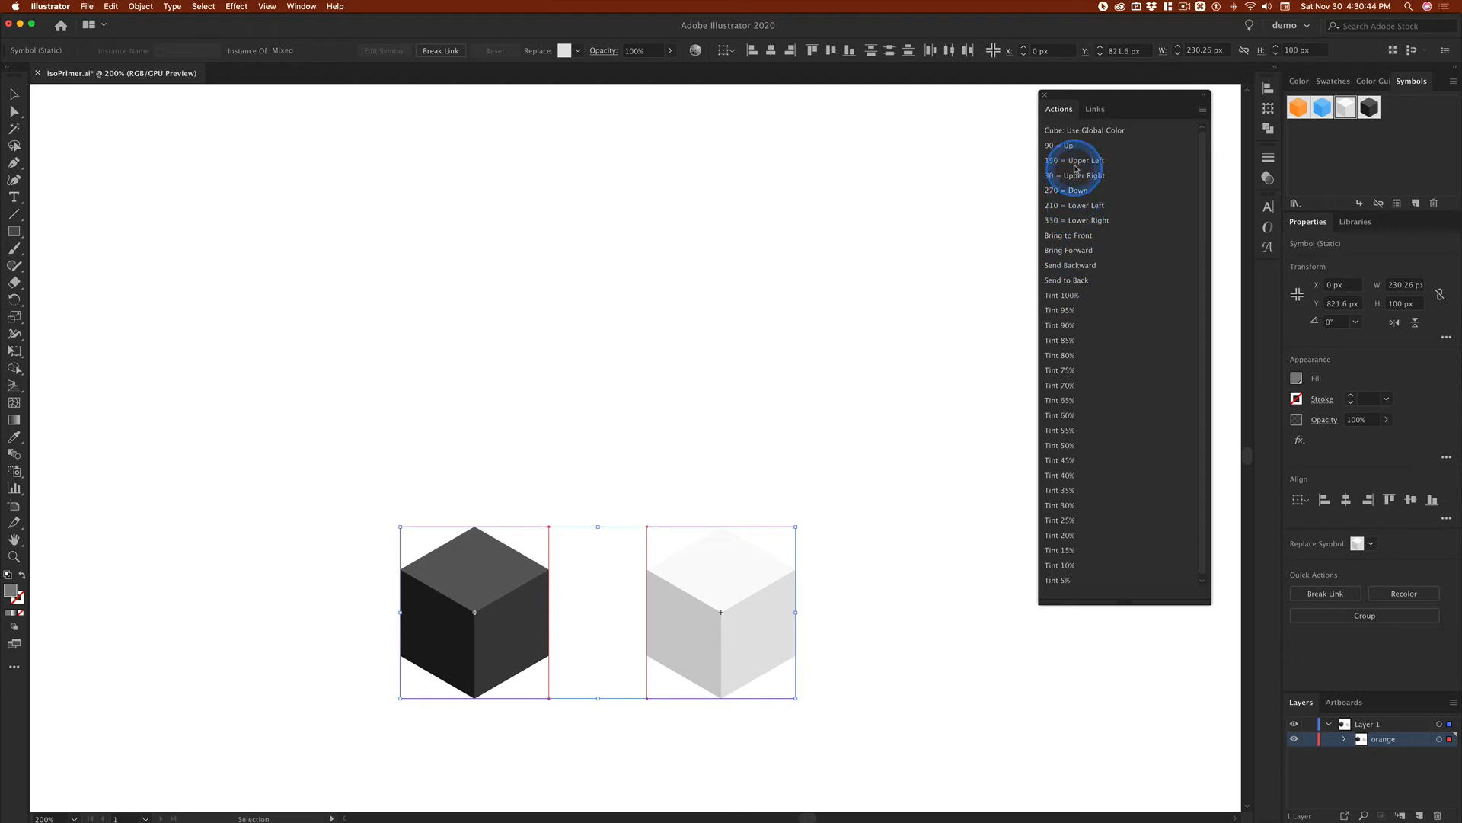
{"action": "left_click", "coordinate": [1051, 146]}
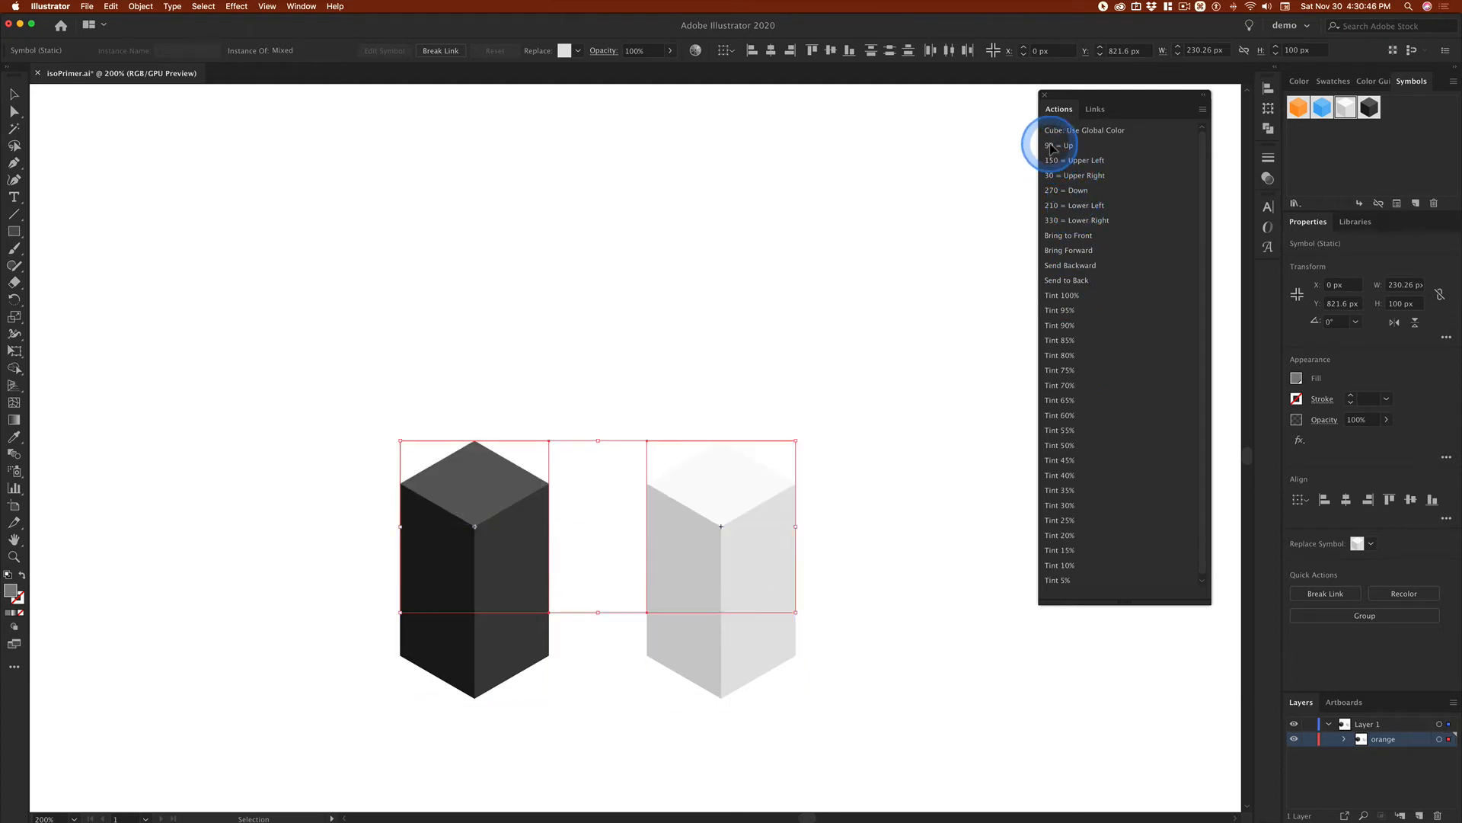
{"action": "left_click", "coordinate": [577, 212]}
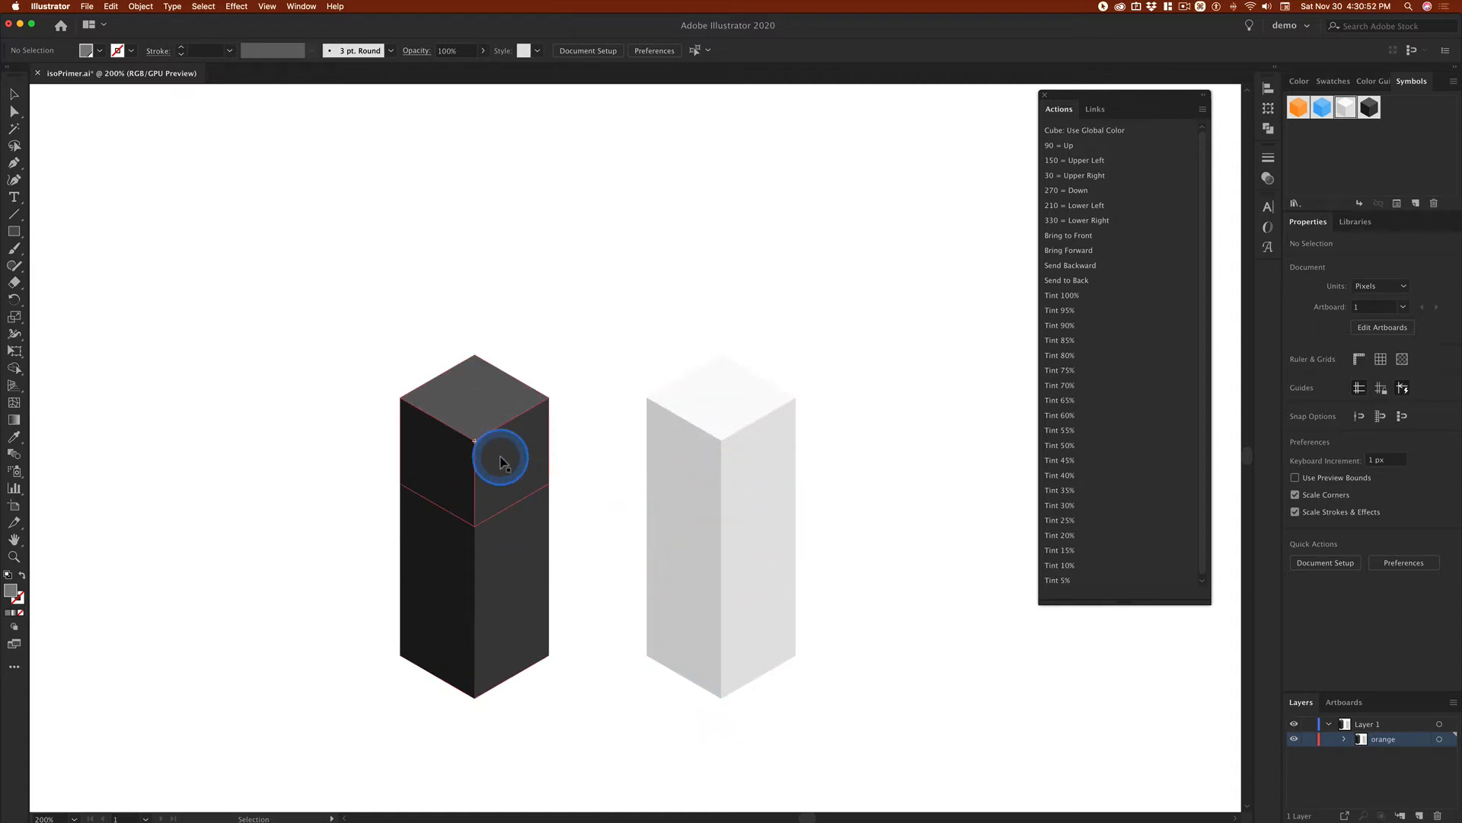
Step: Replace the middle cube of the black column with the white symbol
{"action": "left_click", "coordinate": [514, 554]}
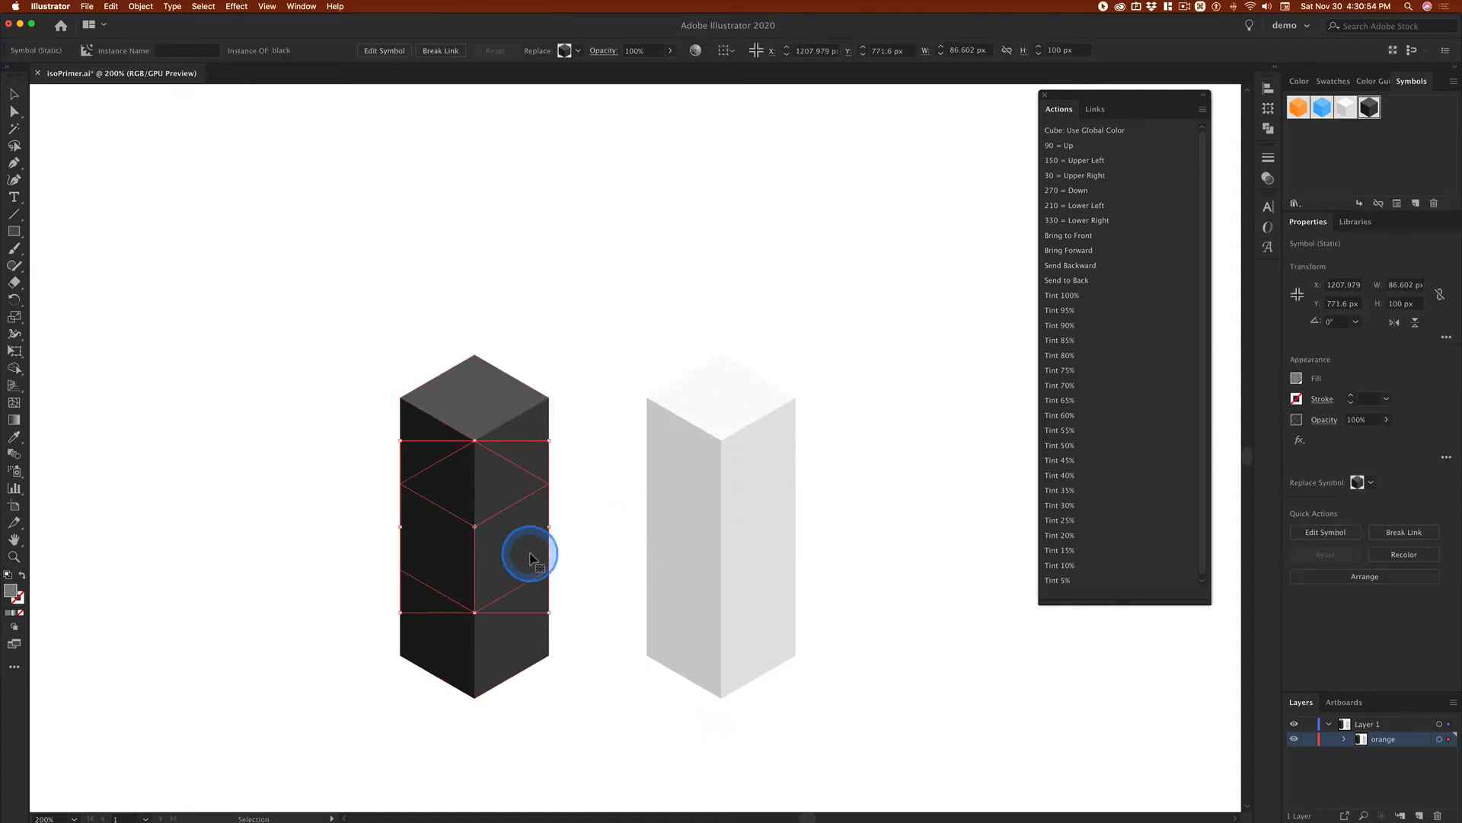
{"action": "left_click", "coordinate": [576, 51]}
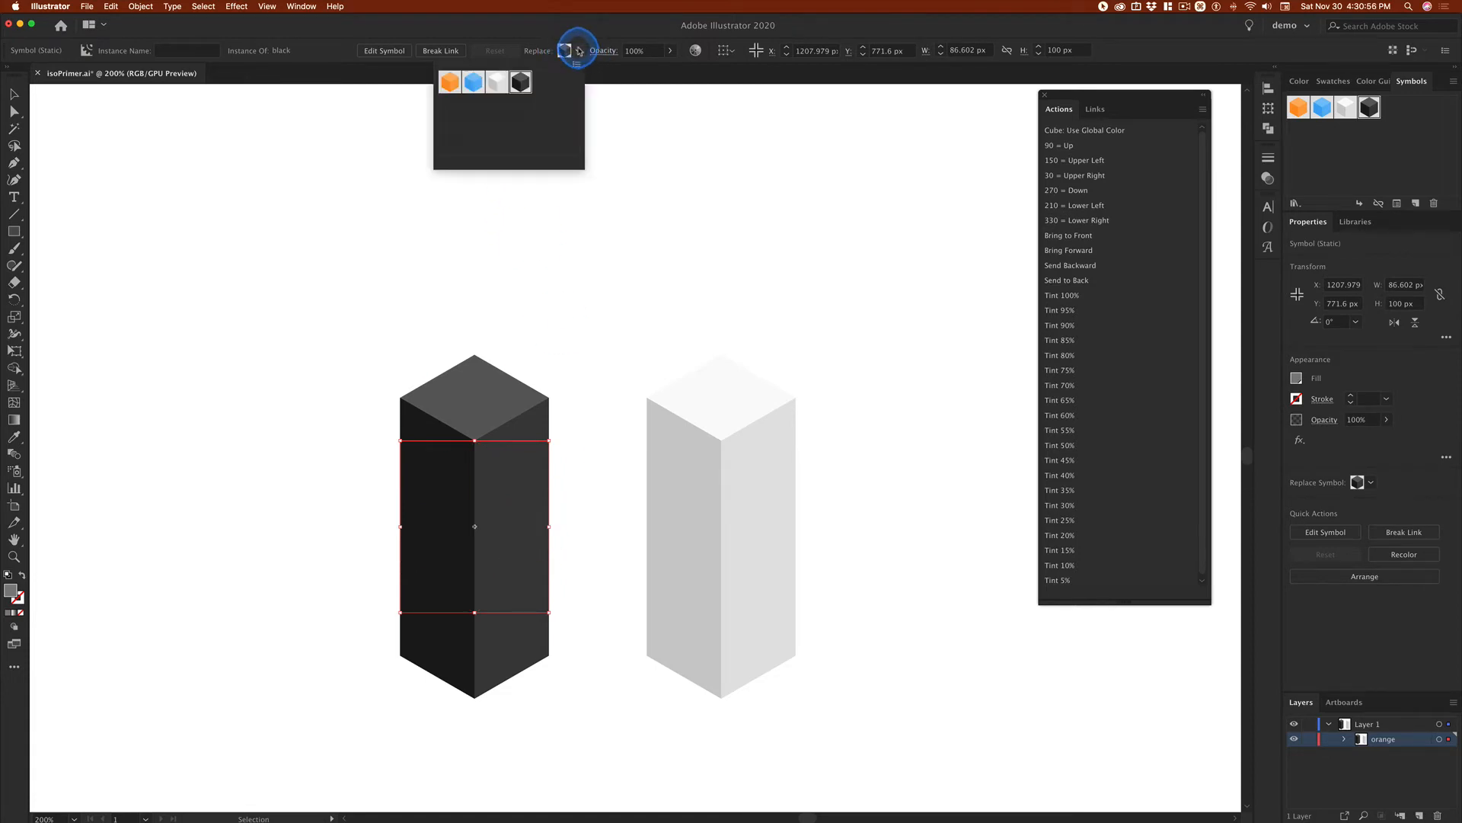
{"action": "left_click", "coordinate": [495, 82]}
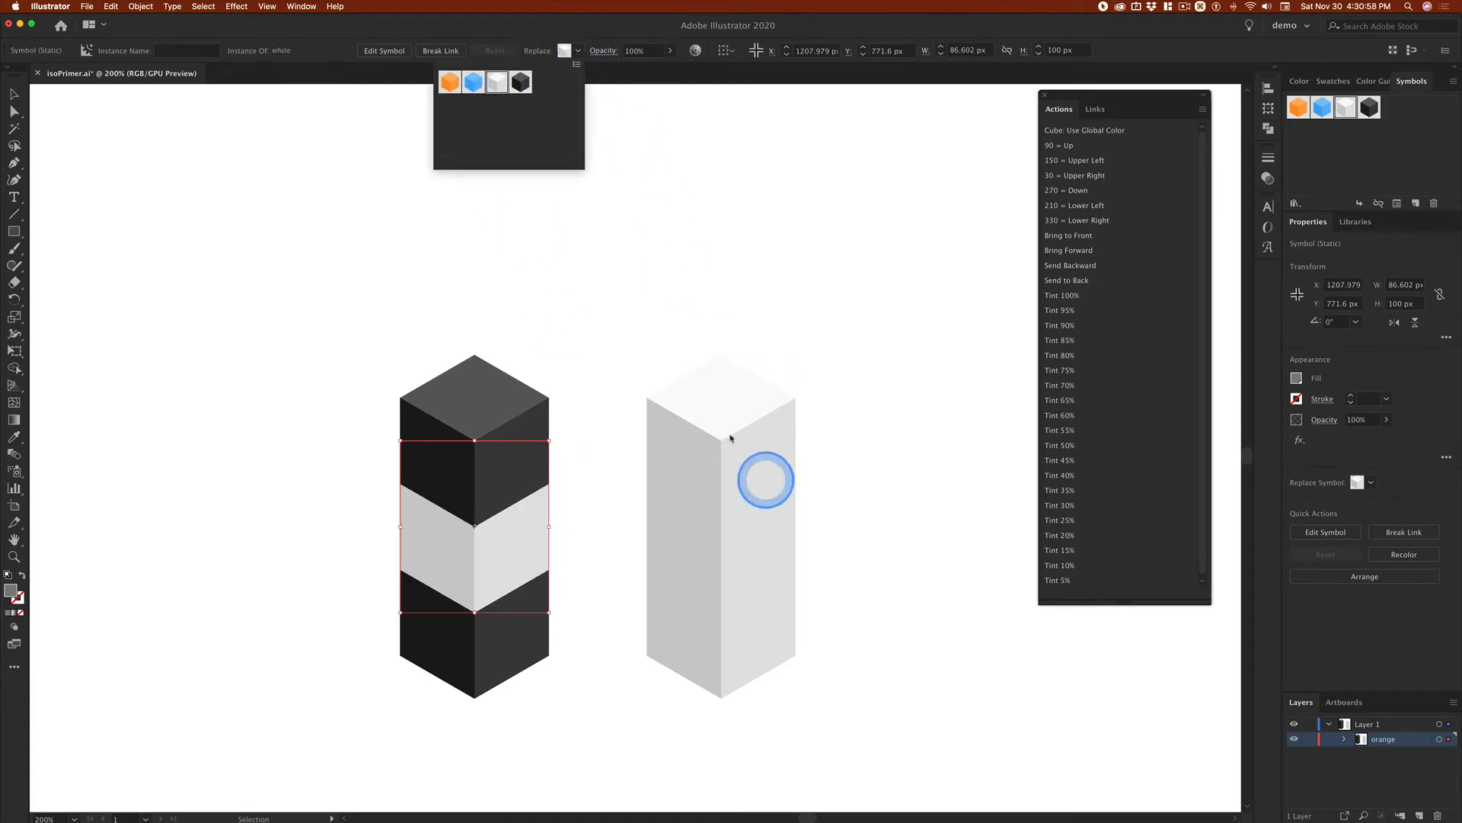
Step: Replace the middle cube of the white column with the black symbol
{"action": "left_click", "coordinate": [684, 559]}
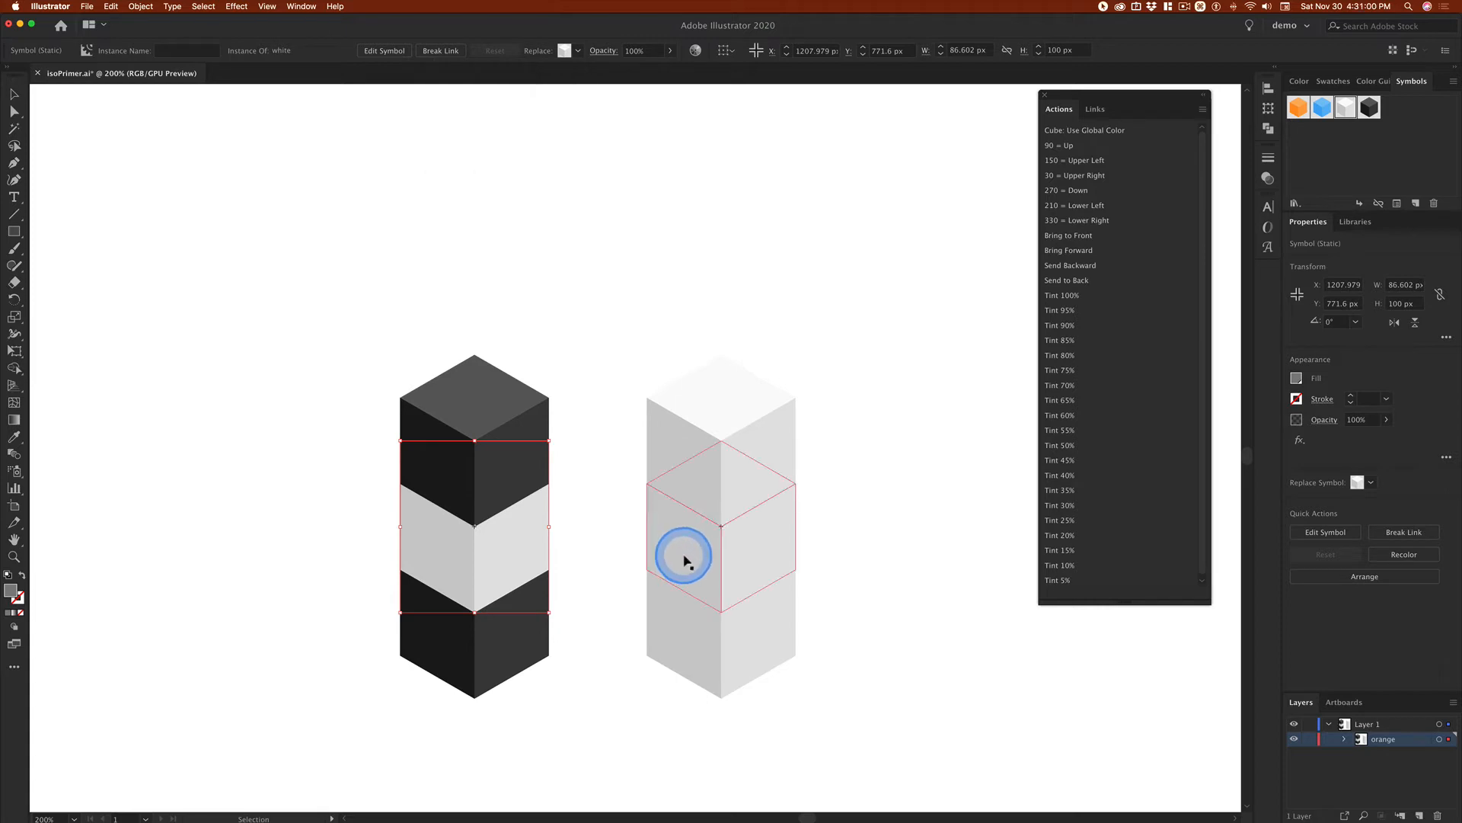
{"action": "left_click", "coordinate": [741, 547]}
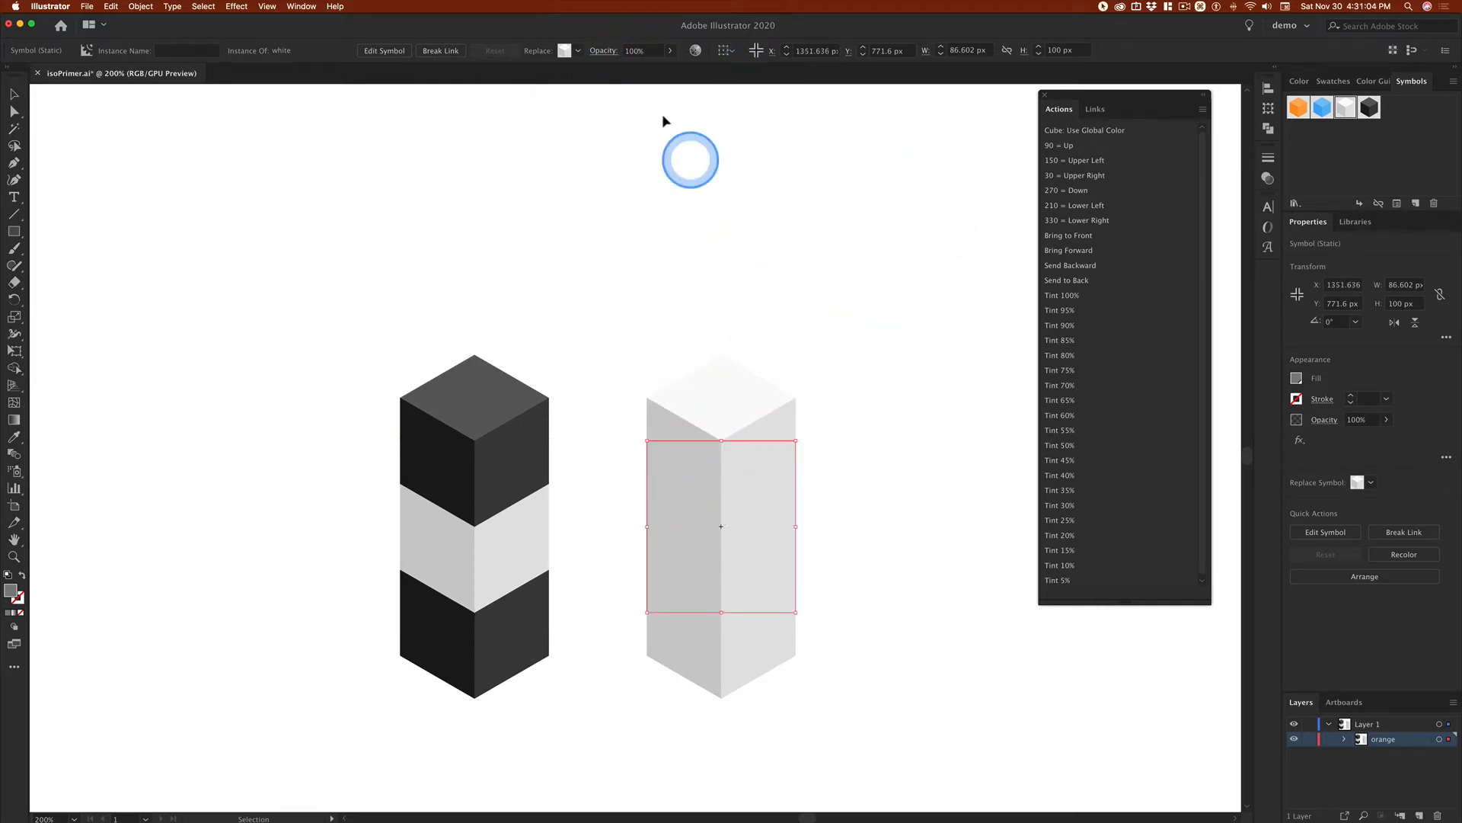
{"action": "left_click", "coordinate": [578, 51]}
{"action": "left_click", "coordinate": [521, 81]}
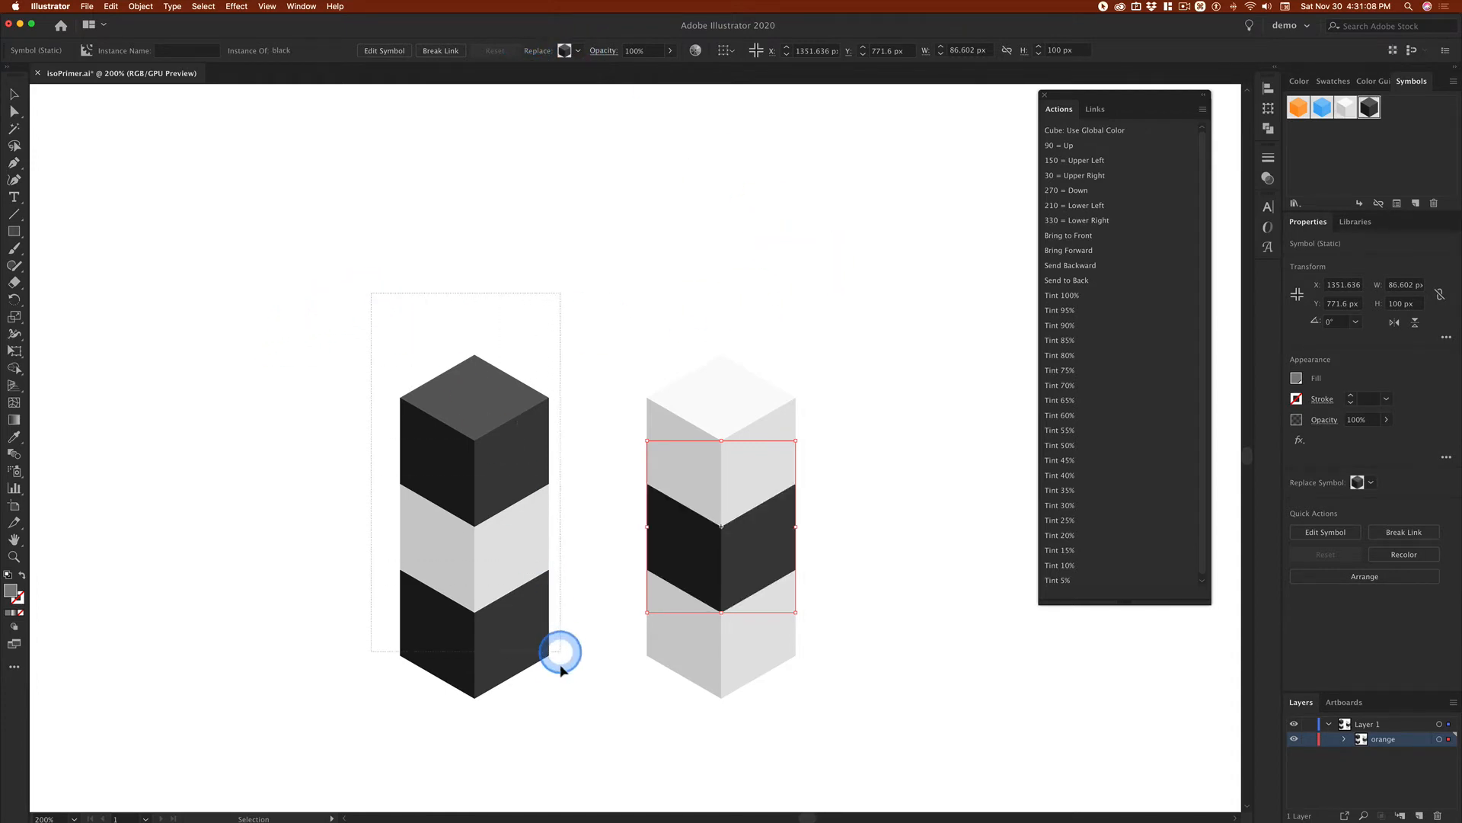
Step: Turn the whole black-white-black column into a static symbol named bwb
{"action": "left_click_drag", "start_coordinate": [560, 651], "coordinate": [558, 698]}
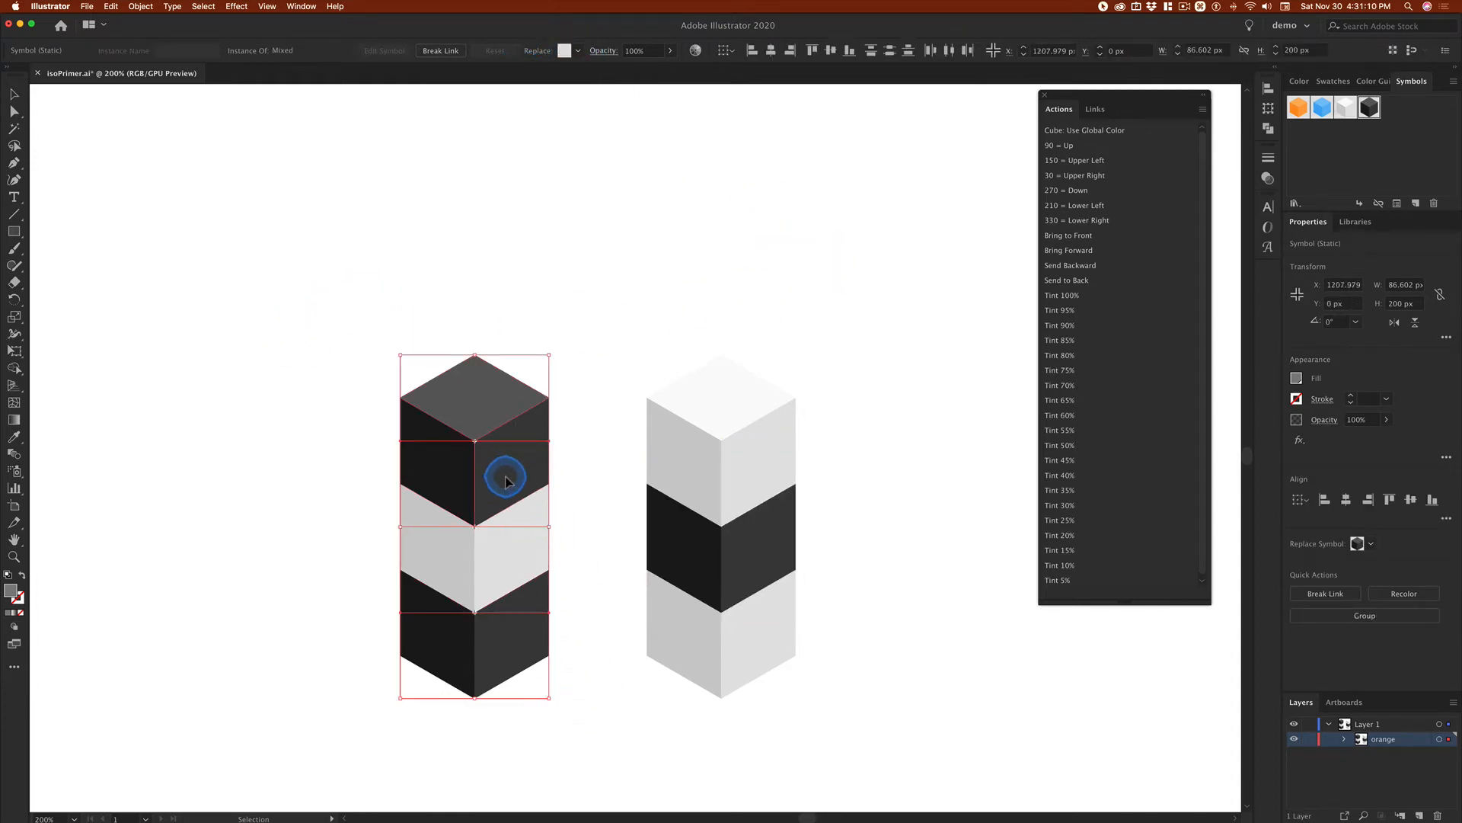
{"action": "left_click_drag", "start_coordinate": [505, 479], "coordinate": [1368, 139]}
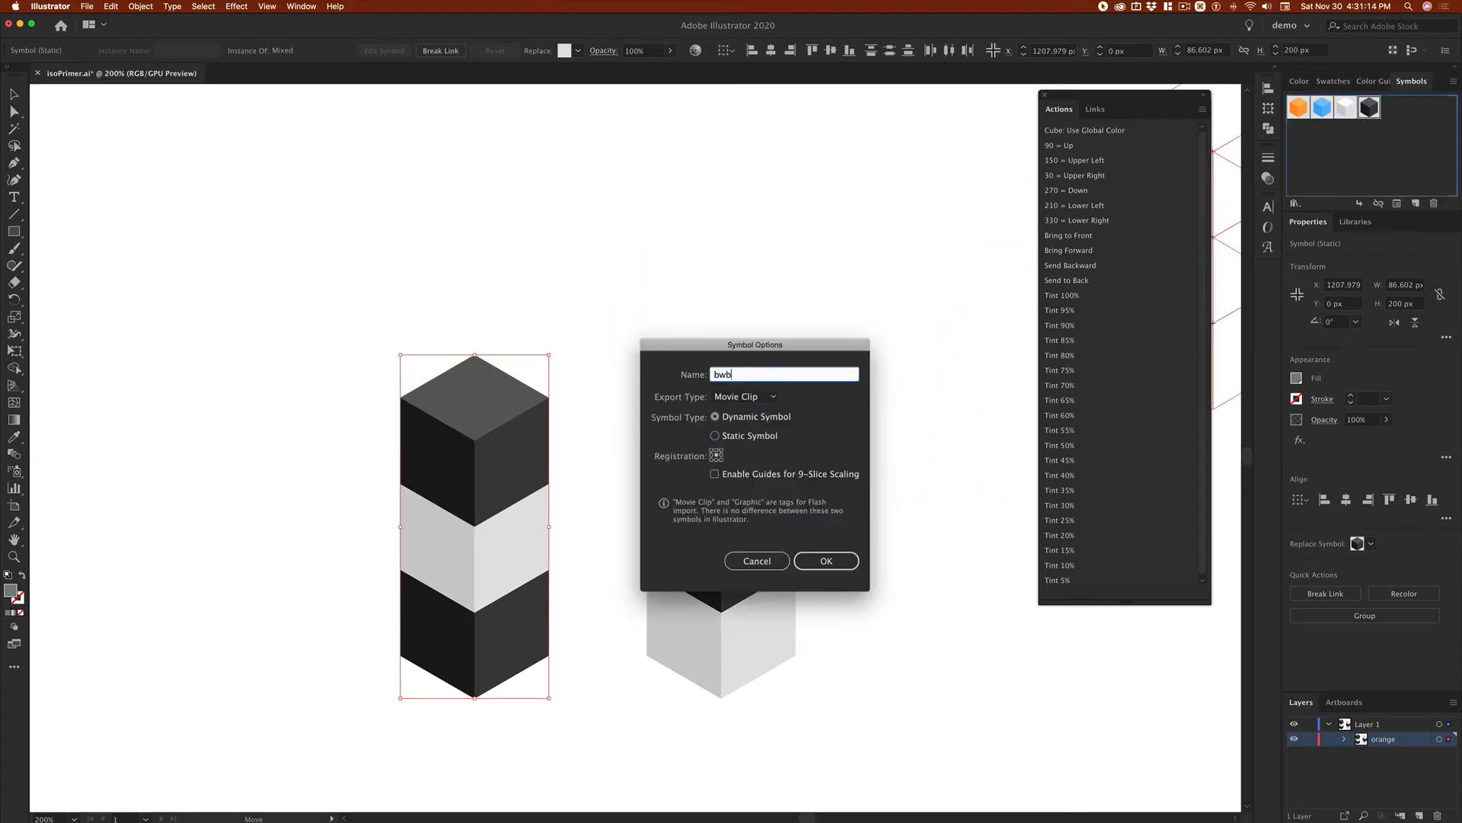
{"action": "type", "text": "bwb"}
{"action": "left_click", "coordinate": [734, 438]}
{"action": "left_click", "coordinate": [827, 561]}
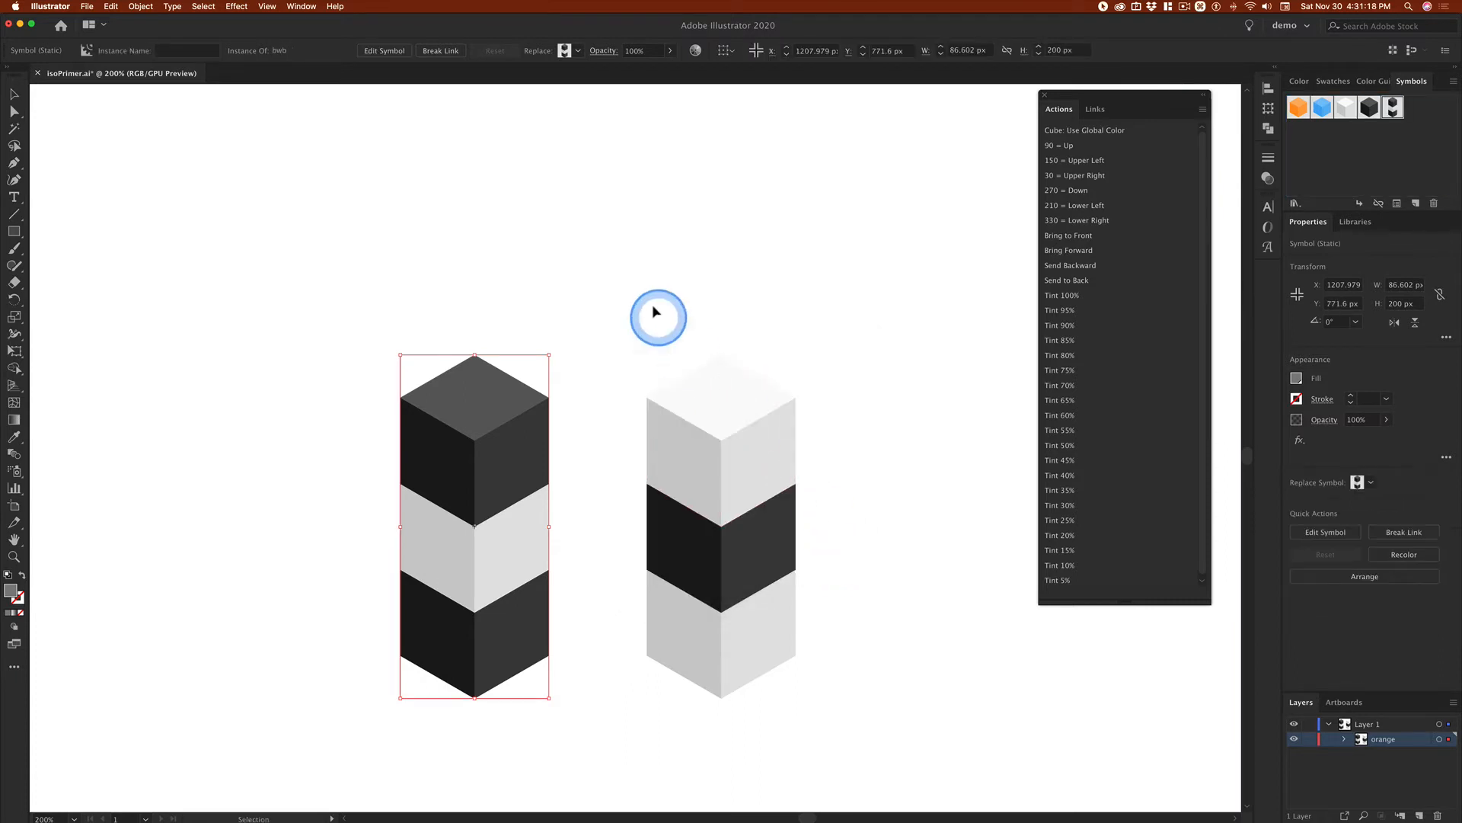
Step: Turn the whole white-black-white column into a static symbol named wbw
{"action": "left_click_drag", "start_coordinate": [659, 316], "coordinate": [821, 737]}
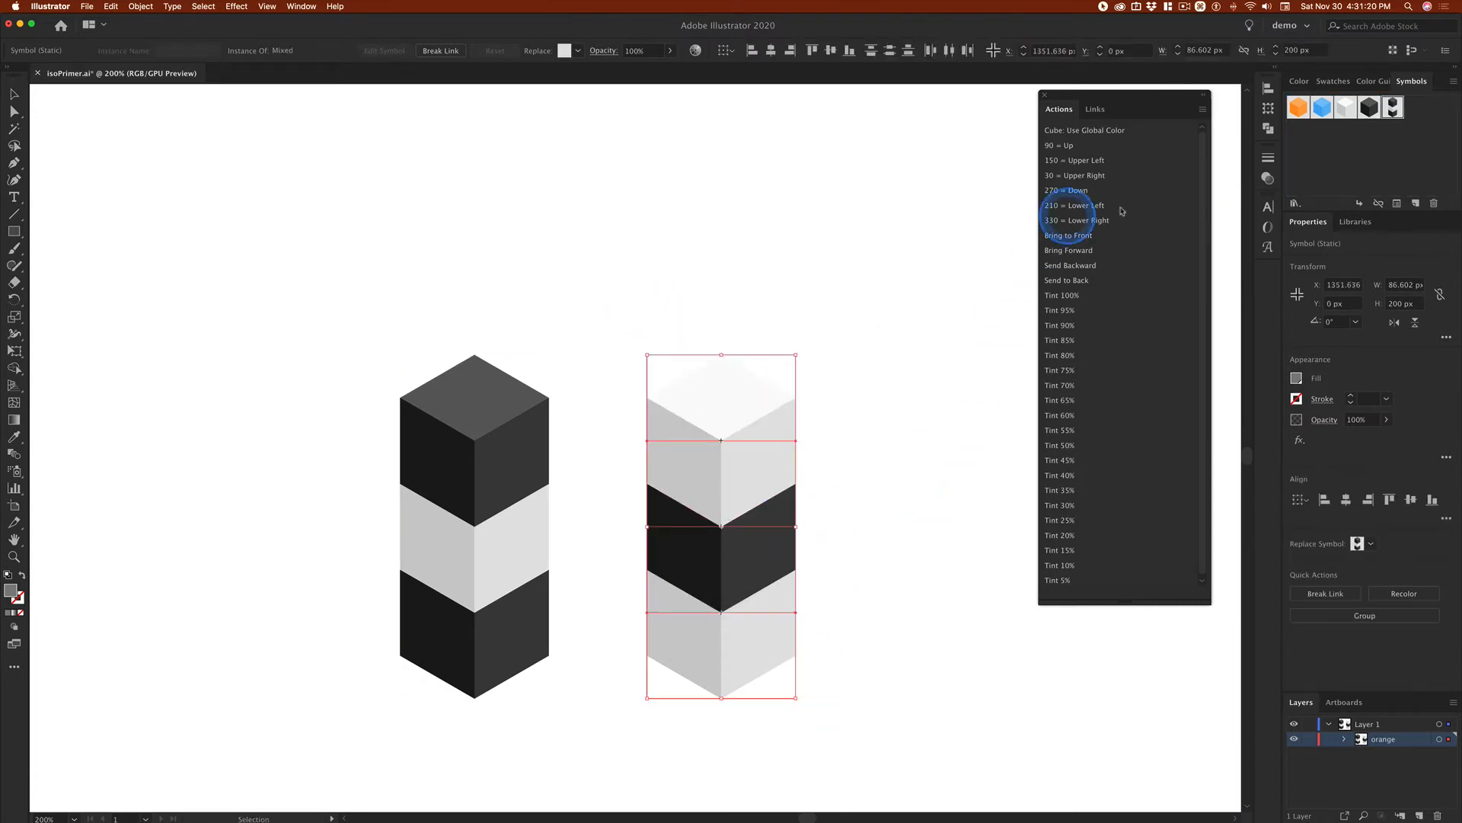
{"action": "left_click_drag", "start_coordinate": [738, 467], "coordinate": [1409, 162]}
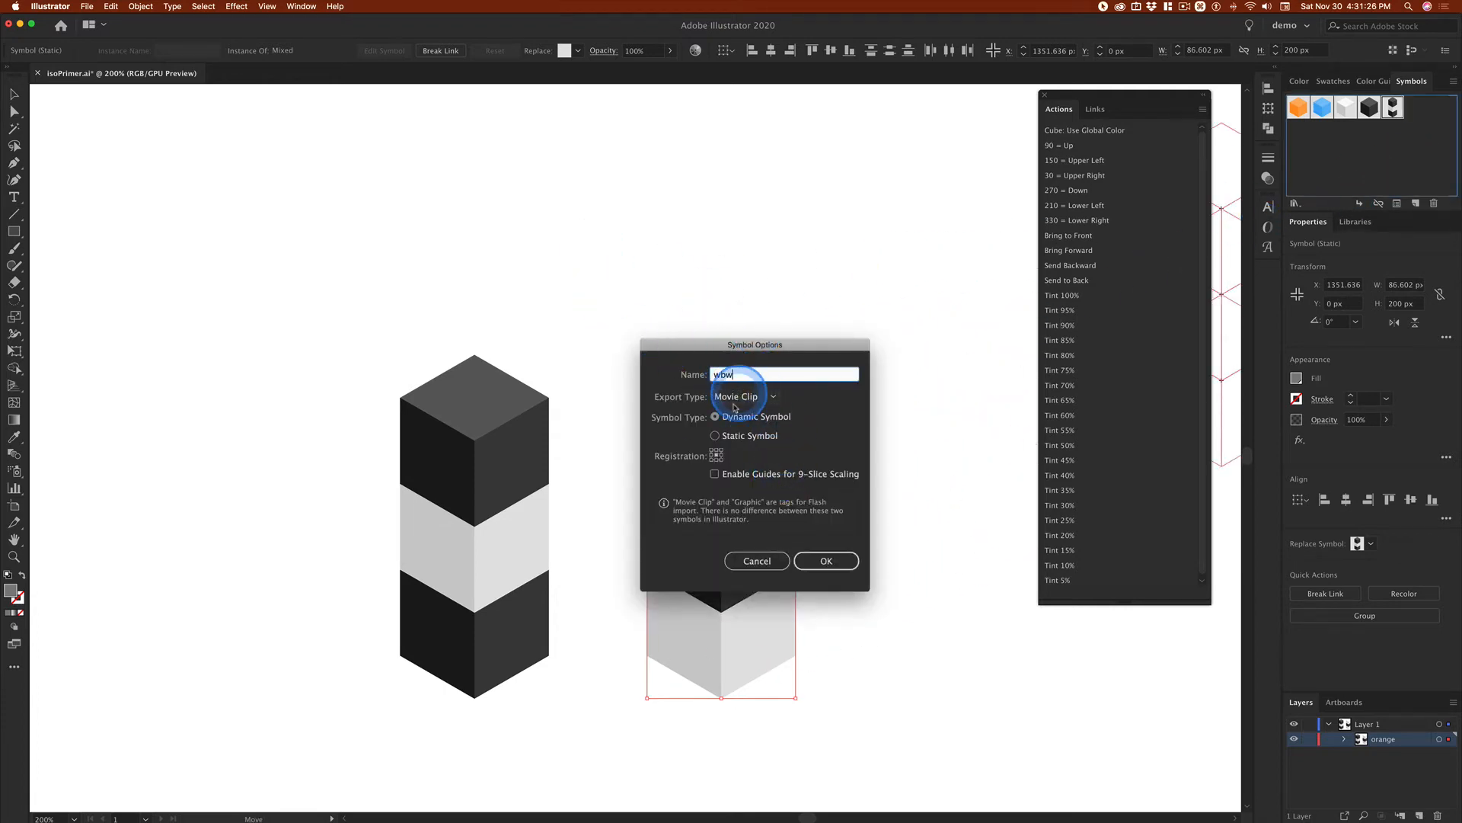
{"action": "left_click", "coordinate": [758, 441]}
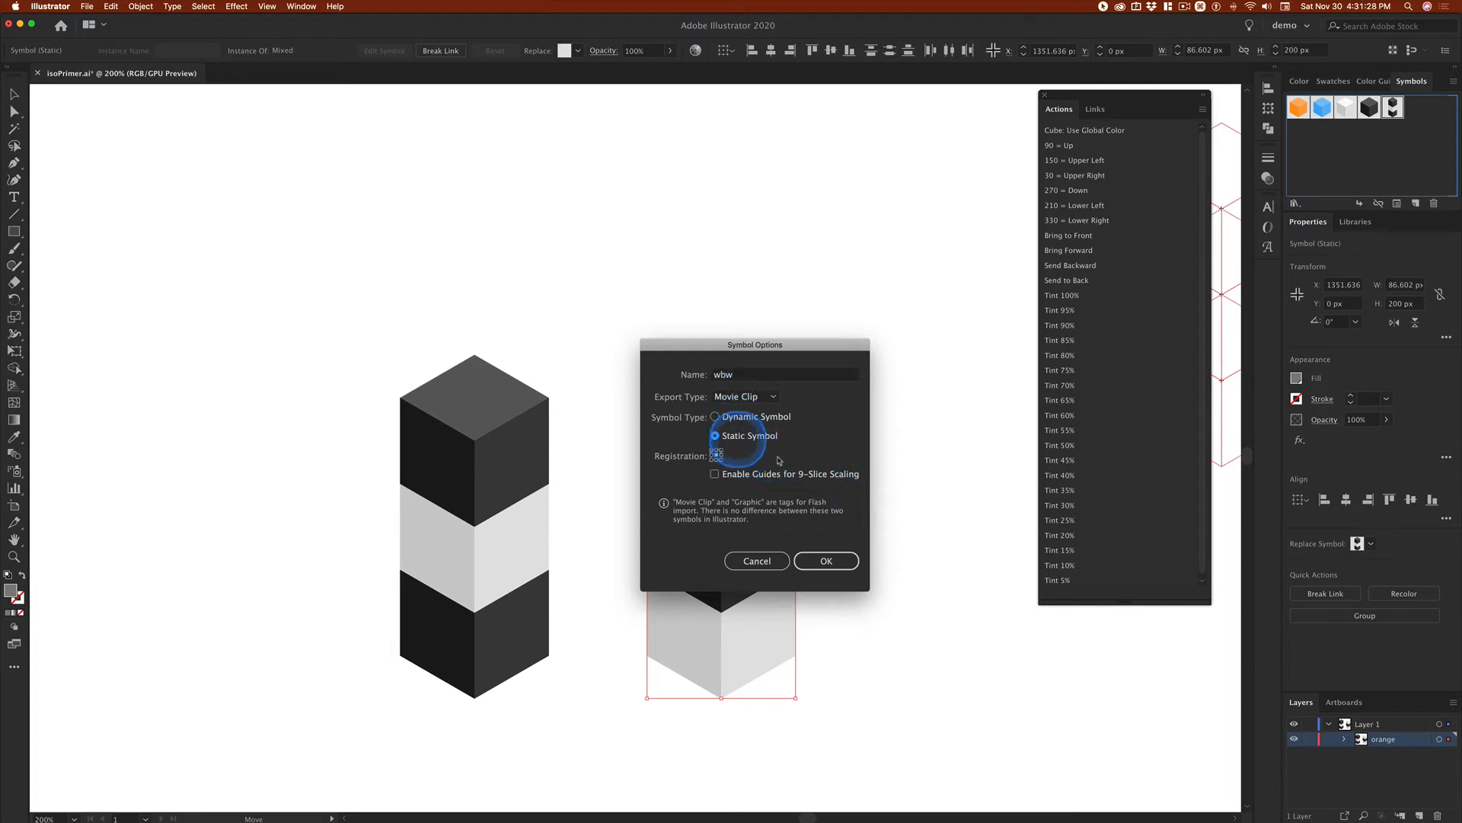
{"action": "left_click", "coordinate": [850, 567]}
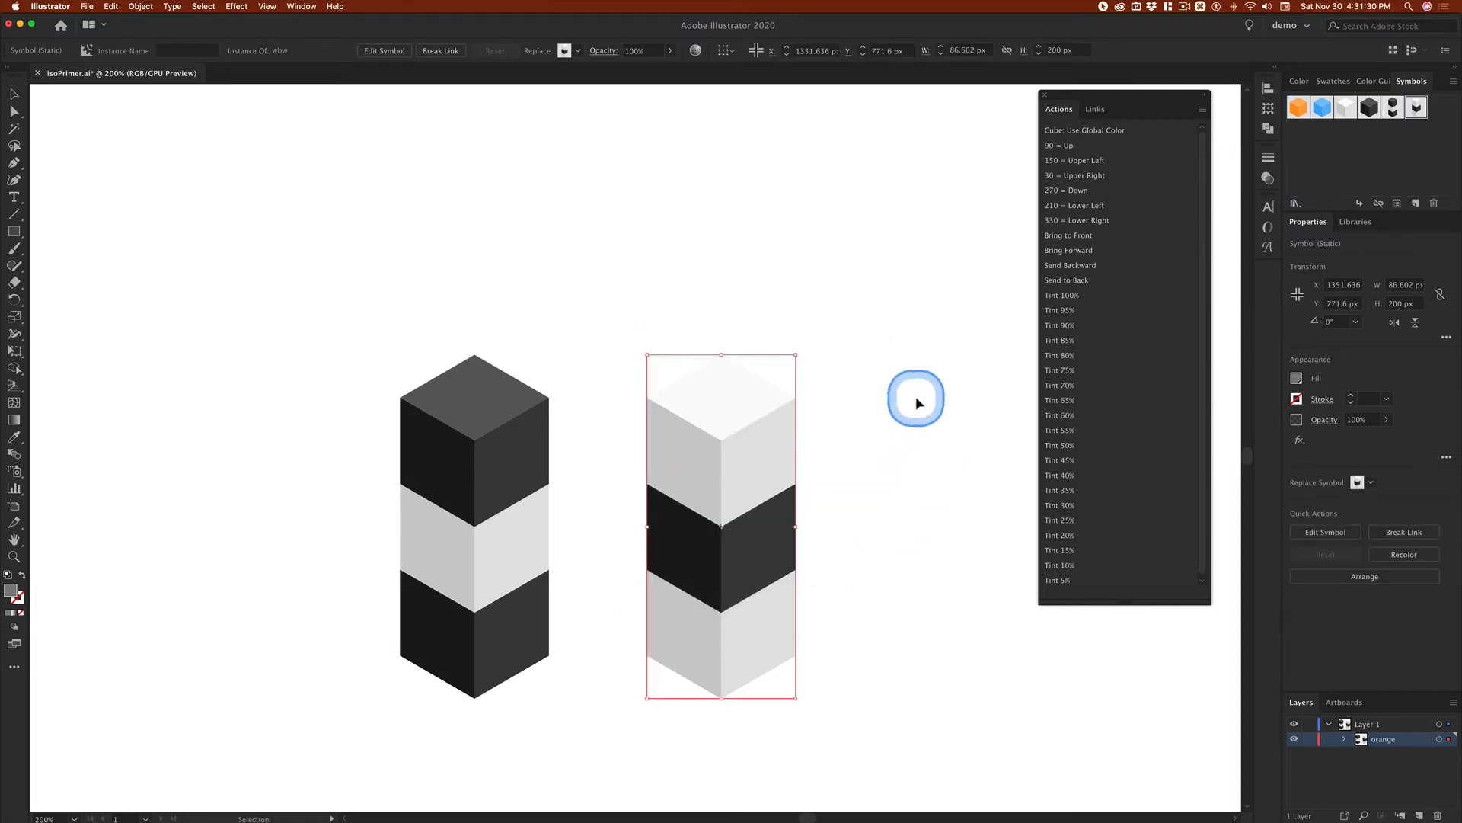
Step: Delete the white-black-white column from the artboard, keeping its symbol in the library
{"action": "left_click", "coordinate": [661, 356]}
{"action": "left_click", "coordinate": [745, 483]}
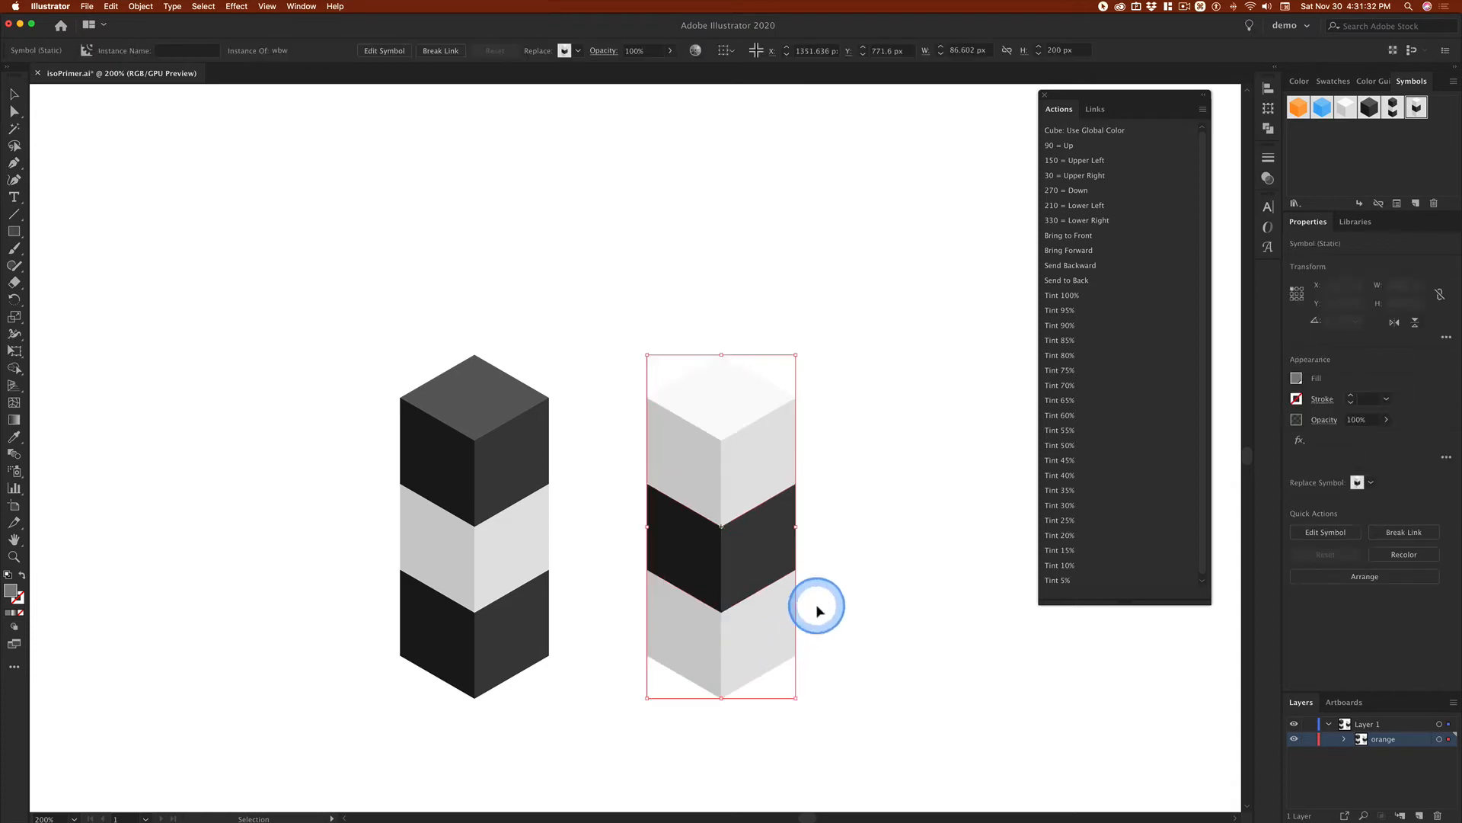
{"action": "key", "text": "Delete"}
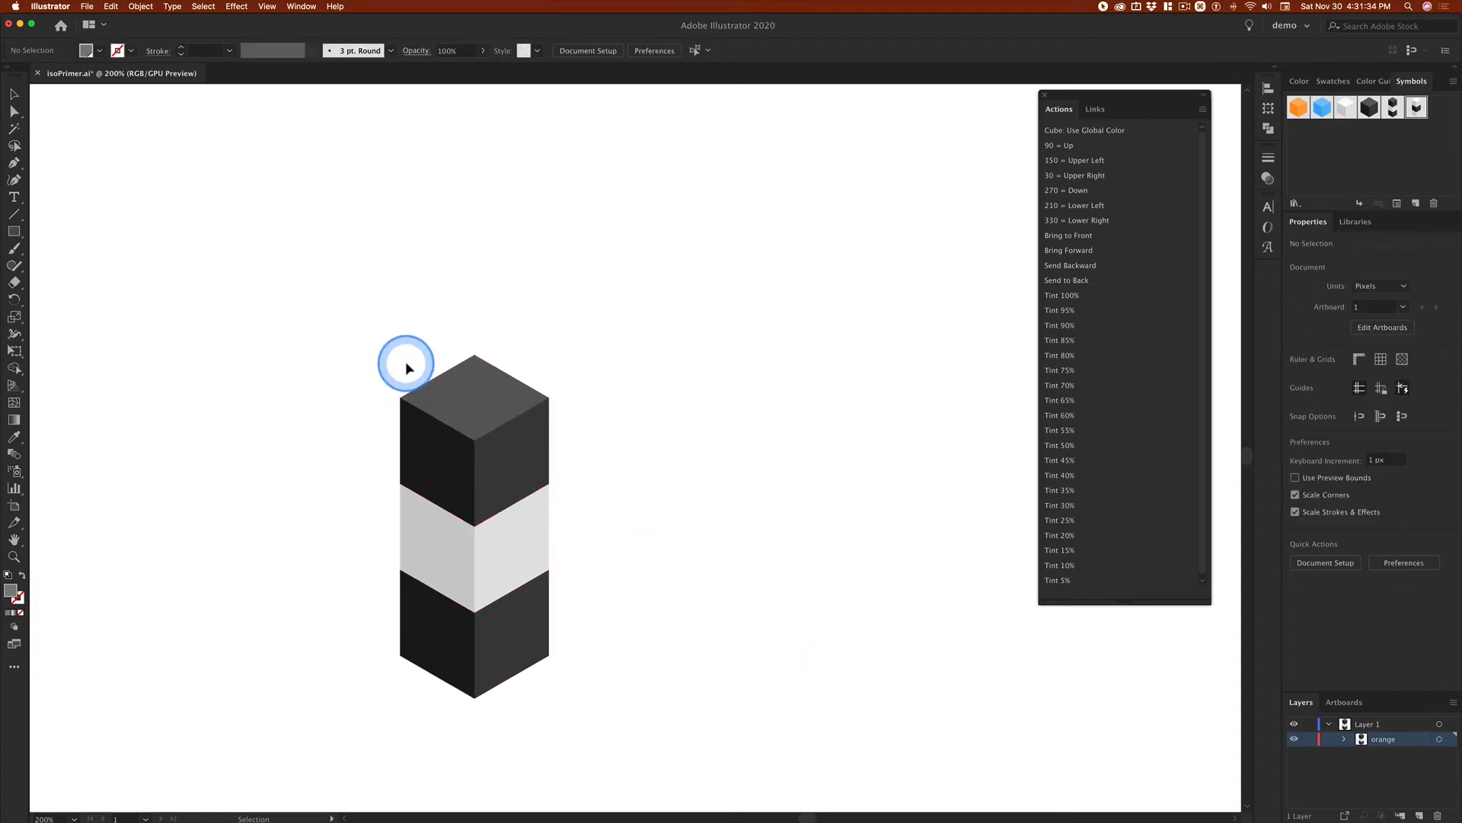
Step: Copy the black-white-black column twice with the 150 = Upper Left action to build a row of three columns
{"action": "left_click", "coordinate": [506, 637]}
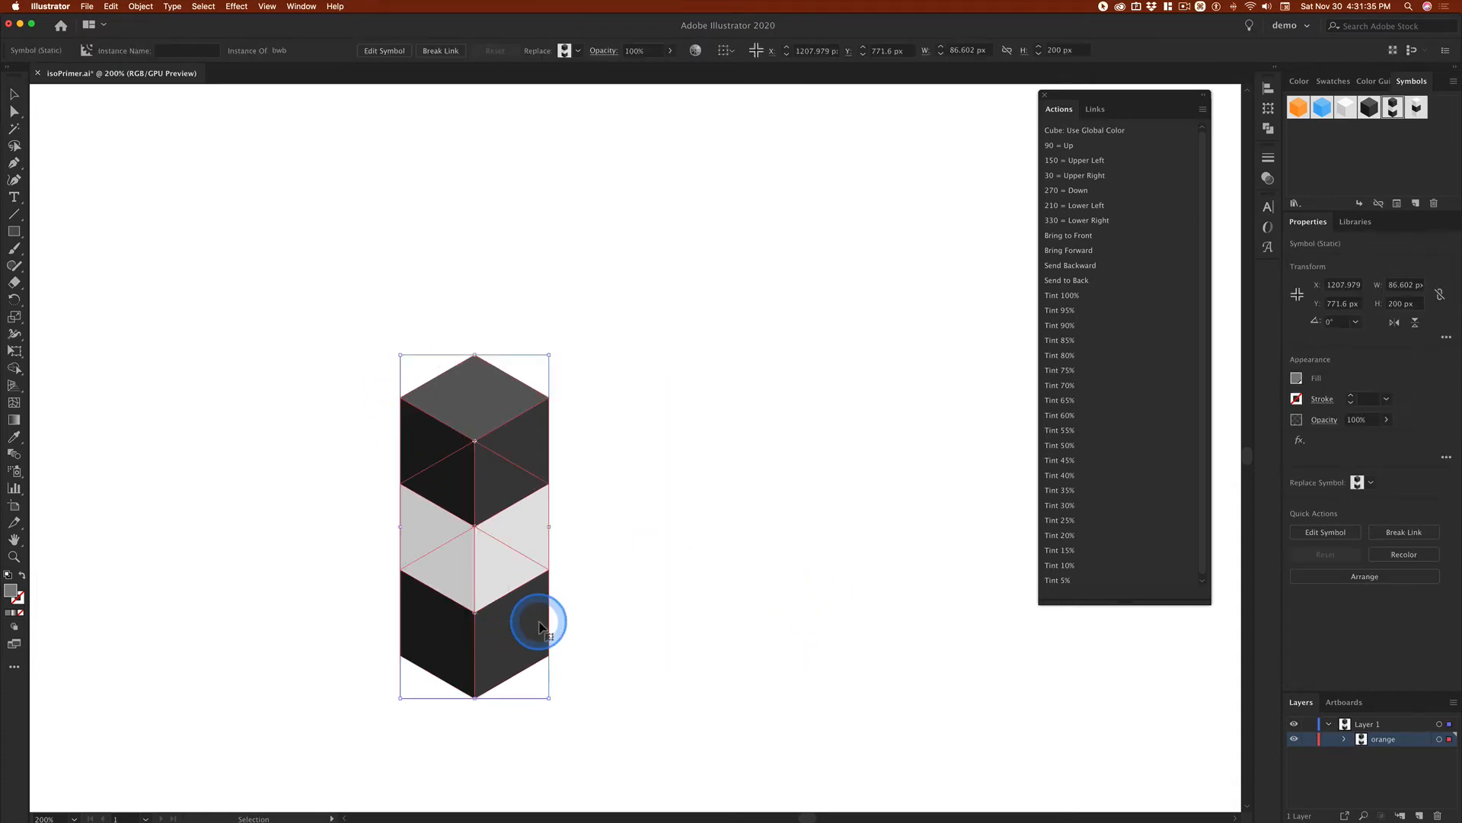
{"action": "left_click", "coordinate": [1066, 146]}
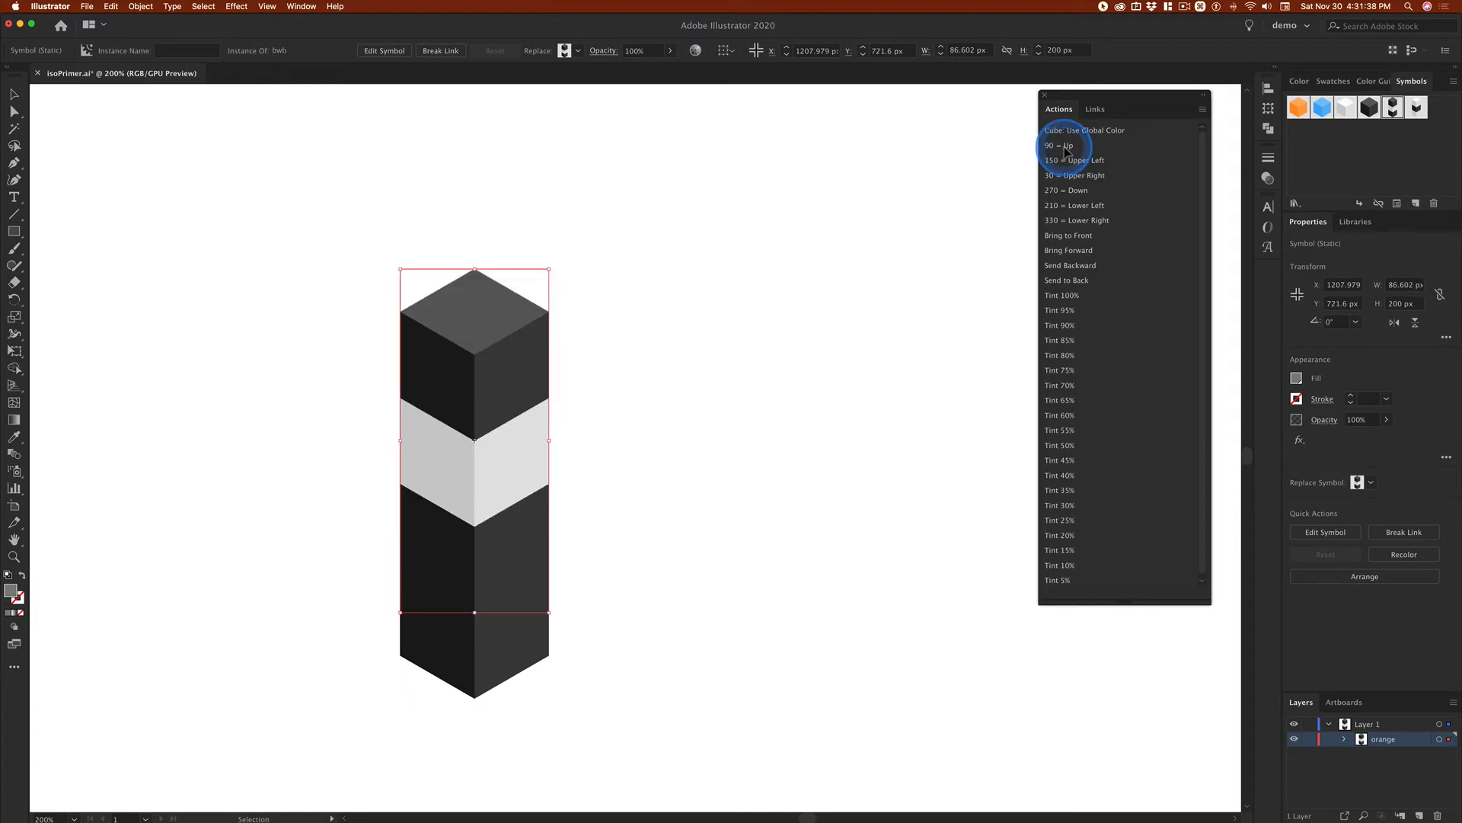
{"action": "key", "text": "super+z"}
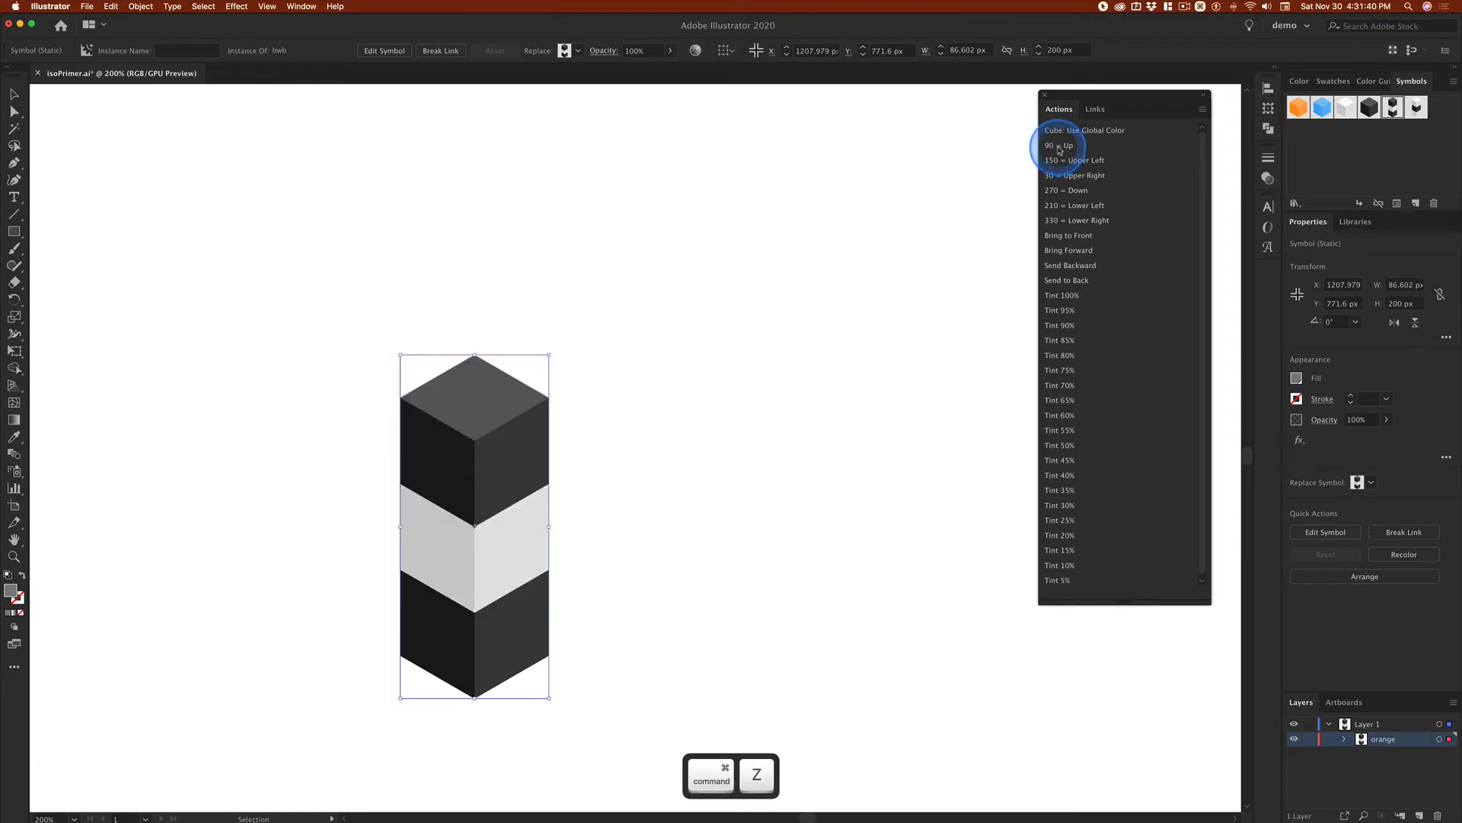
{"action": "left_click", "coordinate": [1073, 161]}
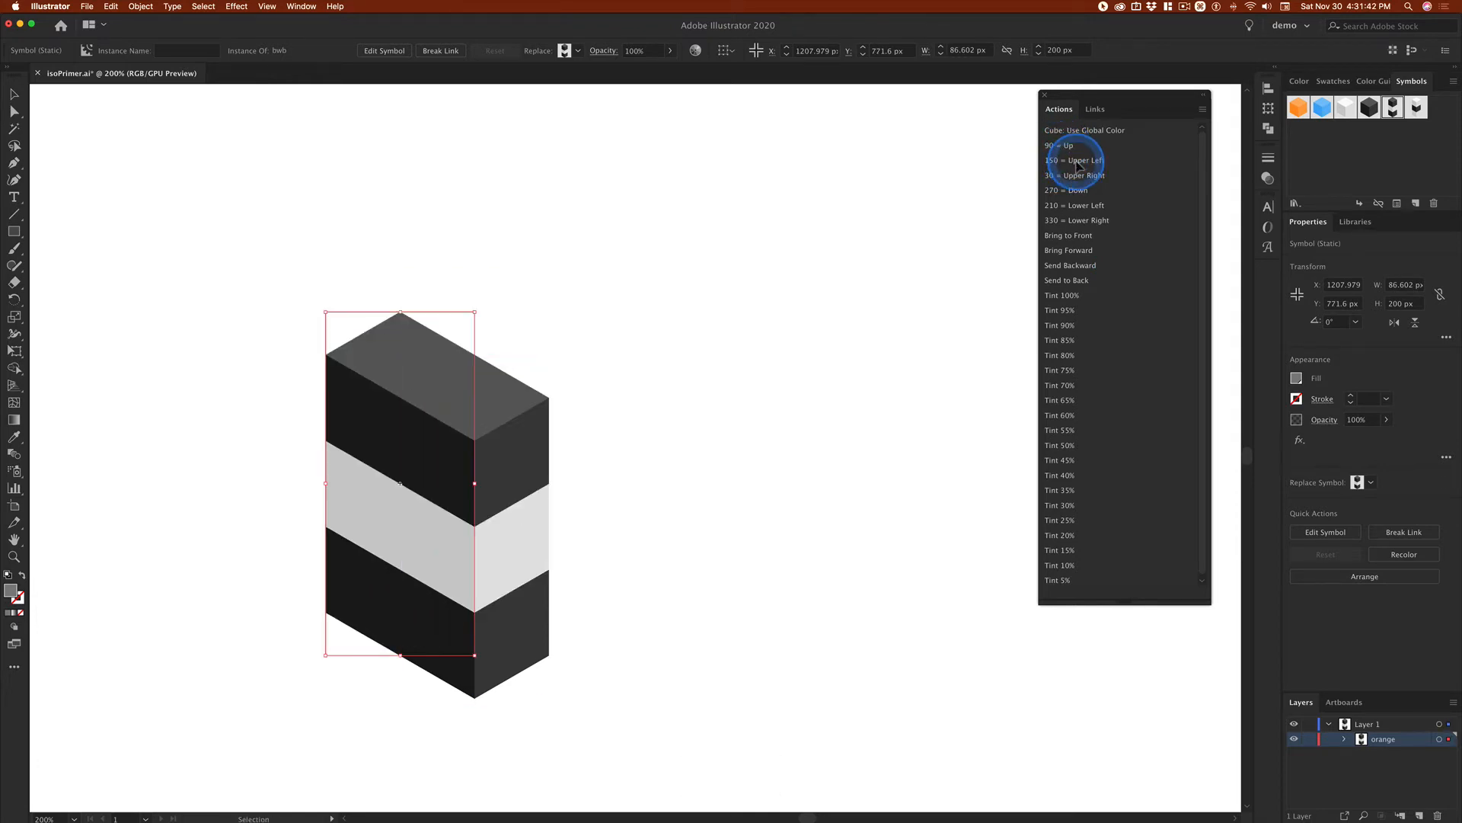
{"action": "left_click_drag", "start_coordinate": [215, 219], "coordinate": [656, 637]}
{"action": "left_click", "coordinate": [1090, 167]}
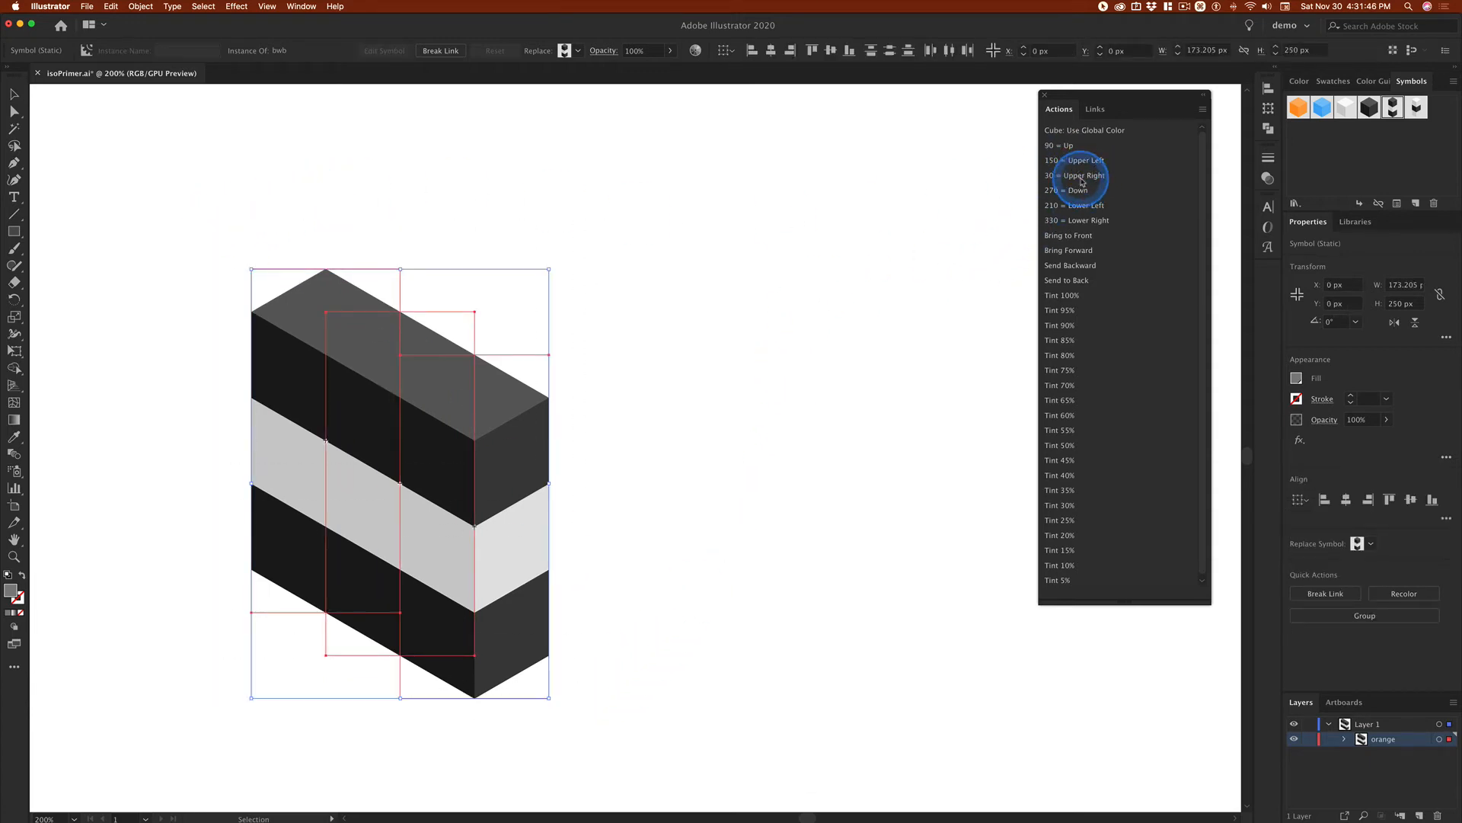
Step: Repeat the row of columns twice with the 30 = Upper Right action to complete a 3 by 3 block
{"action": "left_click", "coordinate": [1080, 179]}
{"action": "left_click", "coordinate": [1081, 179]}
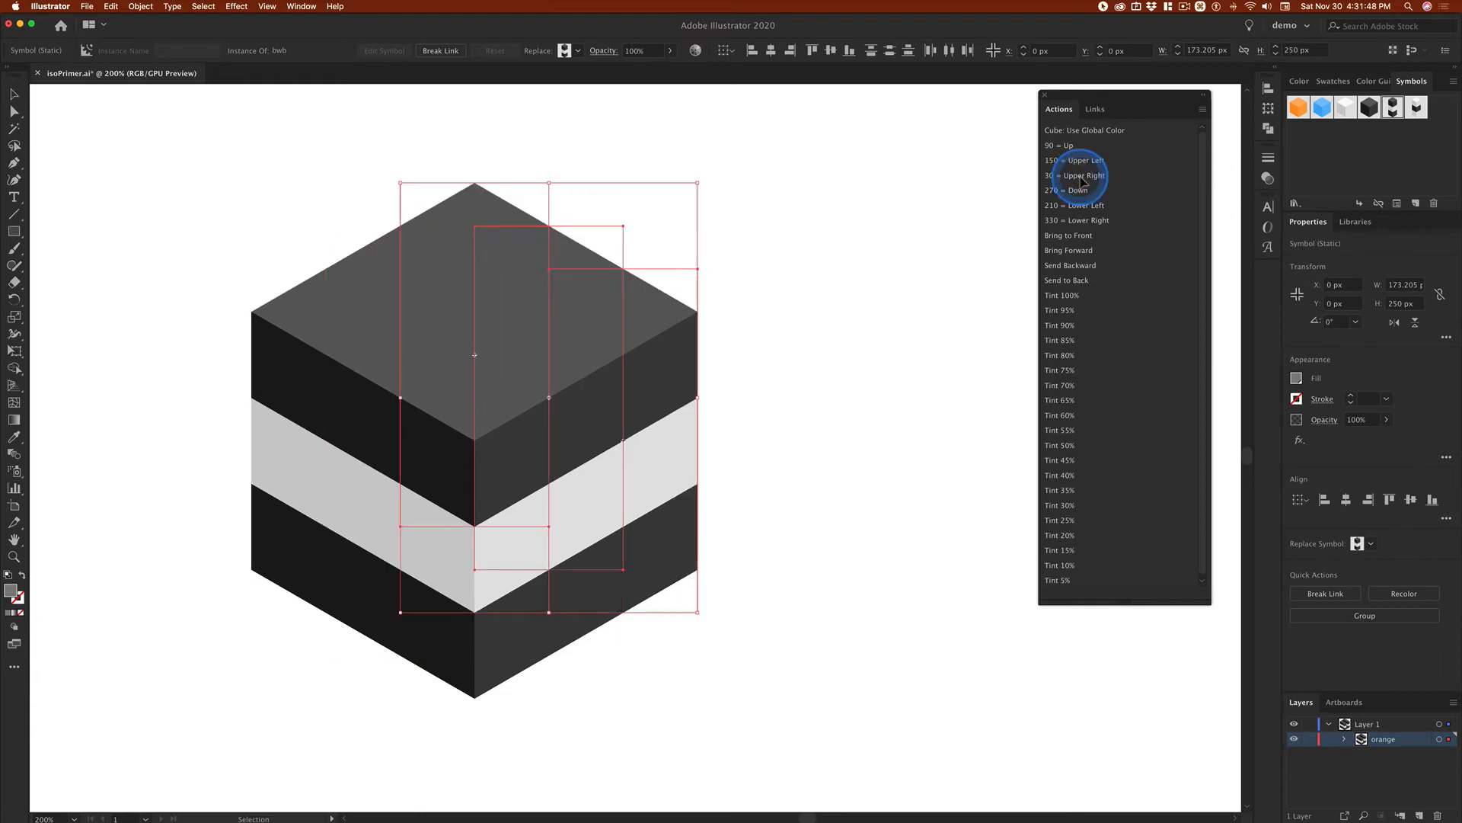
{"action": "left_click", "coordinate": [871, 284]}
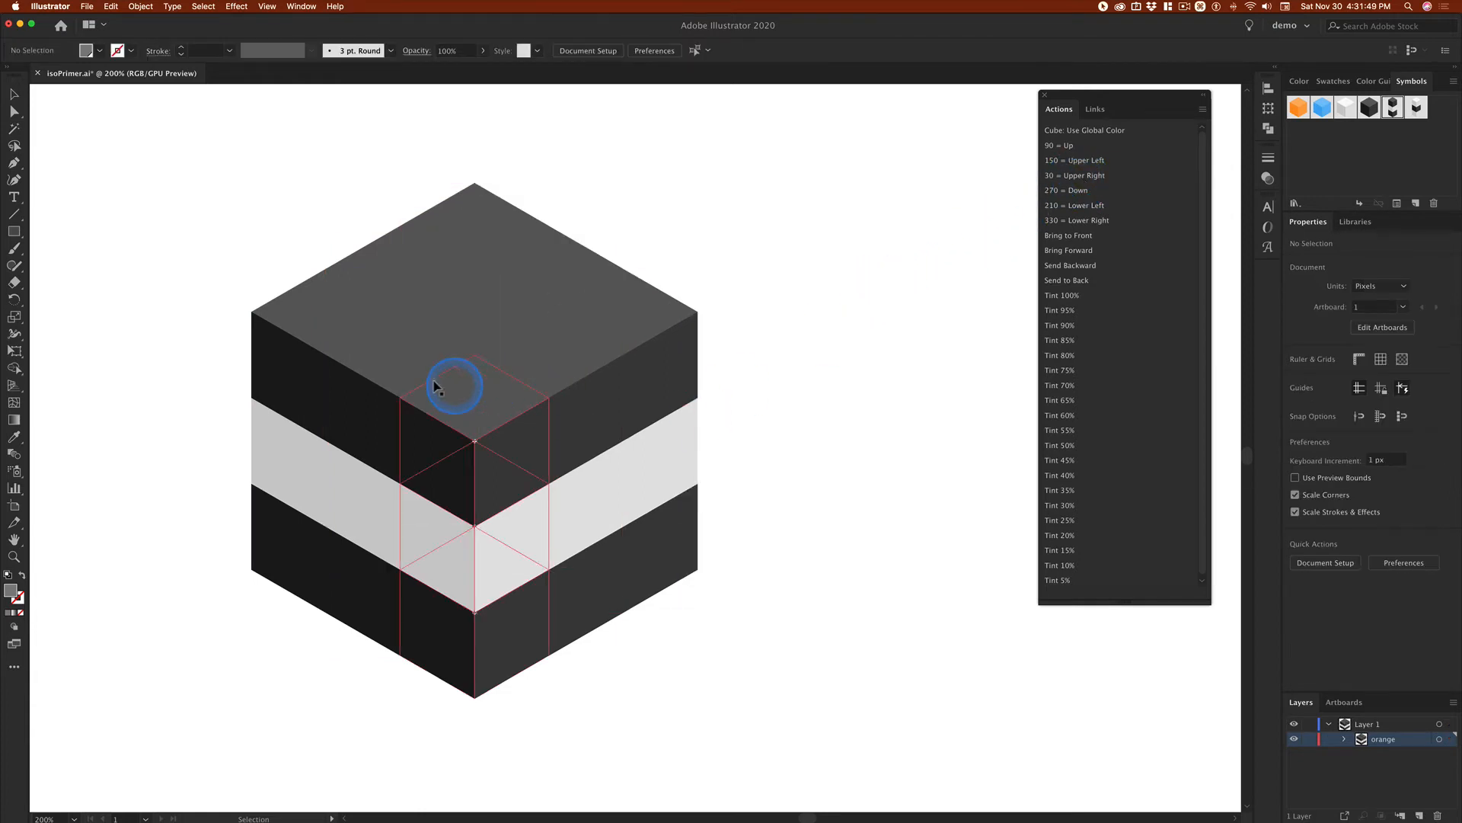
Step: Replace the middle column on each of the block's four sides with the wbw symbol to form a checkerboard cube
{"action": "left_click", "coordinate": [379, 361]}
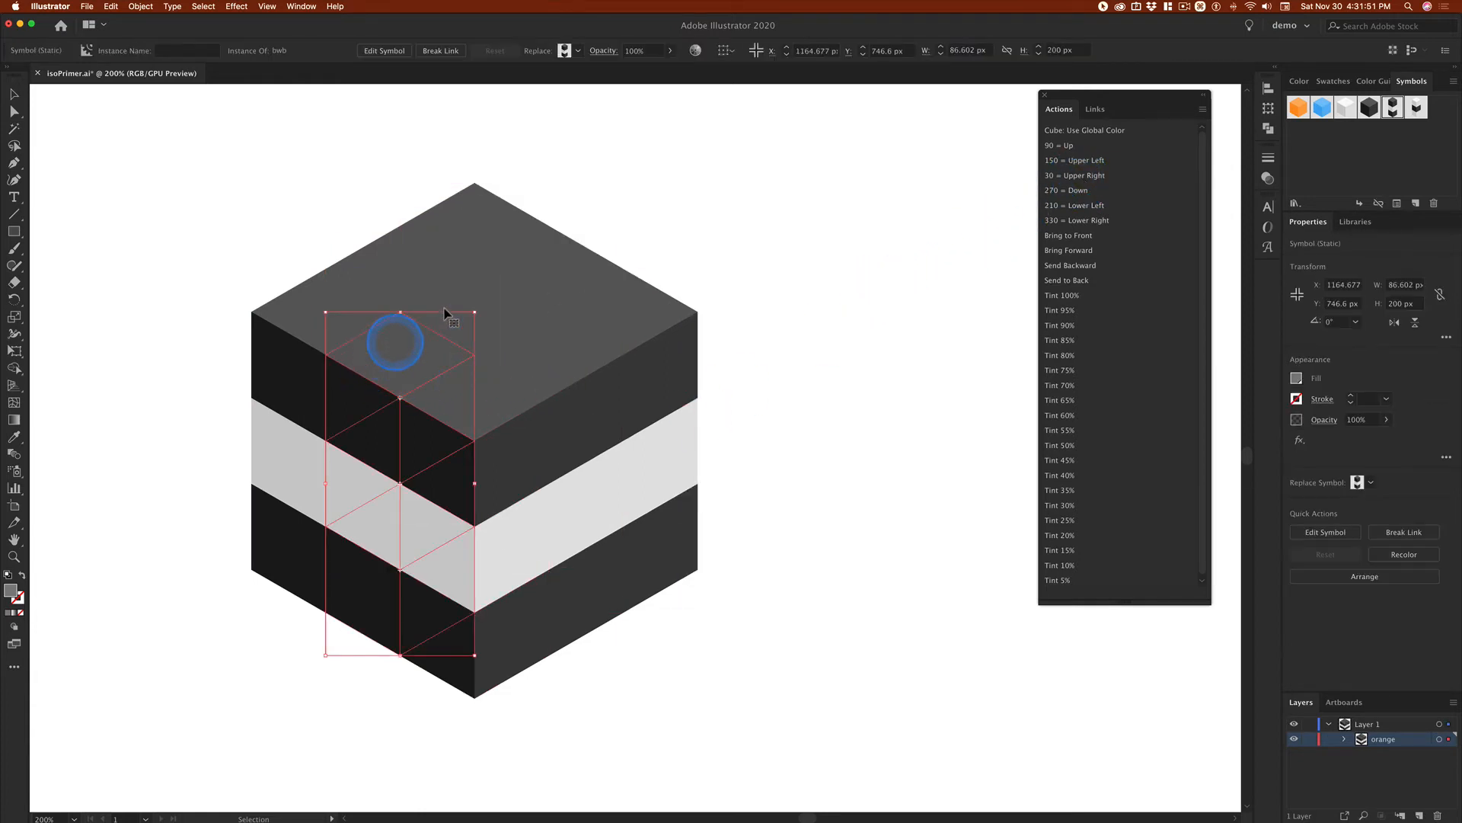
{"action": "left_click", "coordinate": [564, 254], "text": "shift"}
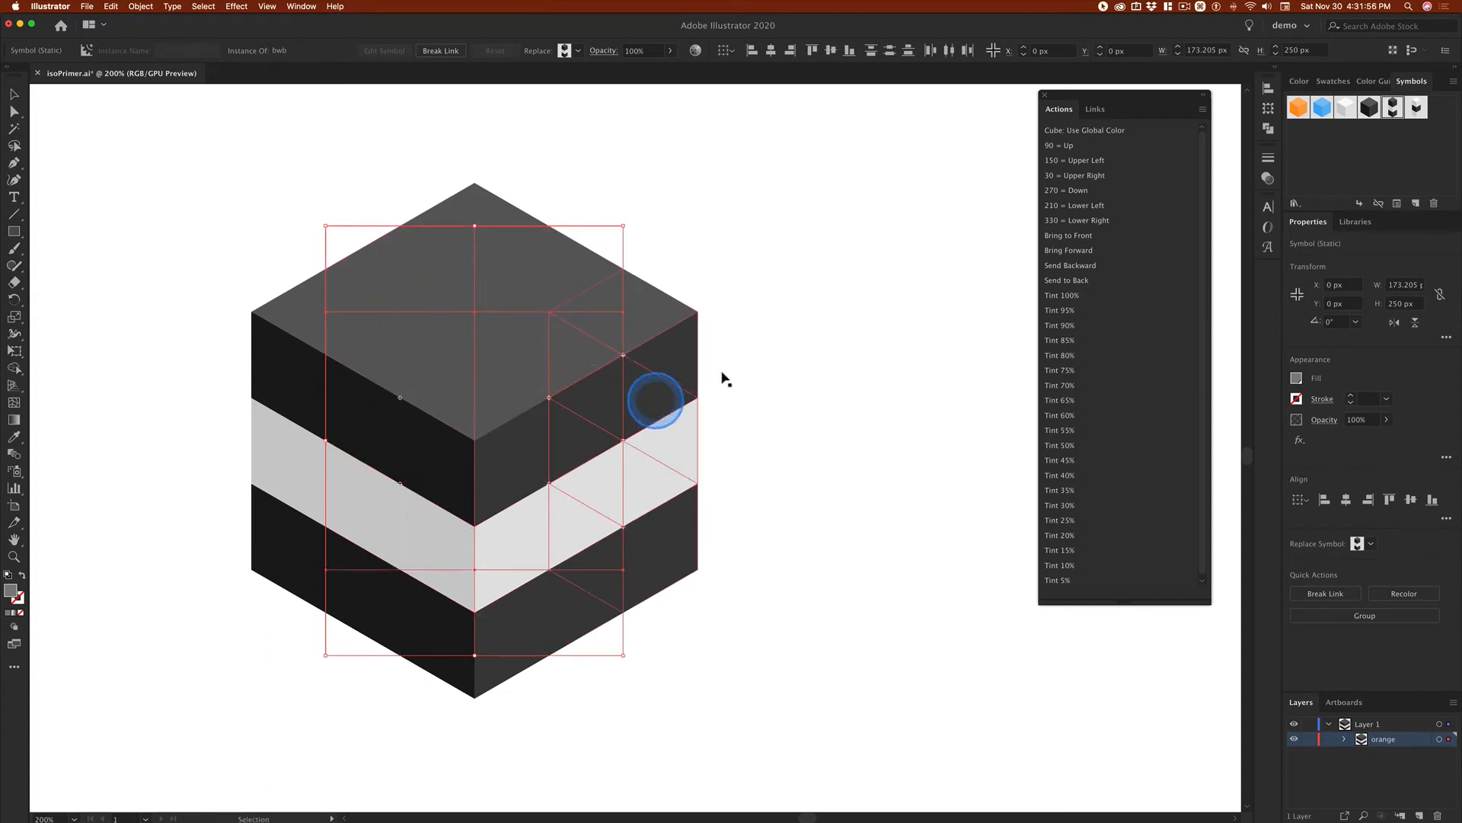
{"action": "left_click", "coordinate": [575, 52]}
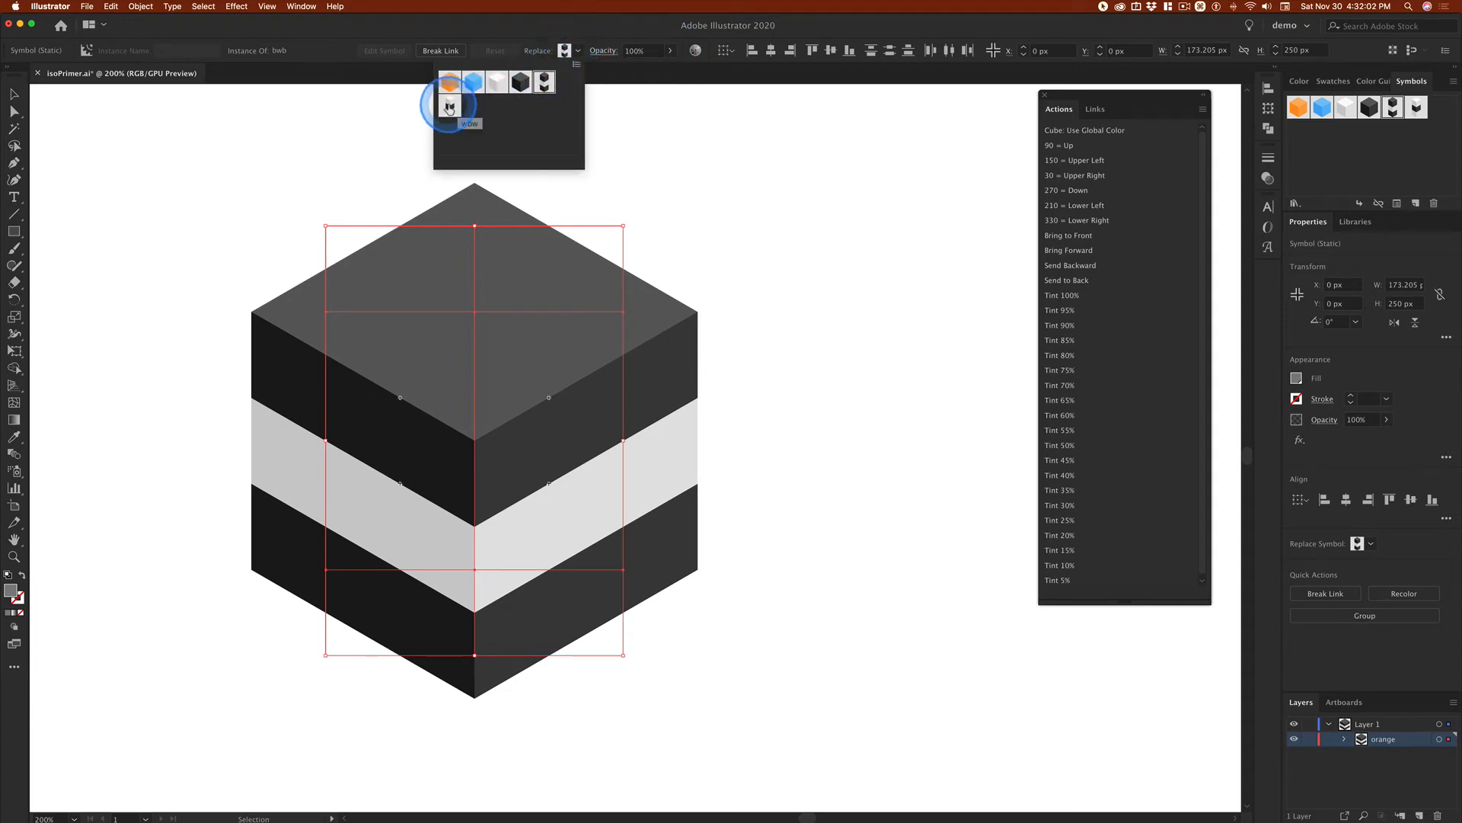
{"action": "left_click", "coordinate": [449, 107]}
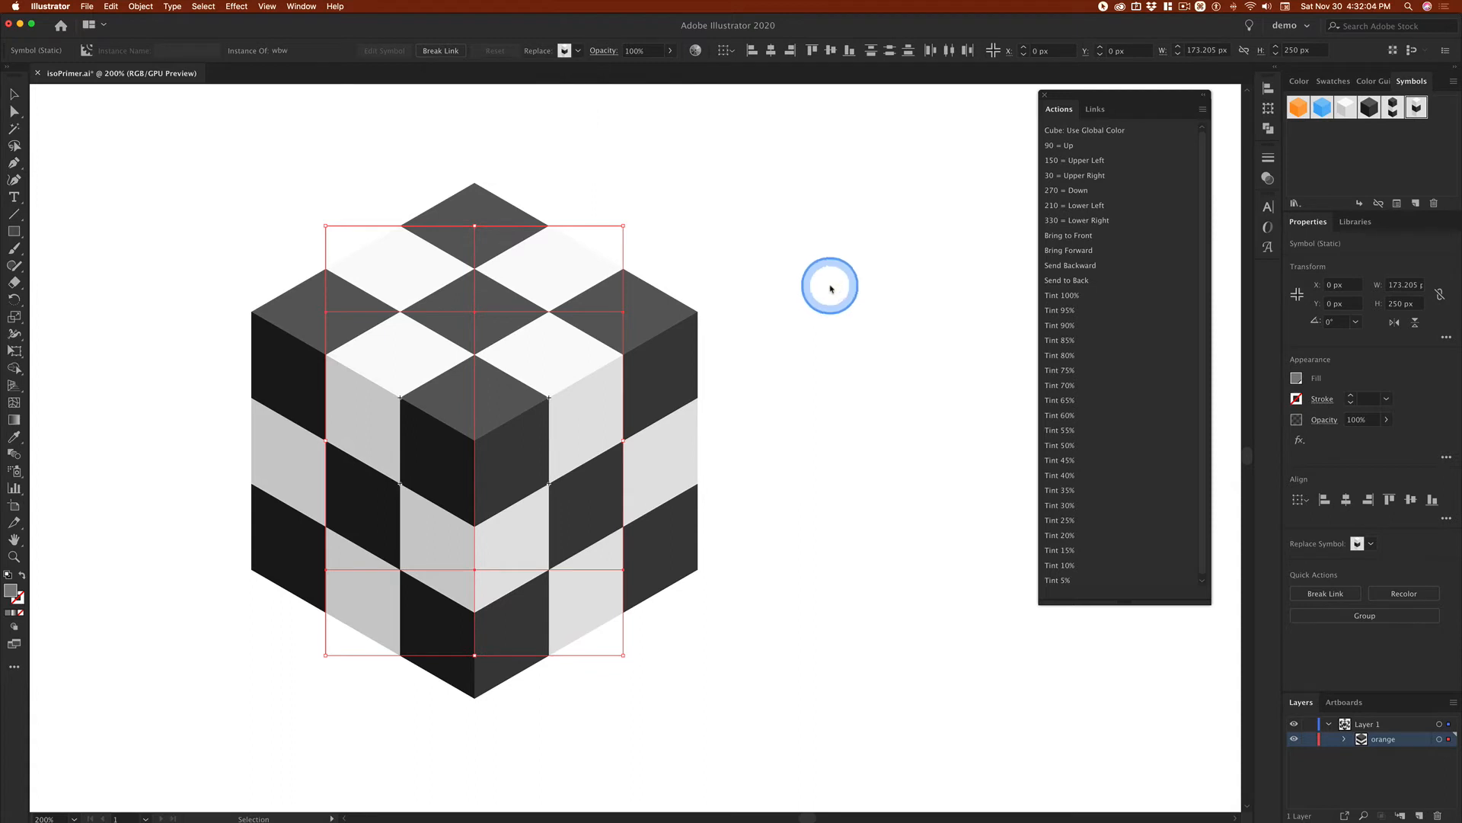
{"action": "left_click", "coordinate": [841, 309]}
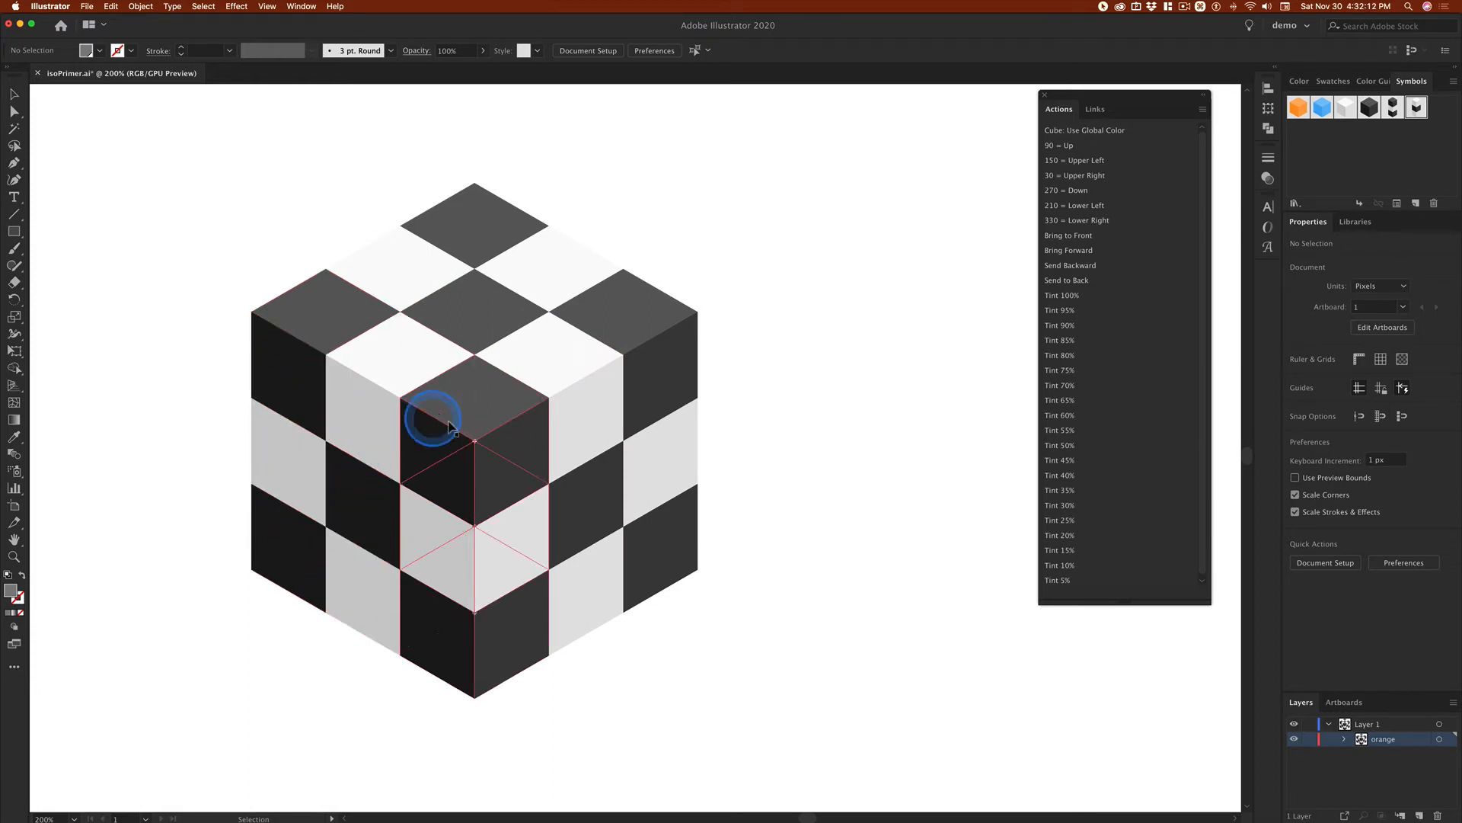
Step: Delete the cube's center column, the middle column of its left face and the left corner column
{"action": "left_click", "coordinate": [478, 307]}
{"action": "key", "text": "Delete"}
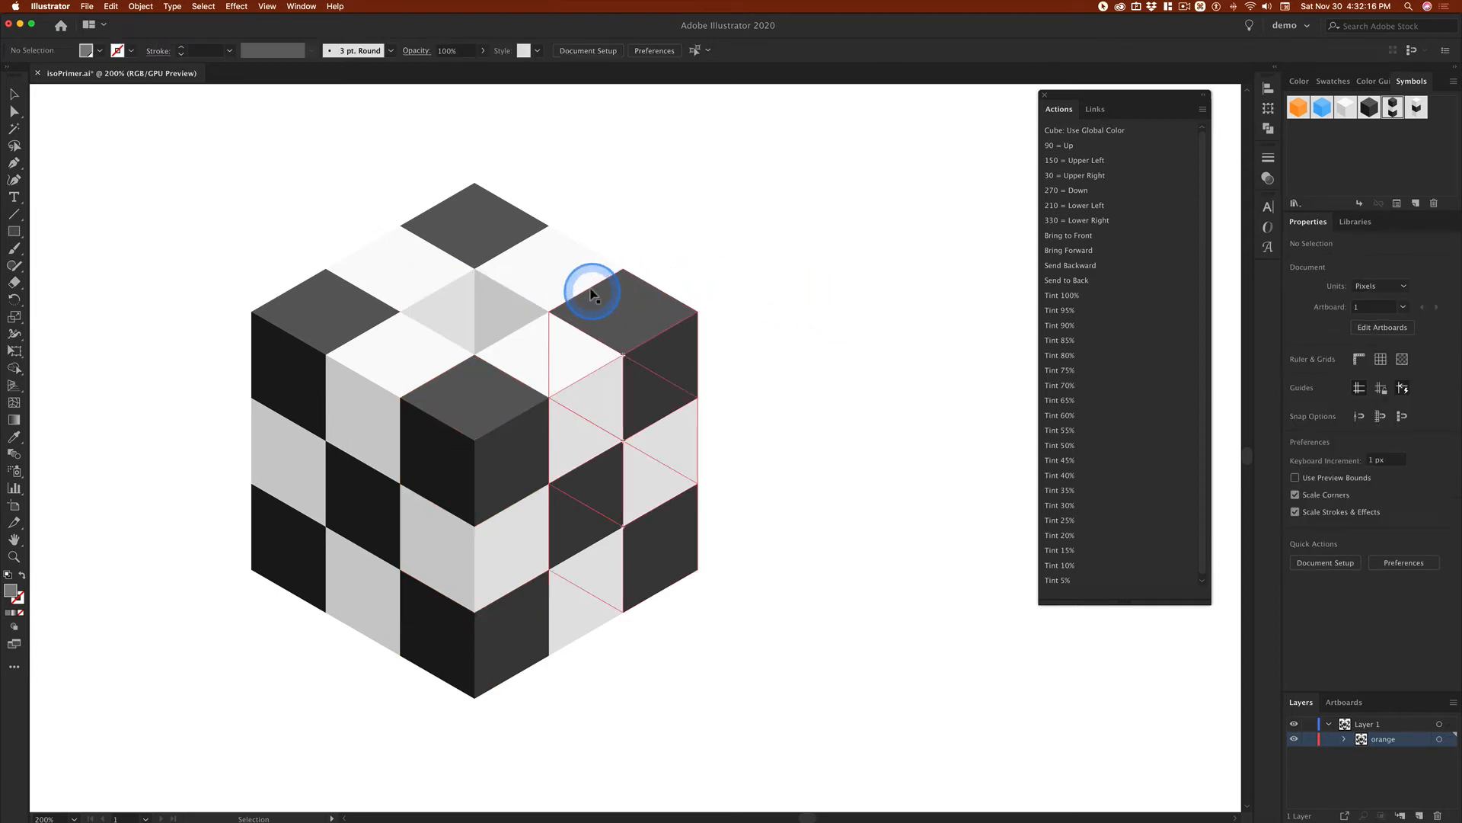
{"action": "left_click", "coordinate": [415, 352]}
{"action": "key", "text": "Delete"}
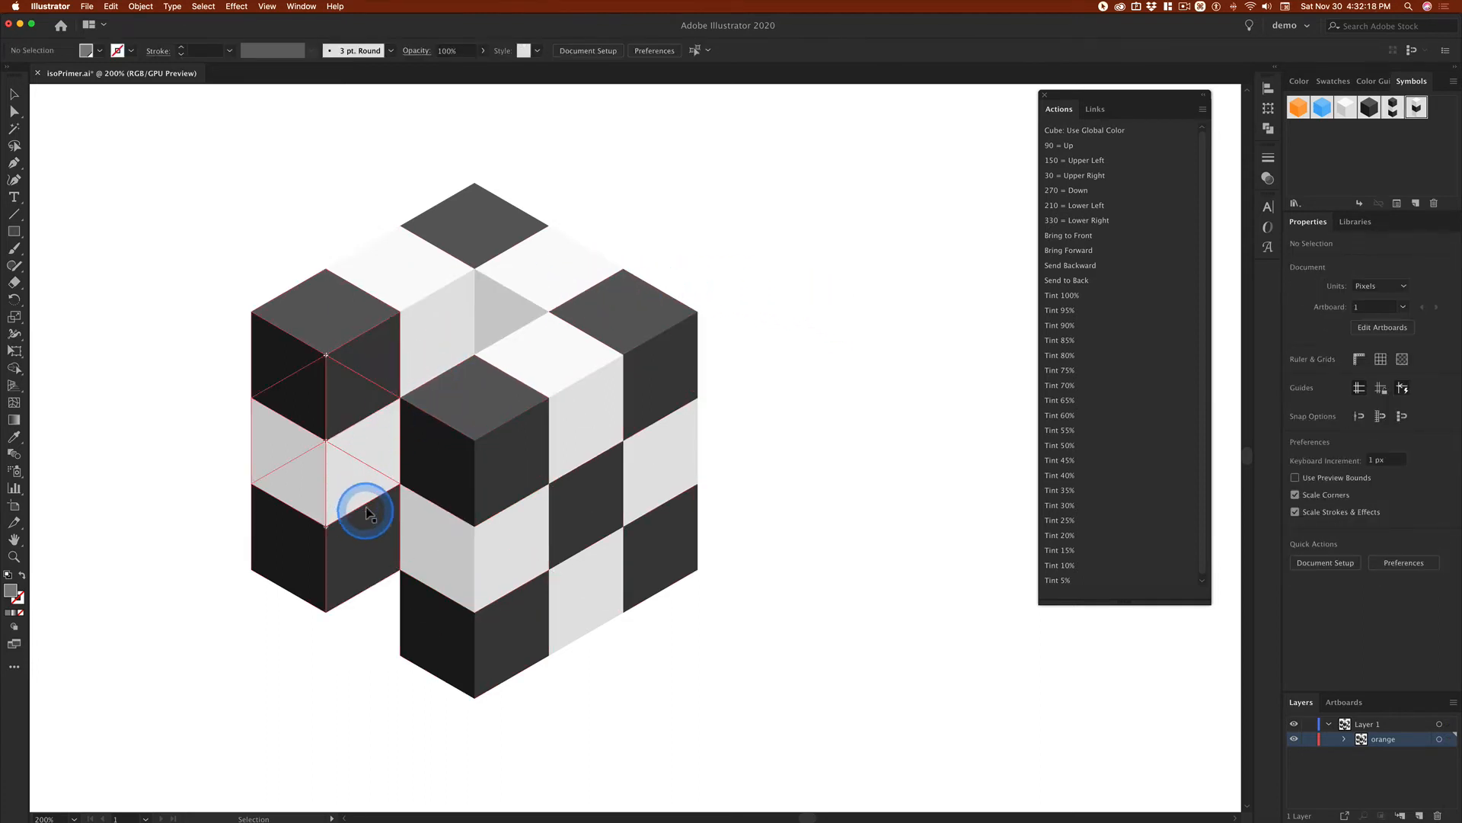
{"action": "left_click", "coordinate": [364, 503]}
{"action": "key", "text": "Delete"}
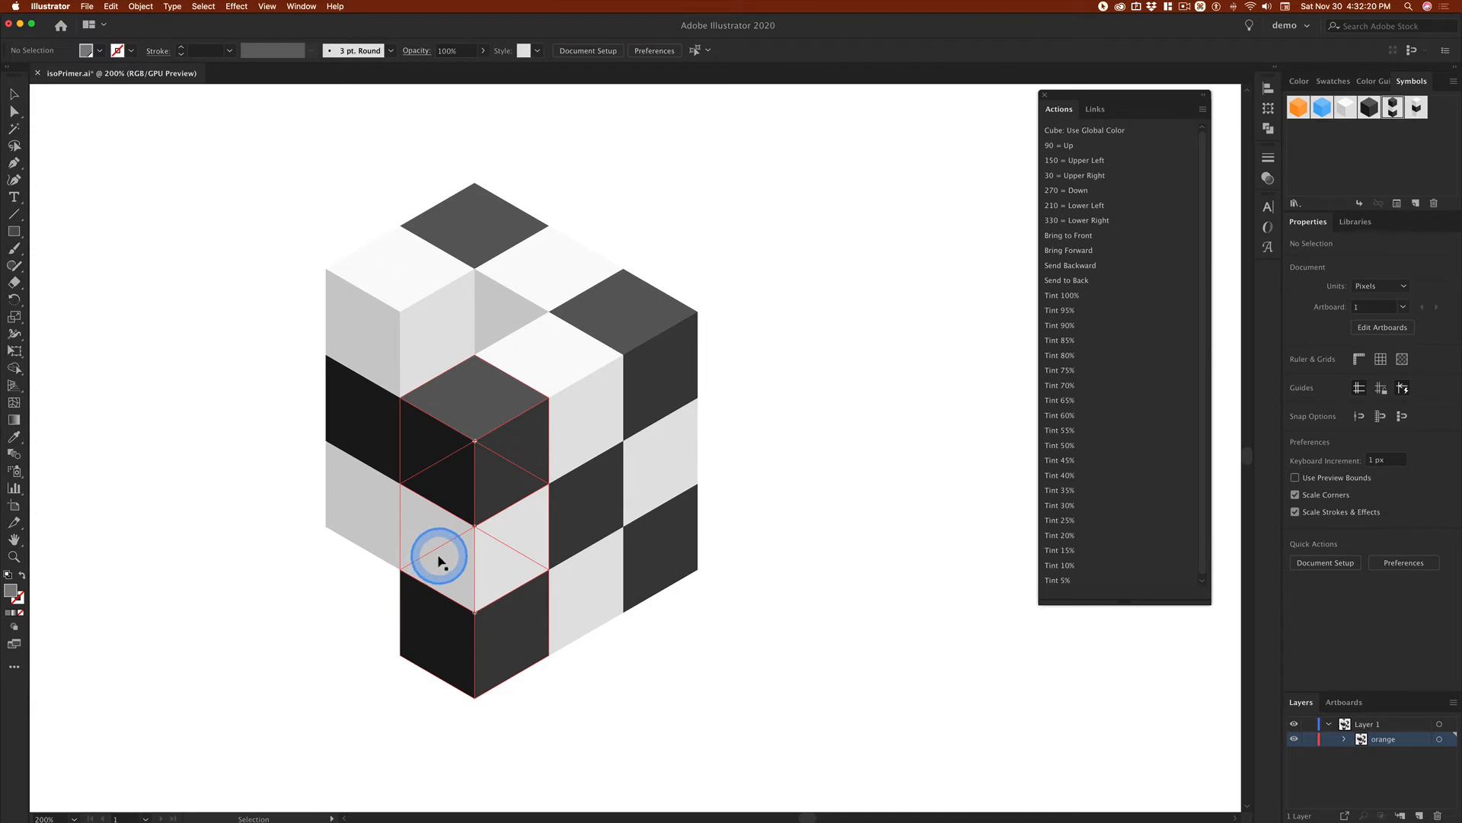
Step: Undo the three column deletions to restore the full checkerboard cube
{"action": "key", "text": "super+z"}
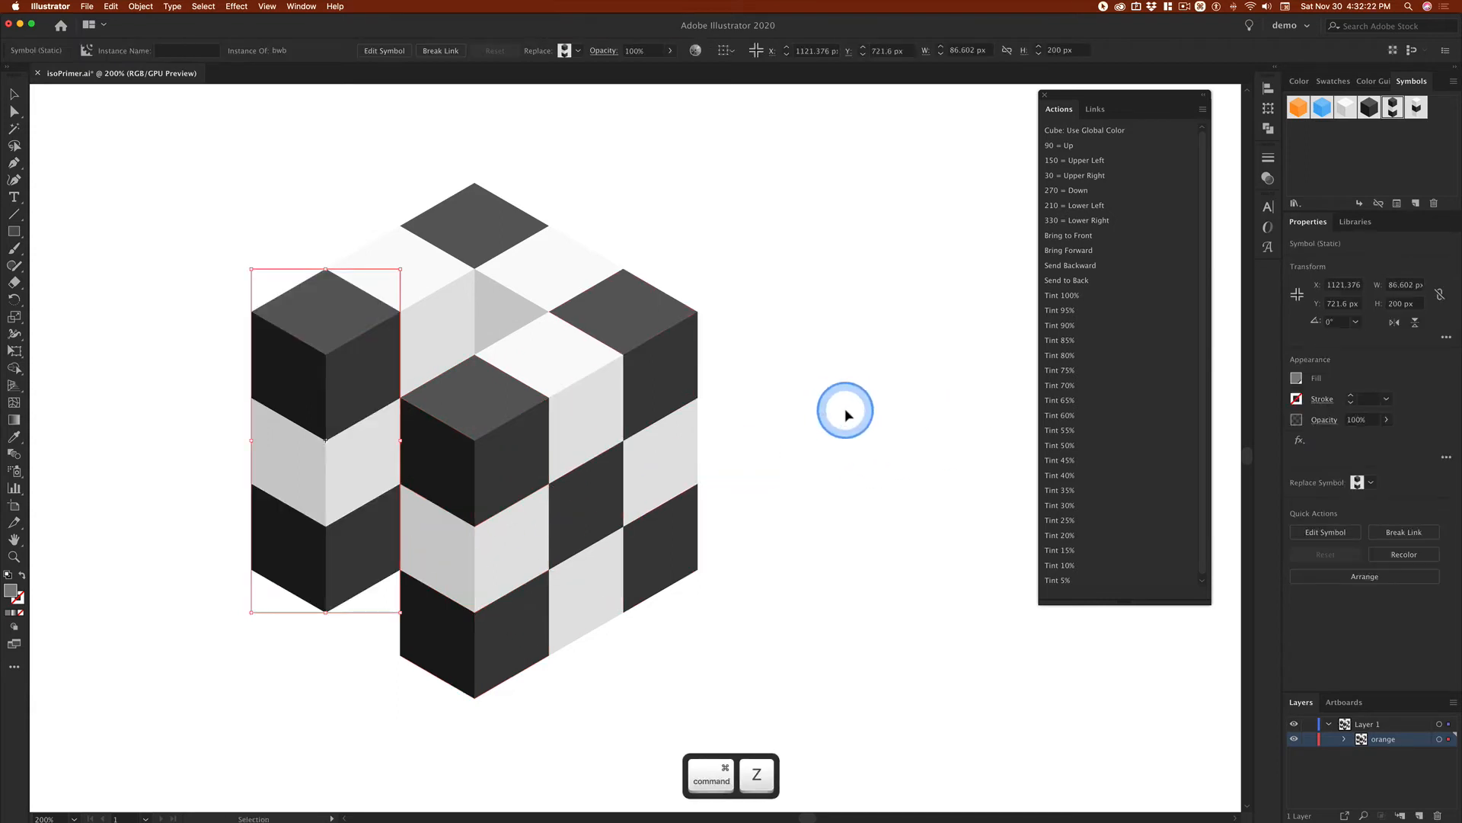
{"action": "key", "text": "super+z"}
{"action": "key", "text": "super+z"}
{"action": "left_click", "coordinate": [890, 264]}
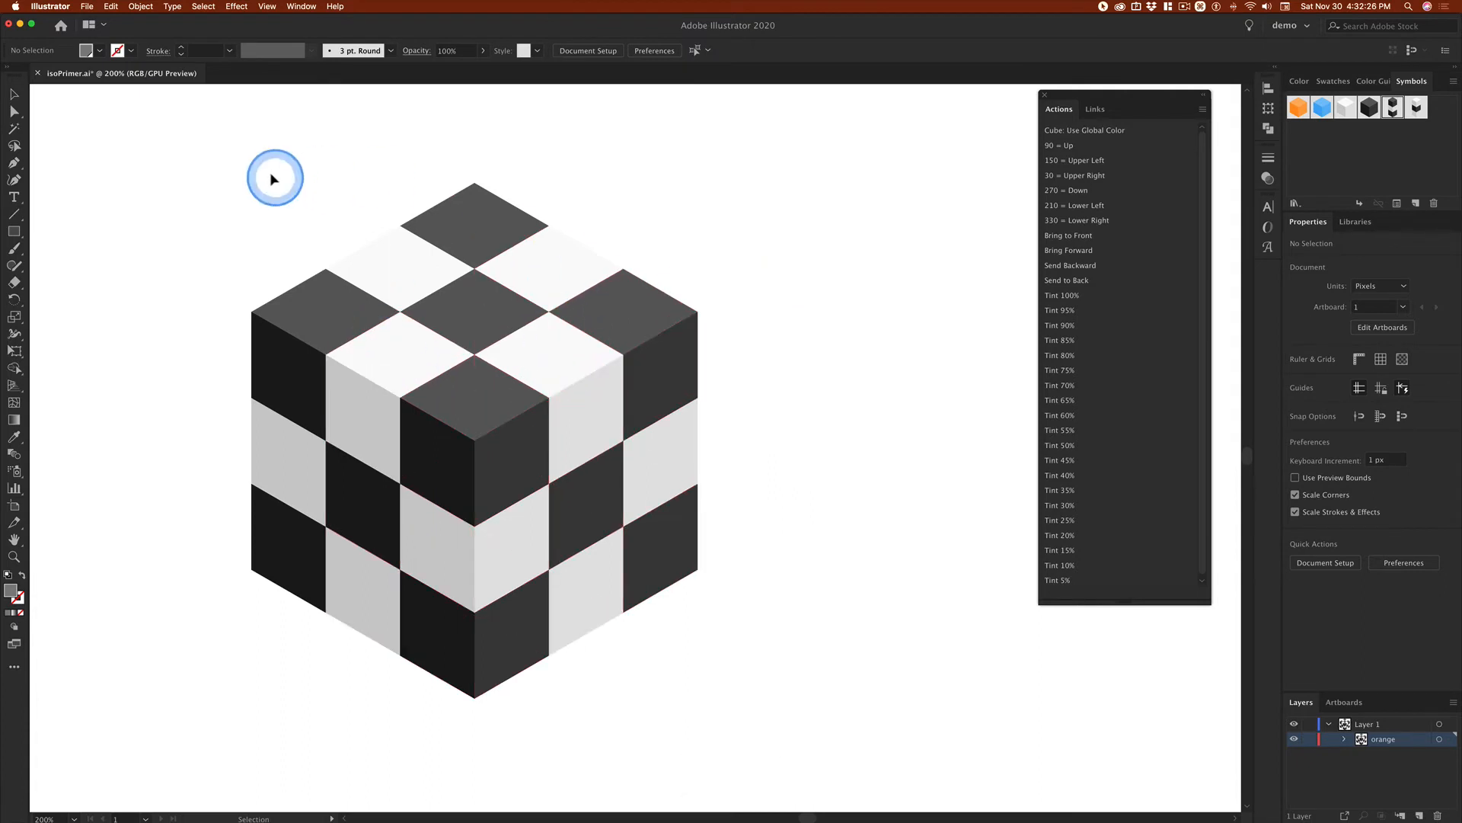
Step: Turn the entire checkerboard cube into a static symbol named 3x3bwb
{"action": "left_click_drag", "start_coordinate": [223, 147], "coordinate": [761, 724]}
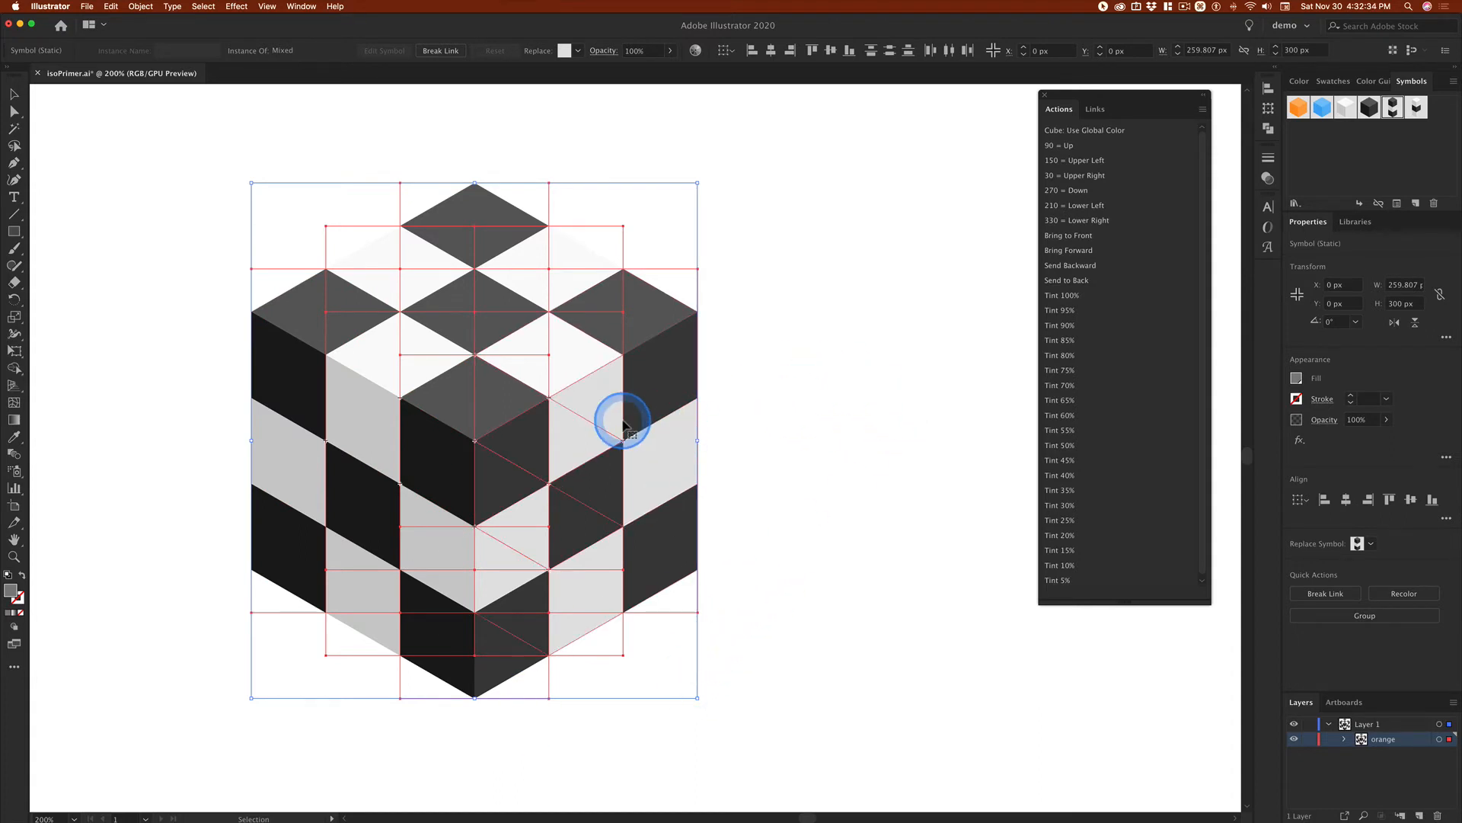
{"action": "left_click_drag", "start_coordinate": [651, 392], "coordinate": [1353, 170]}
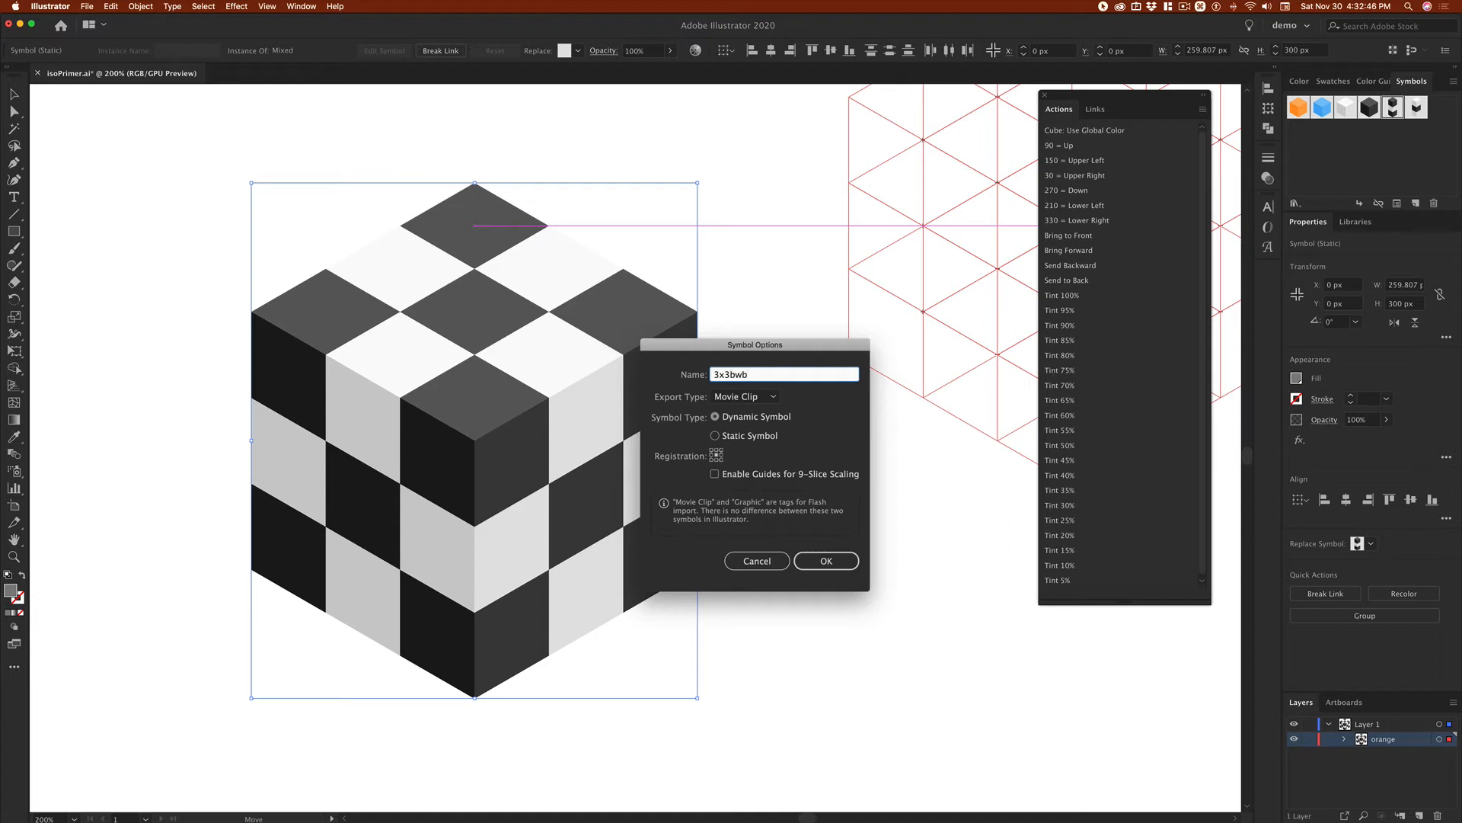
{"action": "left_click", "coordinate": [715, 418]}
{"action": "left_click", "coordinate": [733, 442]}
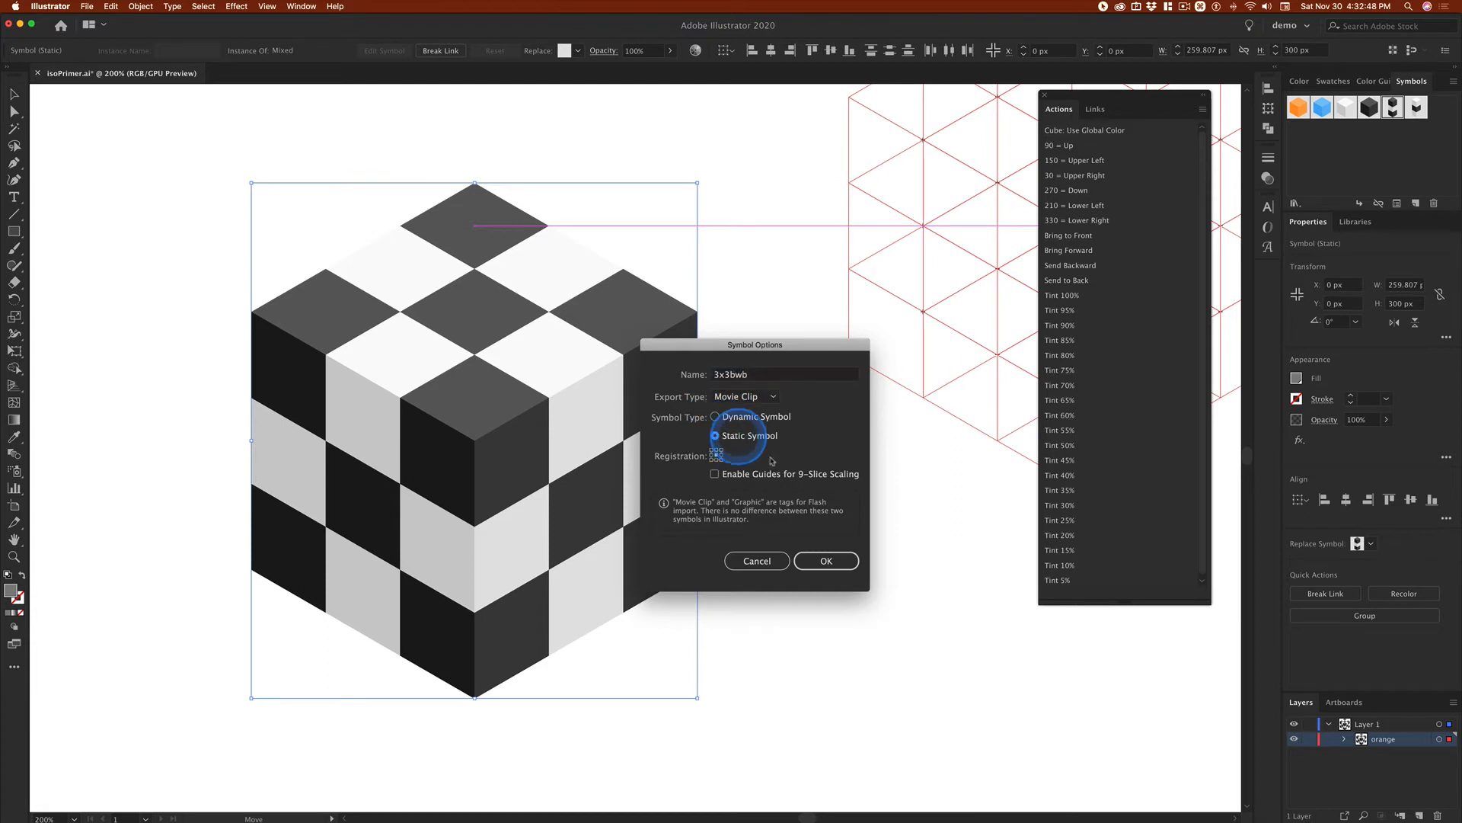
{"action": "left_click", "coordinate": [827, 561]}
{"action": "left_click", "coordinate": [849, 522]}
{"action": "left_click", "coordinate": [350, 215]}
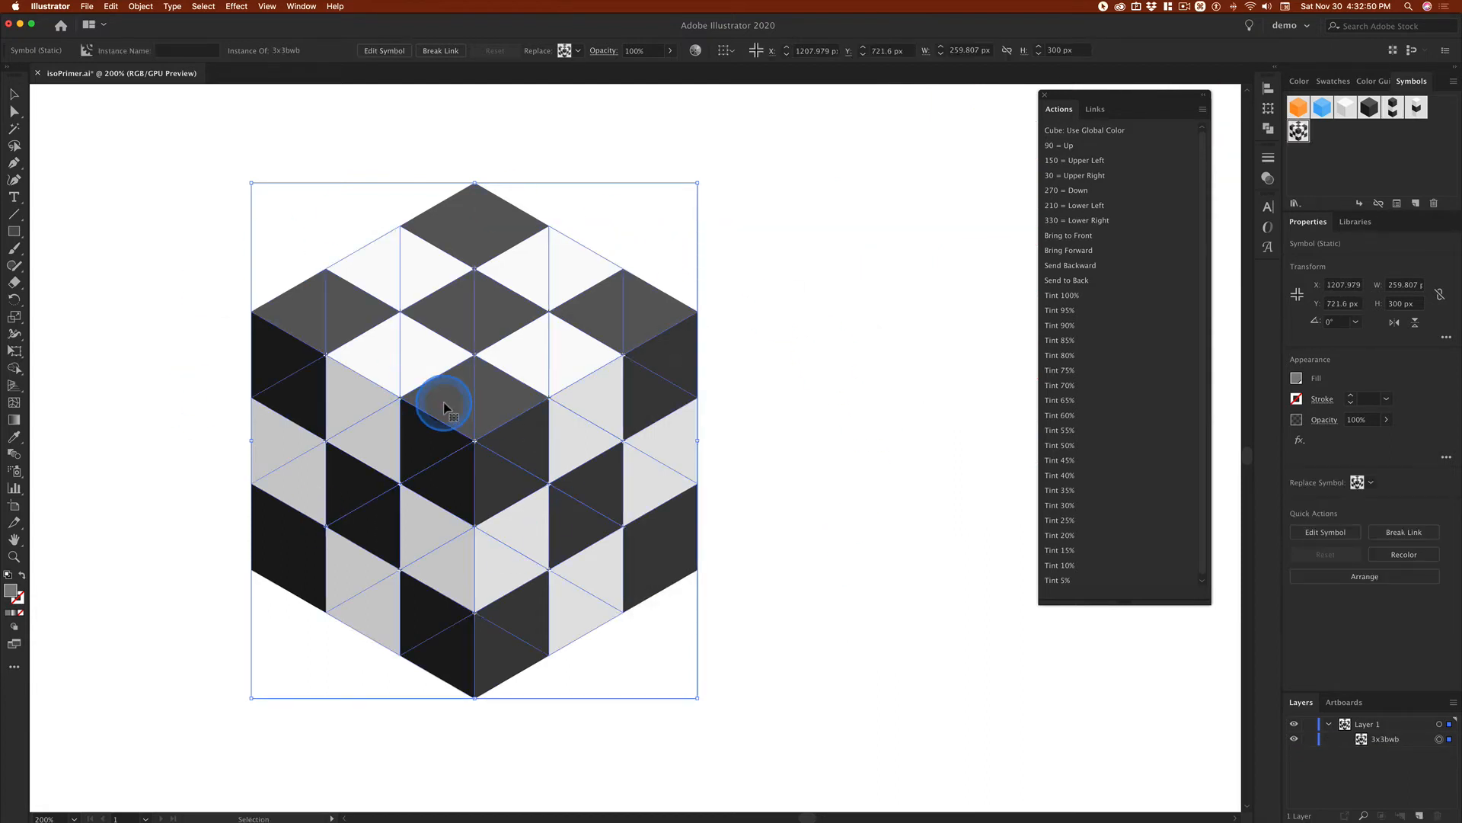
Step: Move the checkerboard cube to the left, place a second 3x3bwb instance beside it and delete that instance
{"action": "left_click", "coordinate": [862, 373]}
{"action": "left_click", "coordinate": [698, 361]}
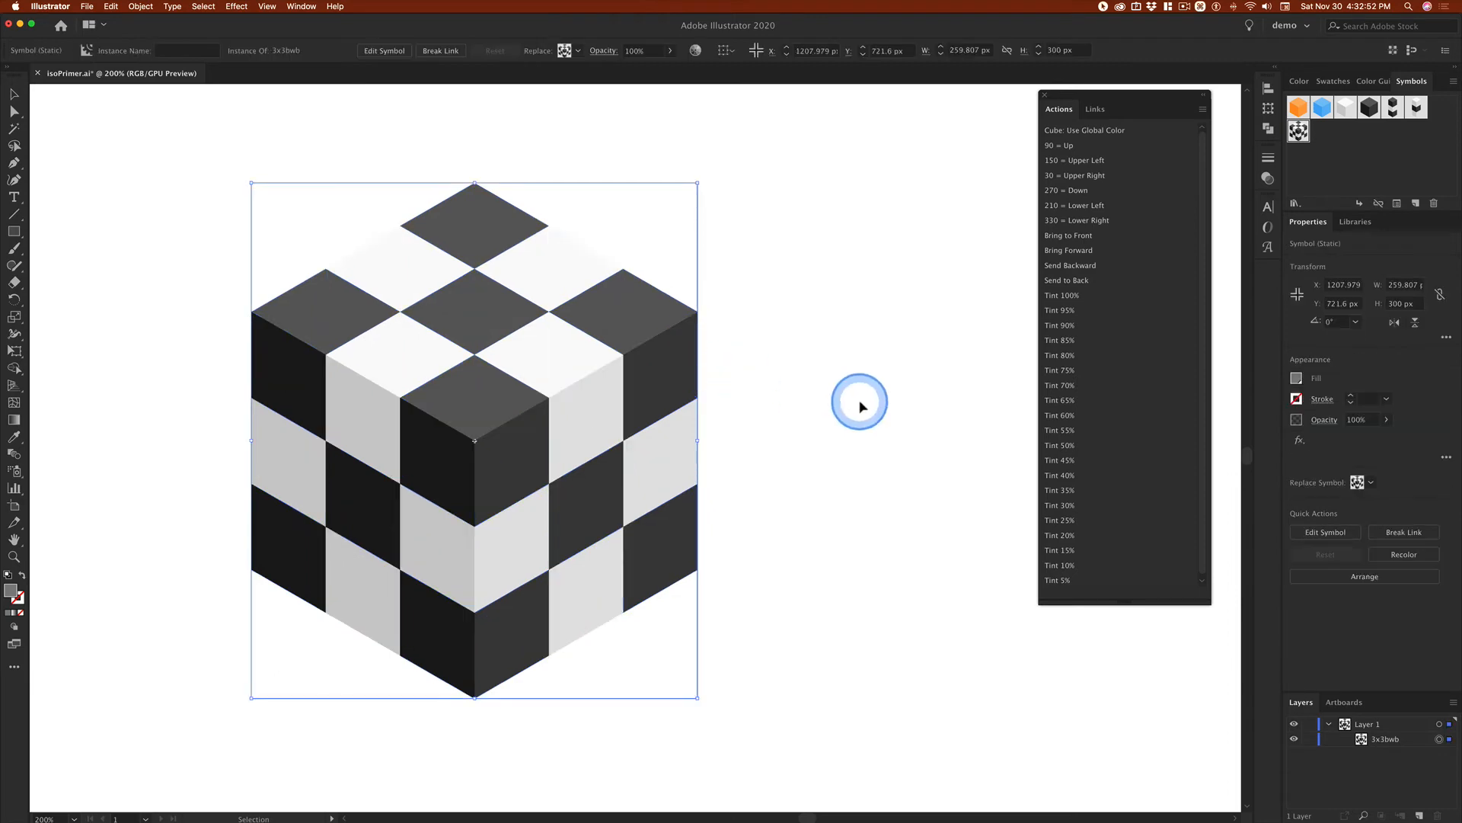
{"action": "left_click_drag", "start_coordinate": [630, 396], "coordinate": [524, 390]}
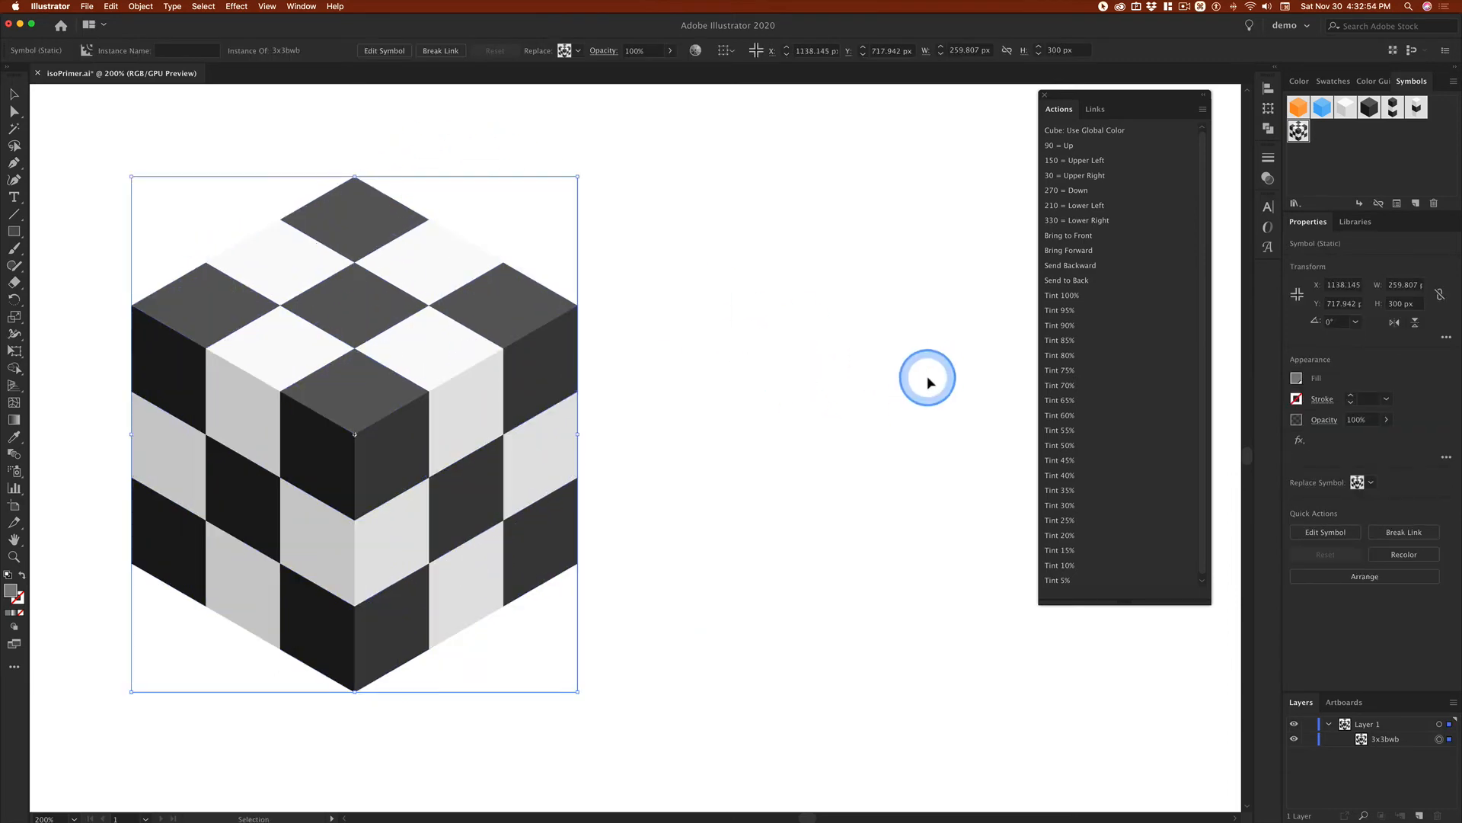
{"action": "left_click_drag", "start_coordinate": [1299, 131], "coordinate": [843, 471]}
{"action": "key", "text": "Delete"}
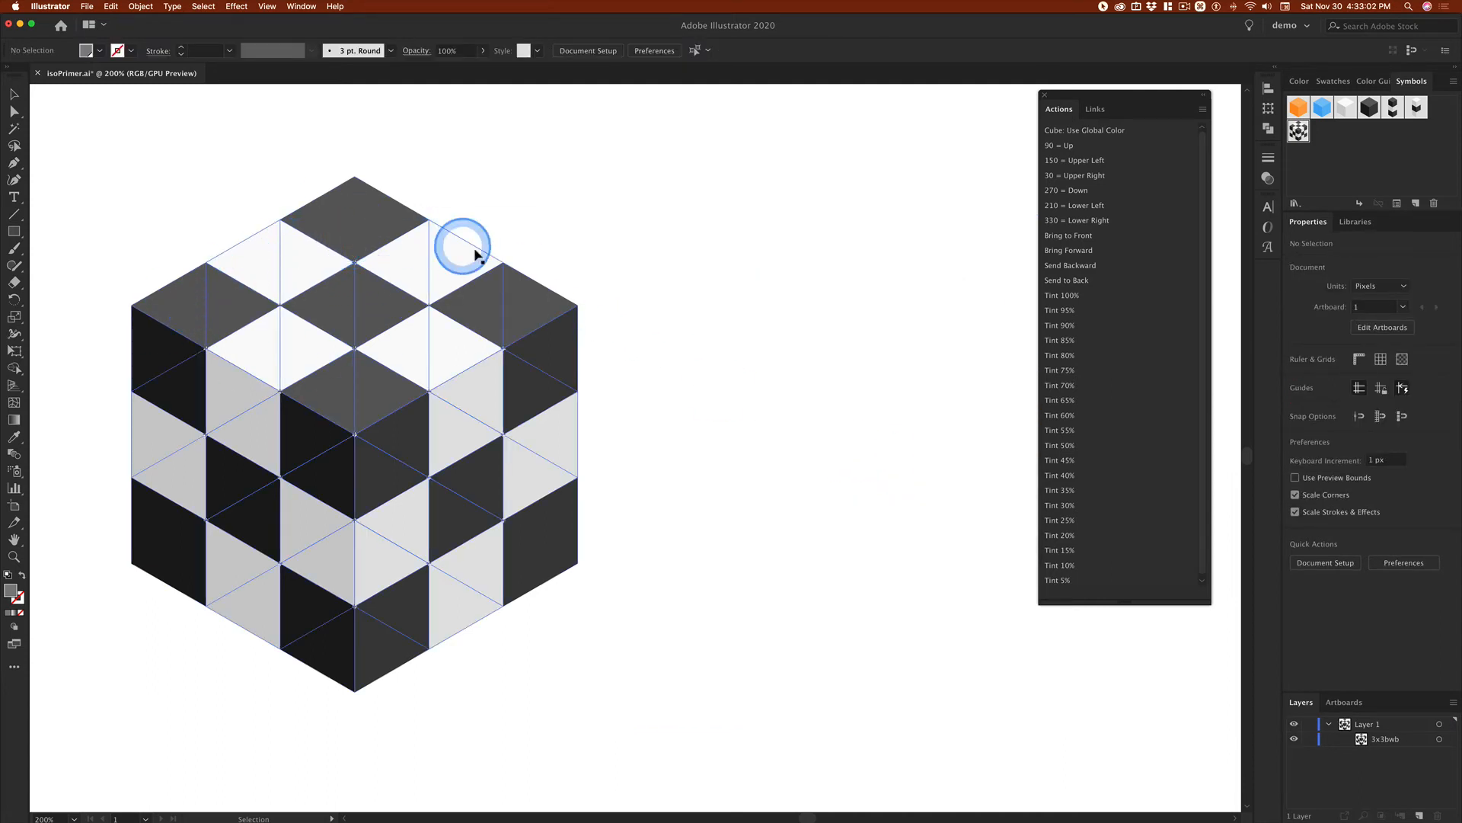
Step: Move the checkerboard cube to the middle of the canvas and break its link to the 3x3bwb symbol
{"action": "left_click_drag", "start_coordinate": [359, 228], "coordinate": [626, 248]}
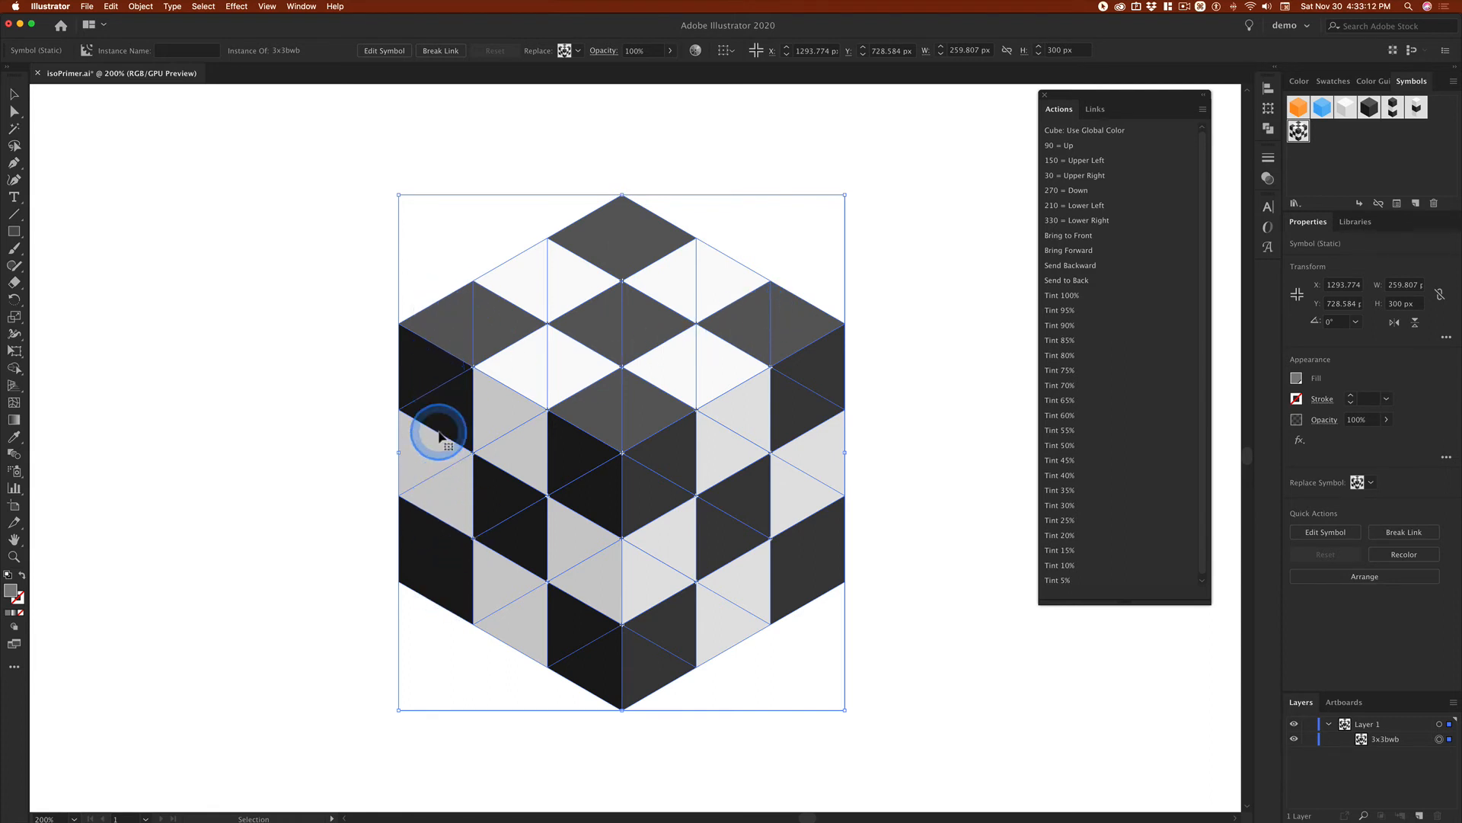
{"action": "left_click", "coordinate": [434, 53]}
{"action": "left_click", "coordinate": [203, 272]}
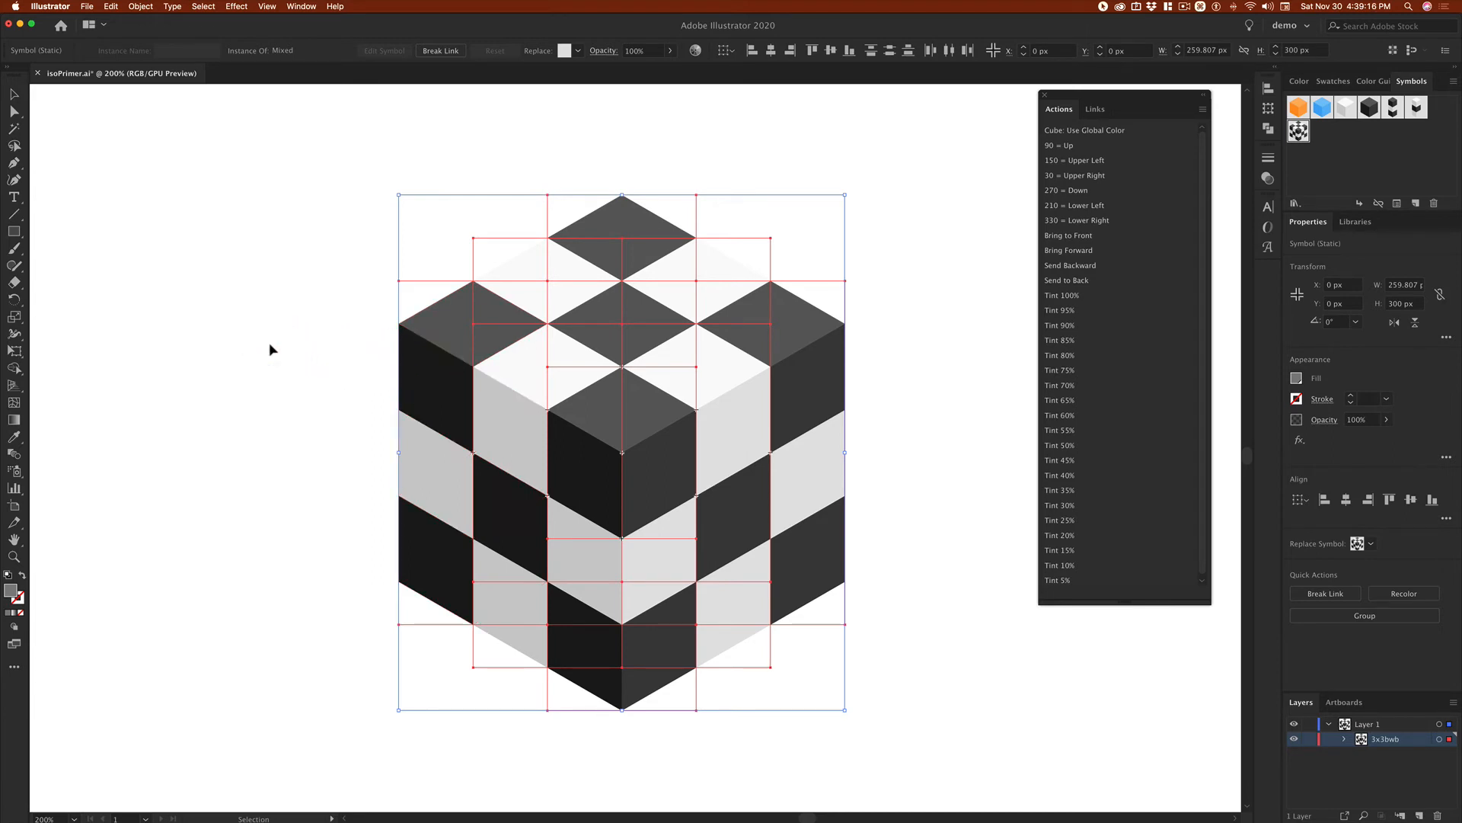
{"action": "left_click", "coordinate": [271, 349]}
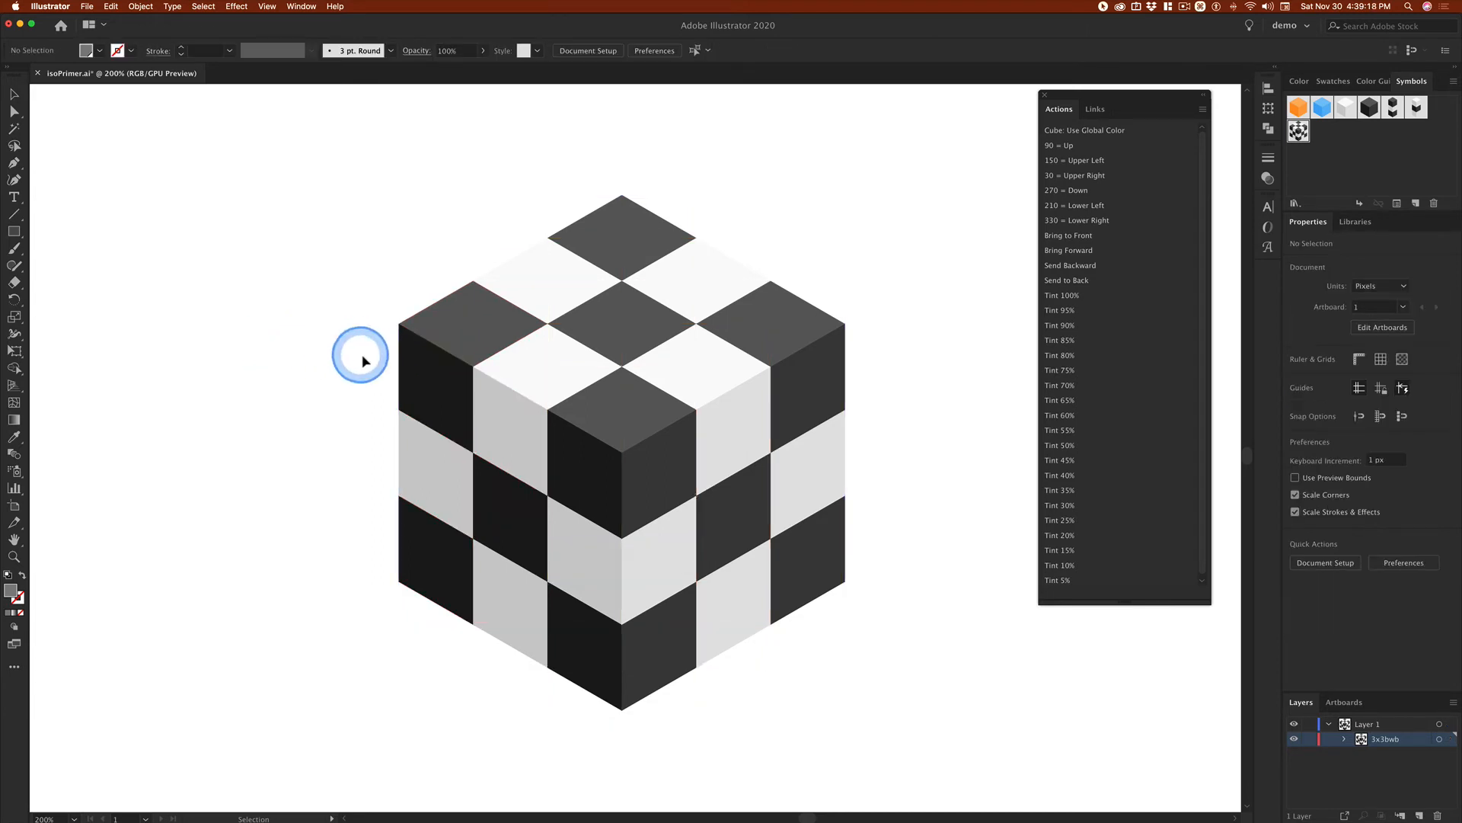
Step: Try to ungroup all nine columns of the checkerboard cube
{"action": "left_click", "coordinate": [419, 358]}
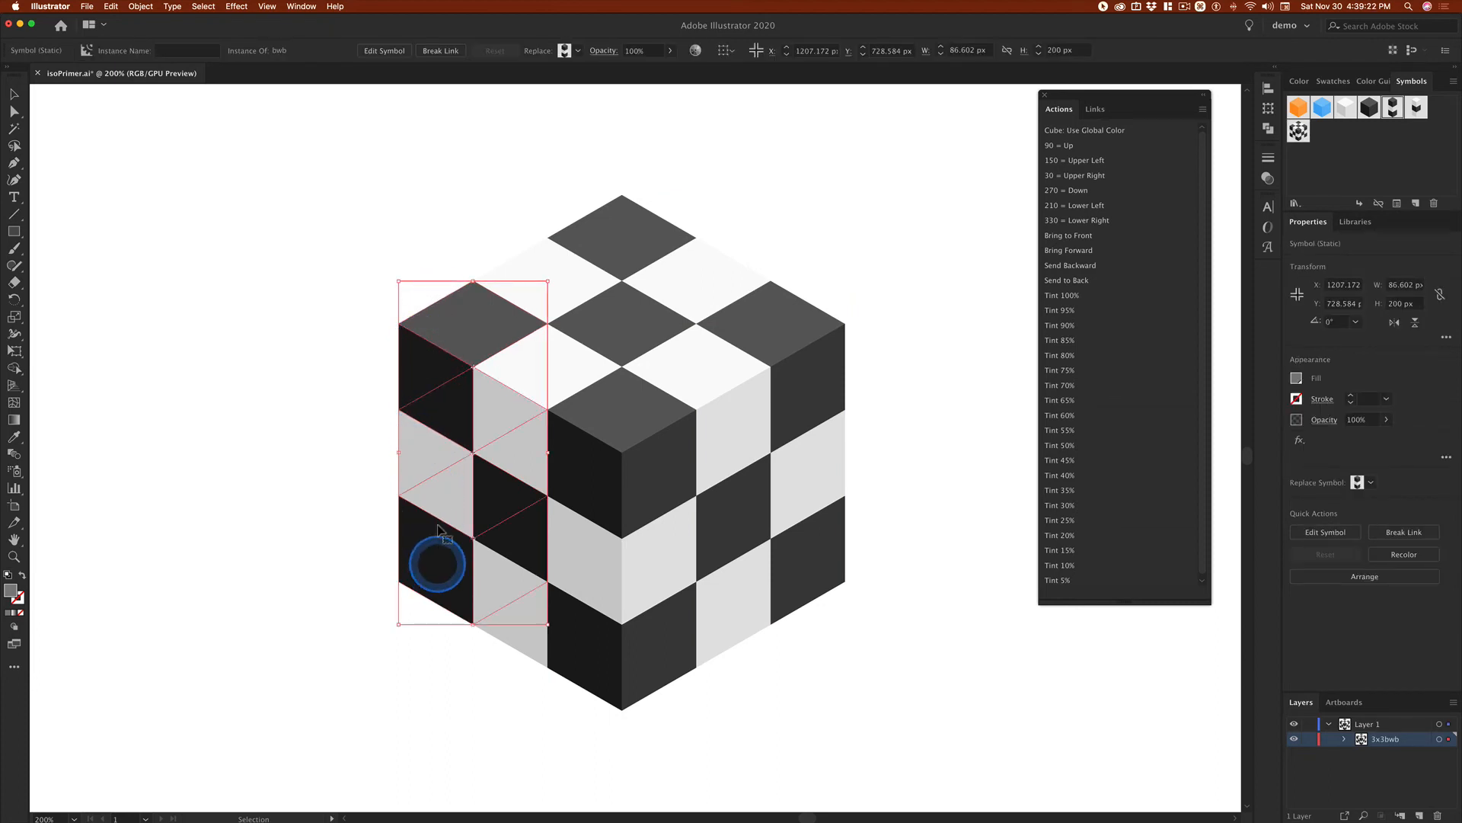
{"action": "left_click", "coordinate": [444, 66]}
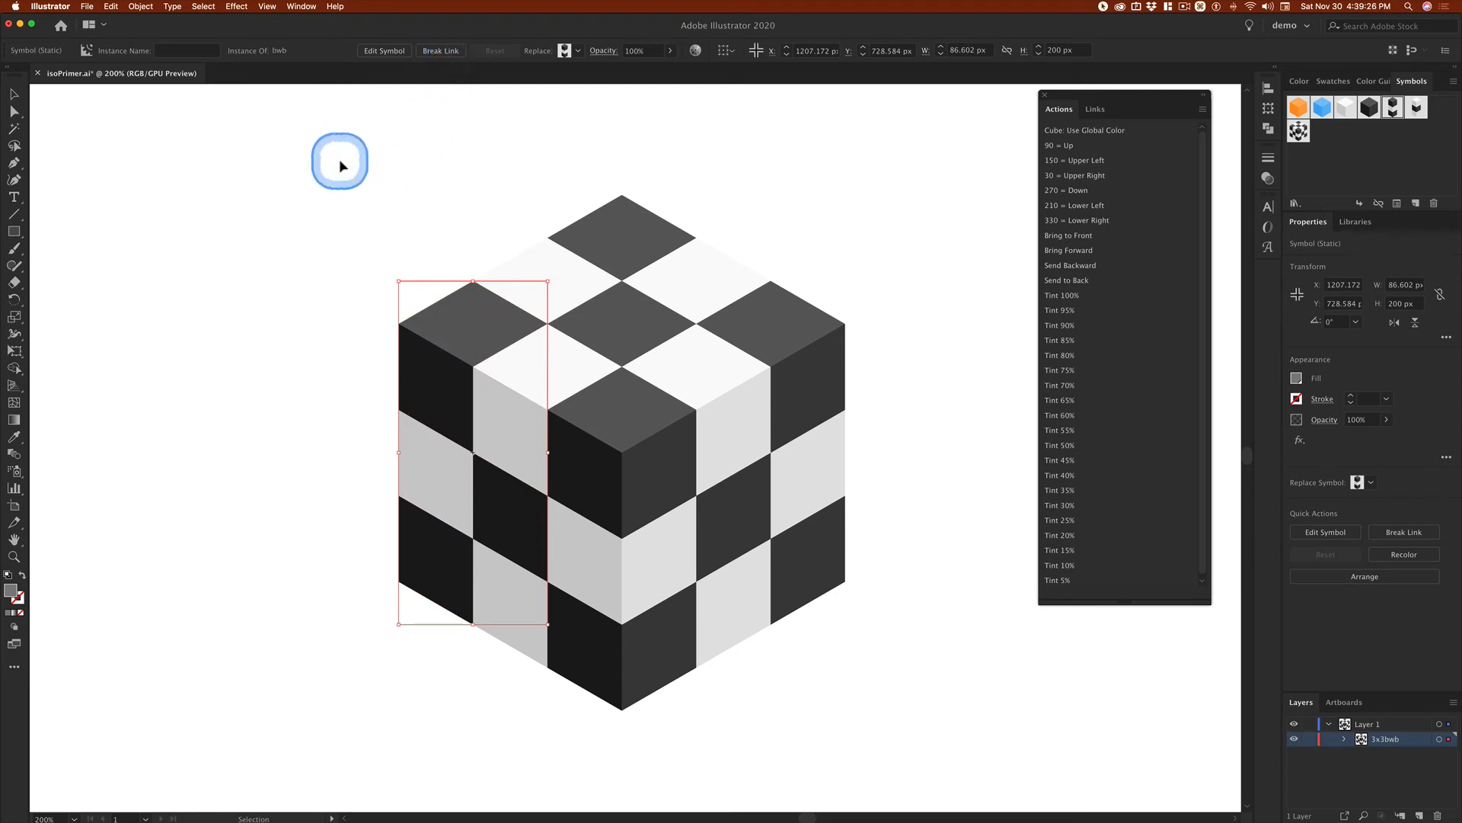
{"action": "left_click_drag", "start_coordinate": [334, 146], "coordinate": [944, 711]}
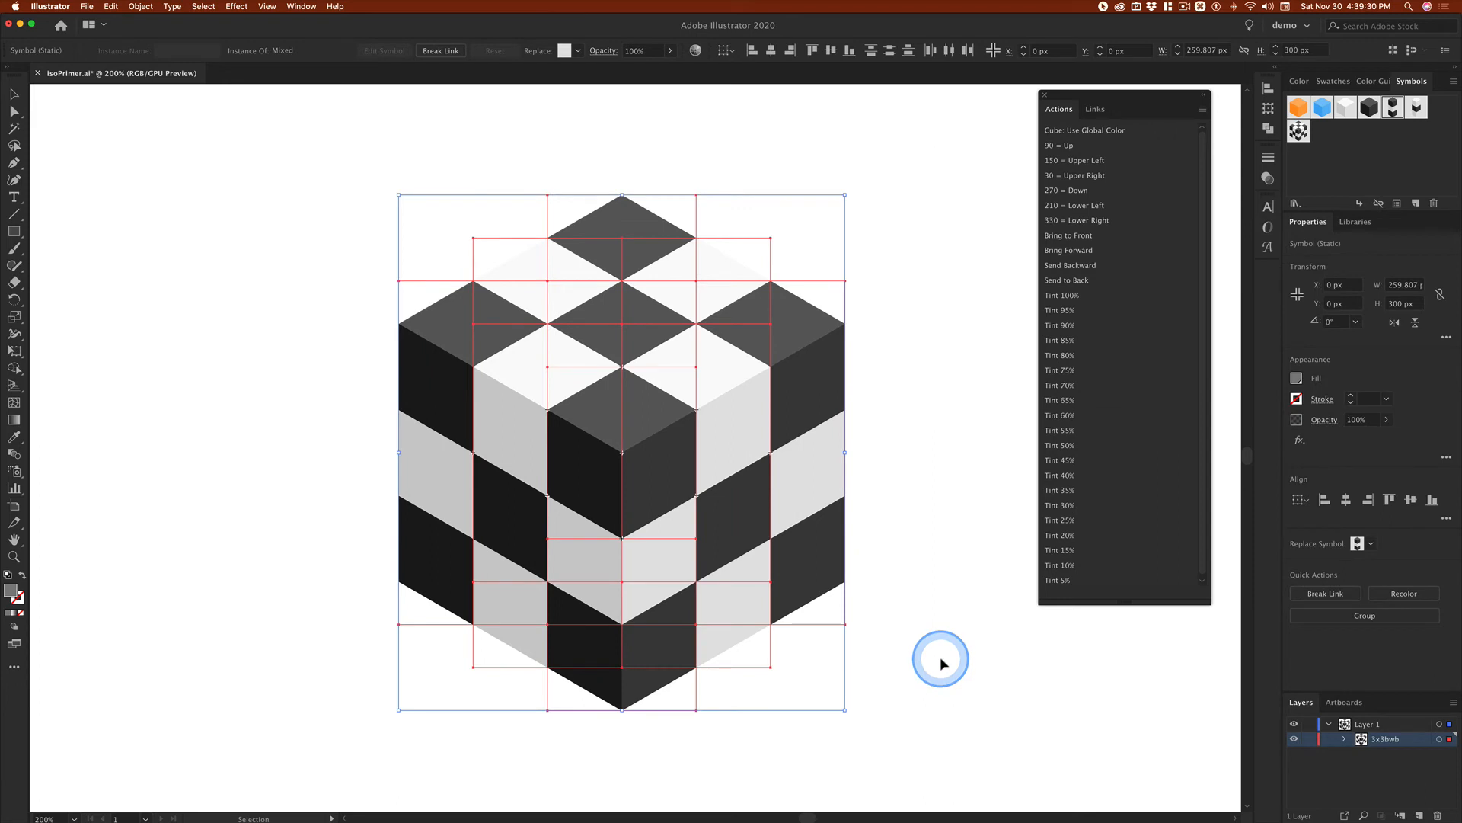
{"action": "key", "text": "super+shift+g"}
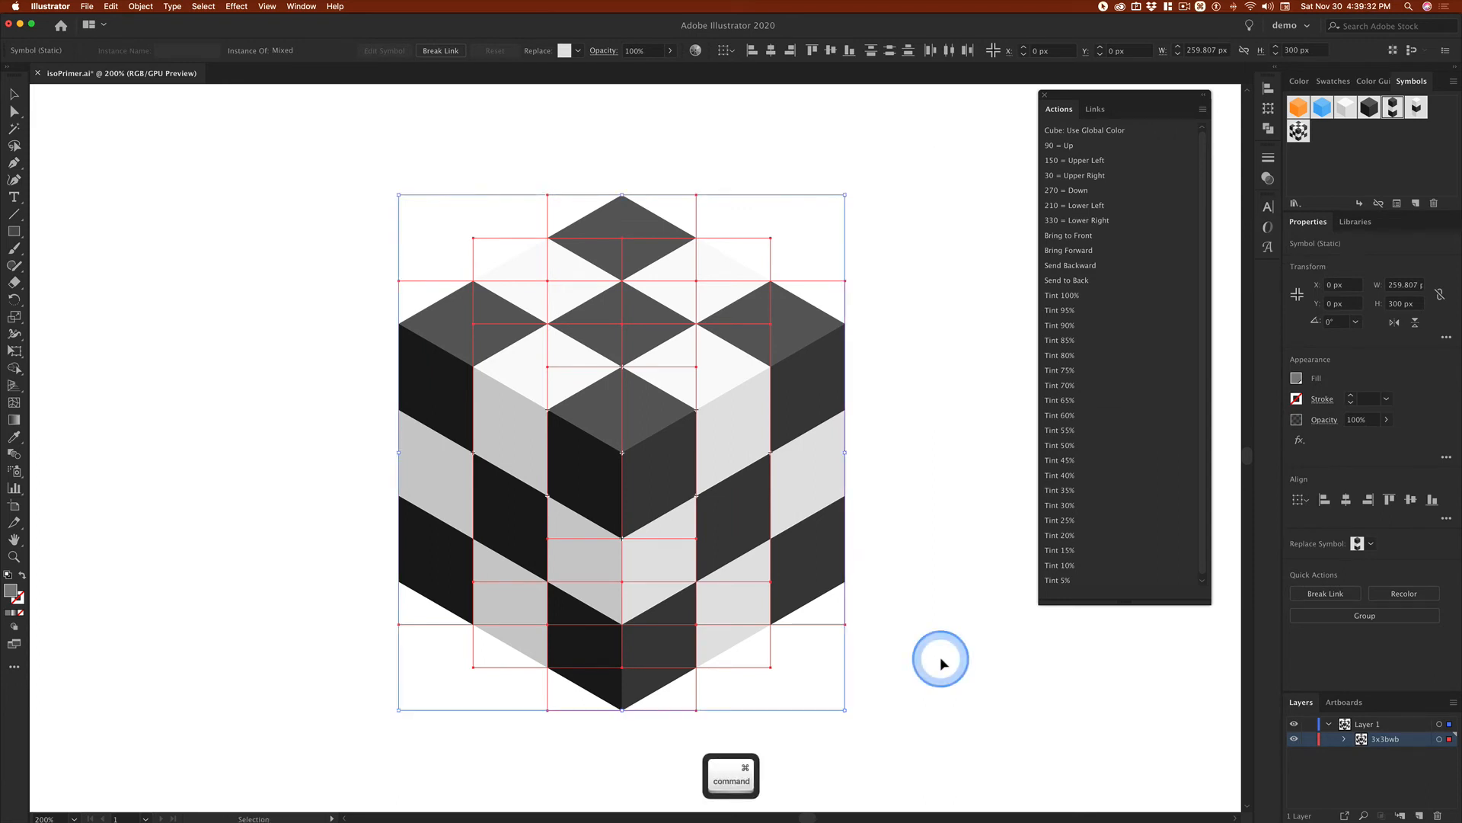
{"action": "left_click", "coordinate": [941, 662], "text": "super"}
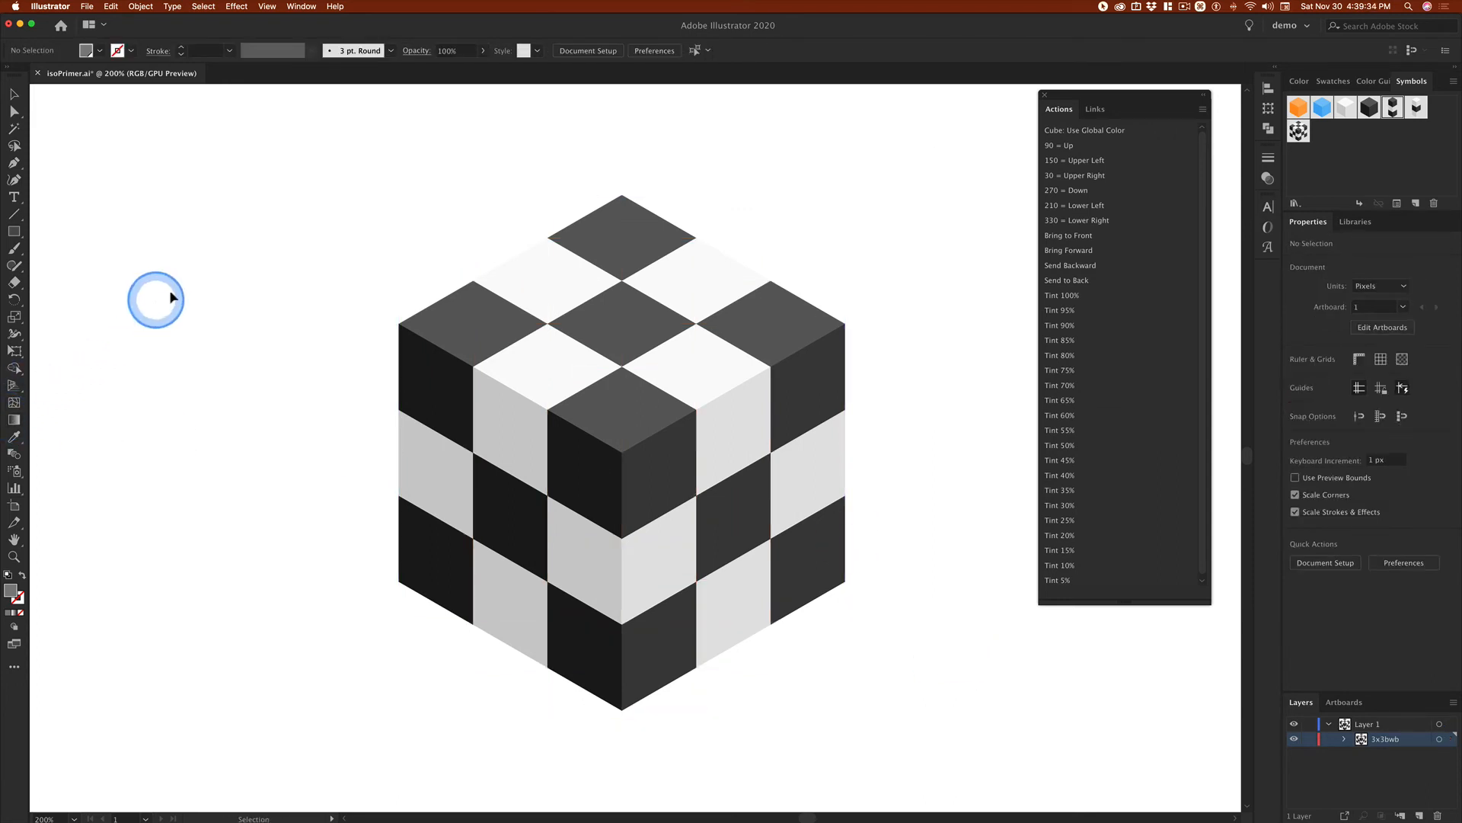
Step: Break the symbol links of all nine columns of the checkerboard cube at once
{"action": "left_click", "coordinate": [427, 326]}
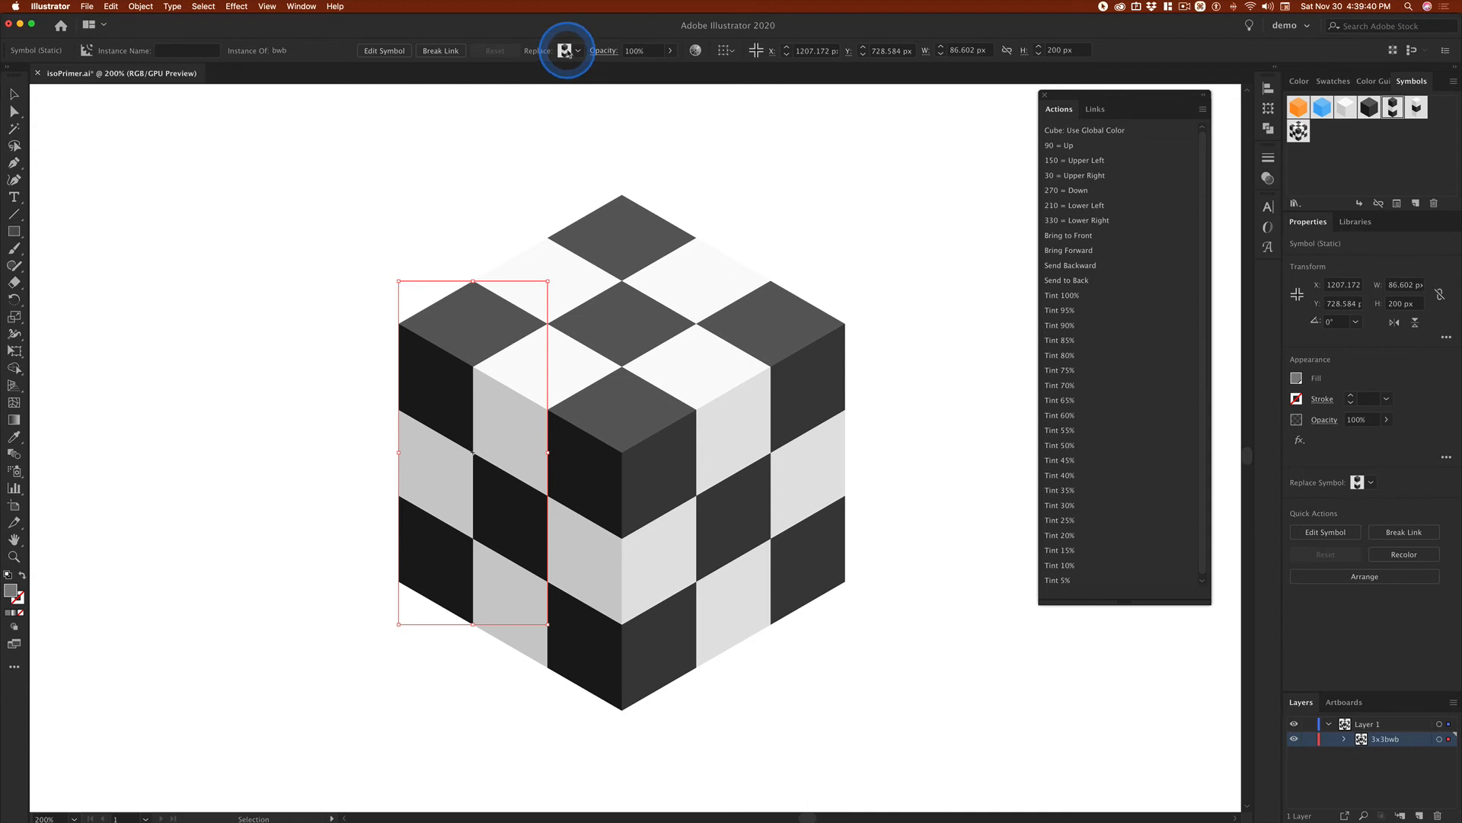
{"action": "left_click_drag", "start_coordinate": [316, 144], "coordinate": [940, 689]}
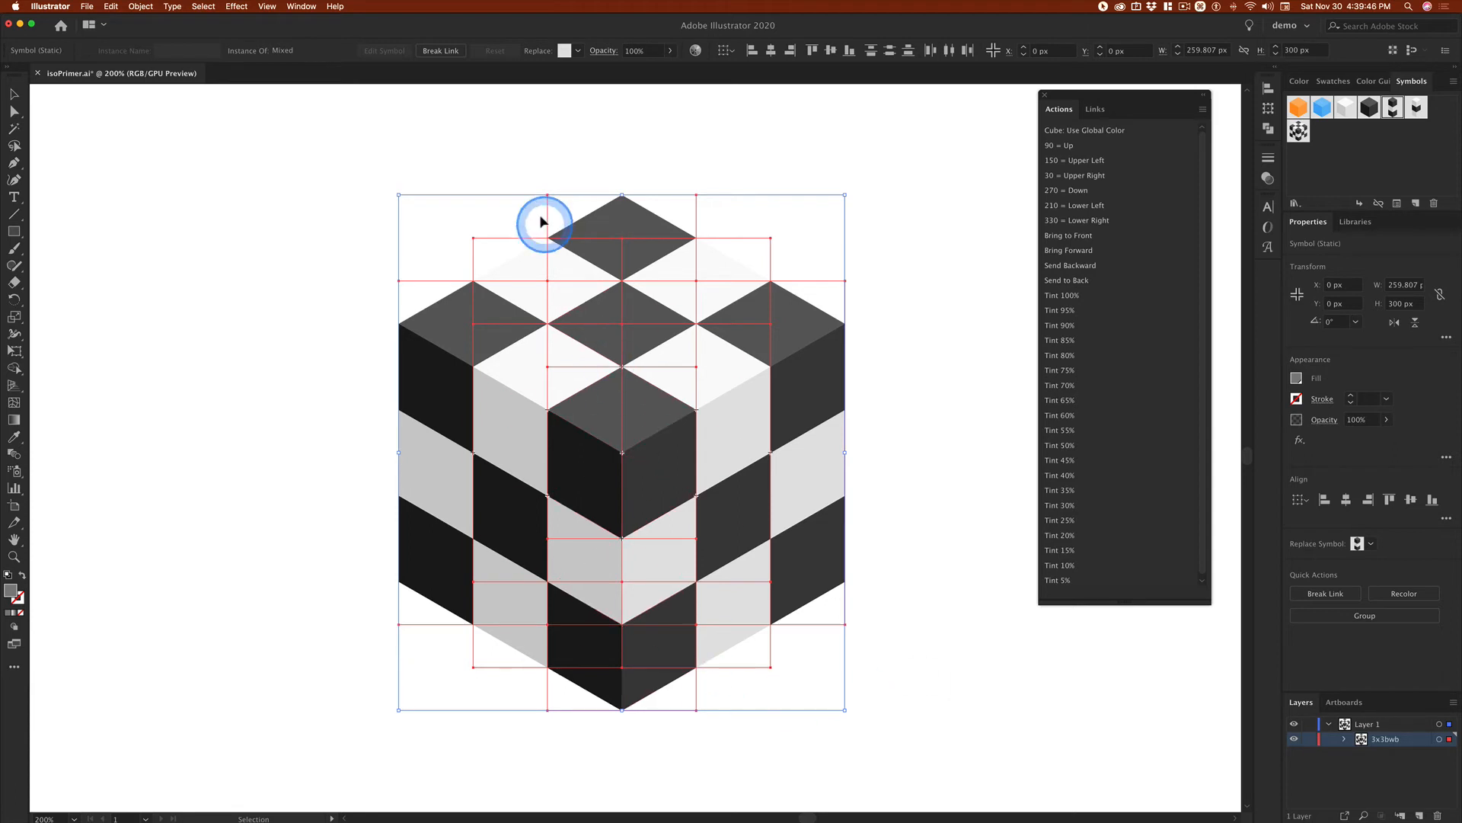
{"action": "left_click", "coordinate": [441, 51]}
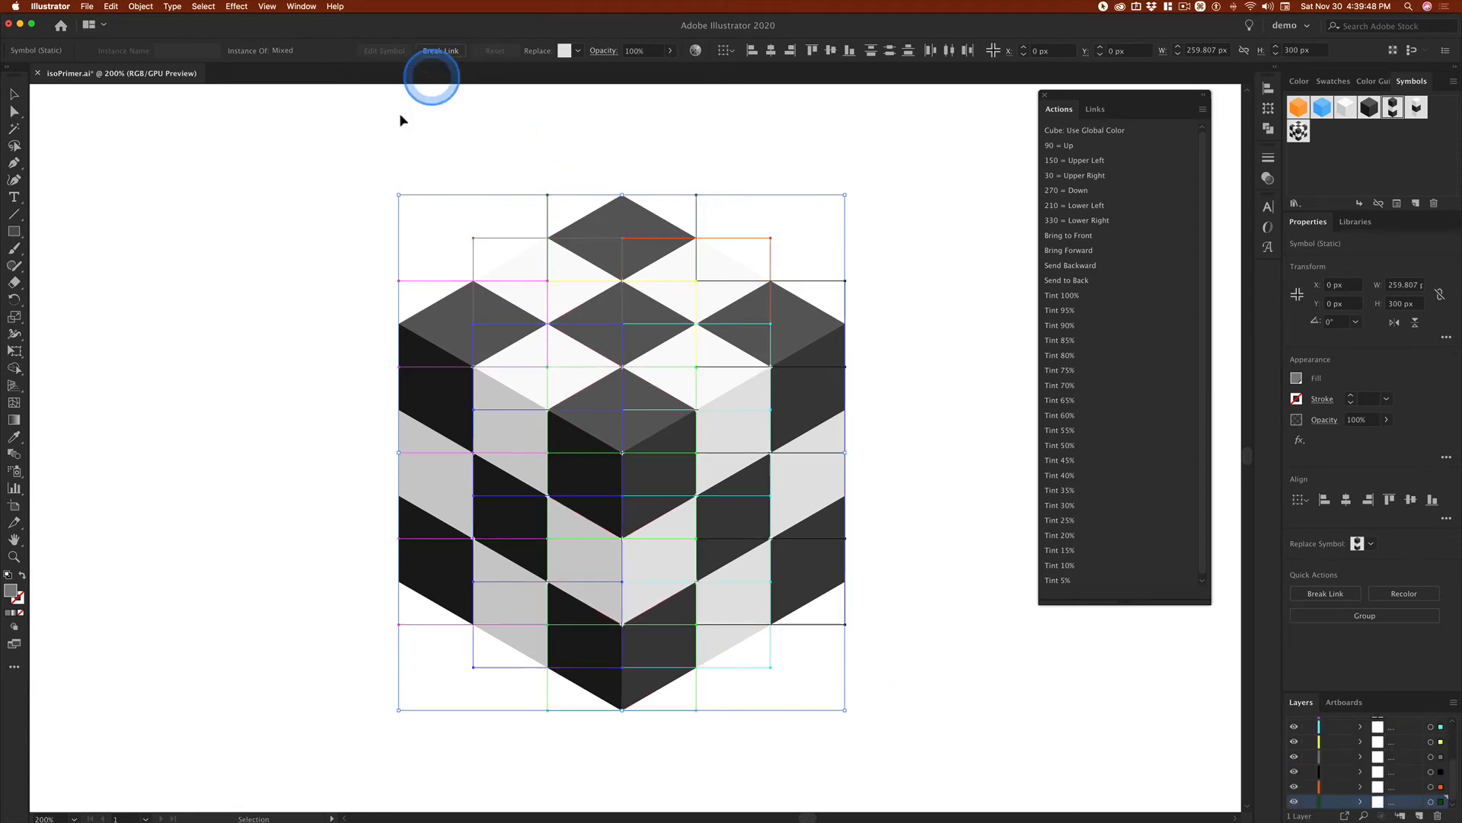
{"action": "left_click", "coordinate": [254, 221]}
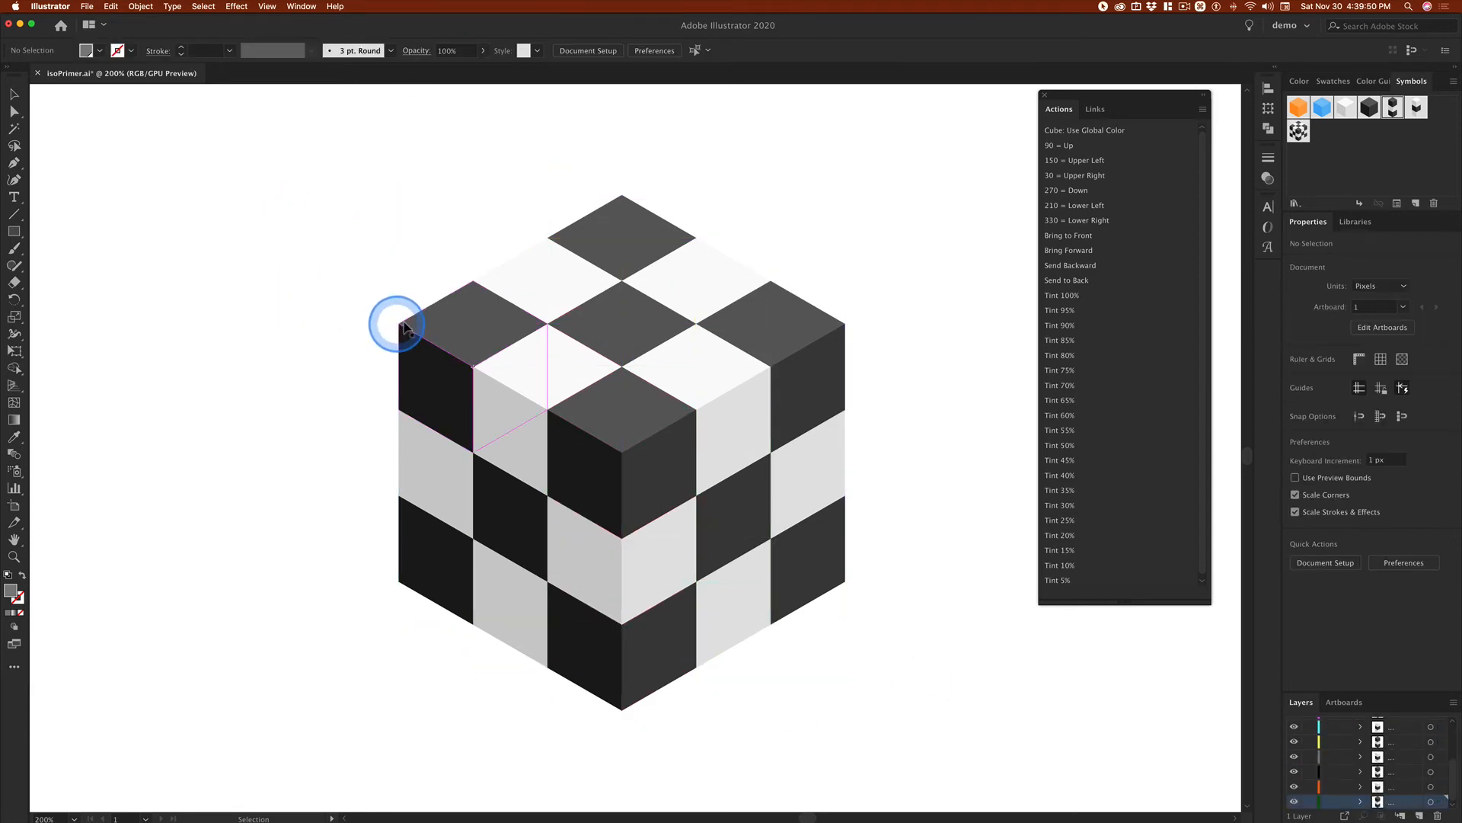
Step: Ungroup the columns of the whole cube and select the single black cube atop the left corner column
{"action": "left_click", "coordinate": [433, 330]}
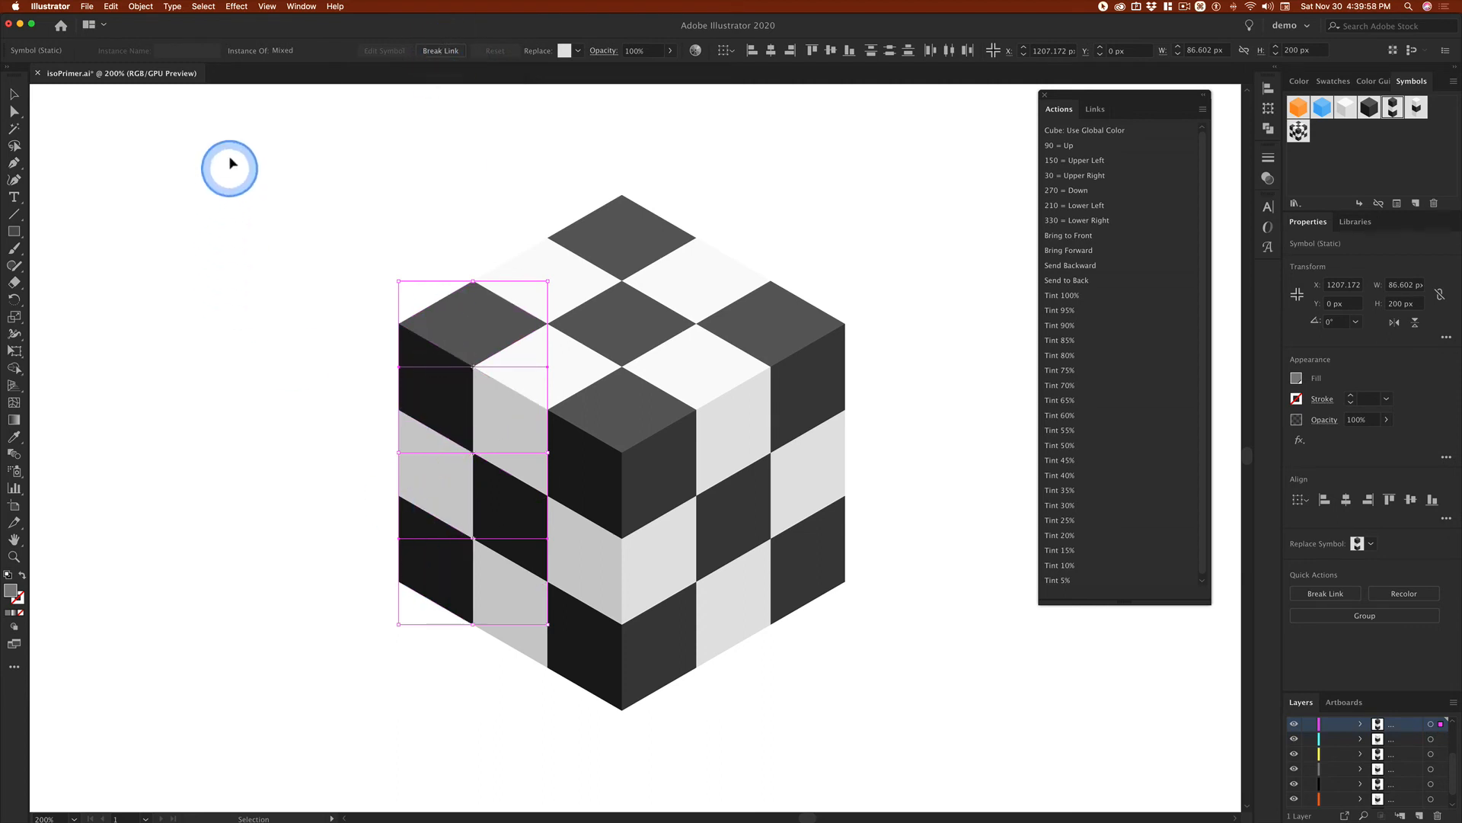
{"action": "left_click_drag", "start_coordinate": [666, 263], "coordinate": [908, 682]}
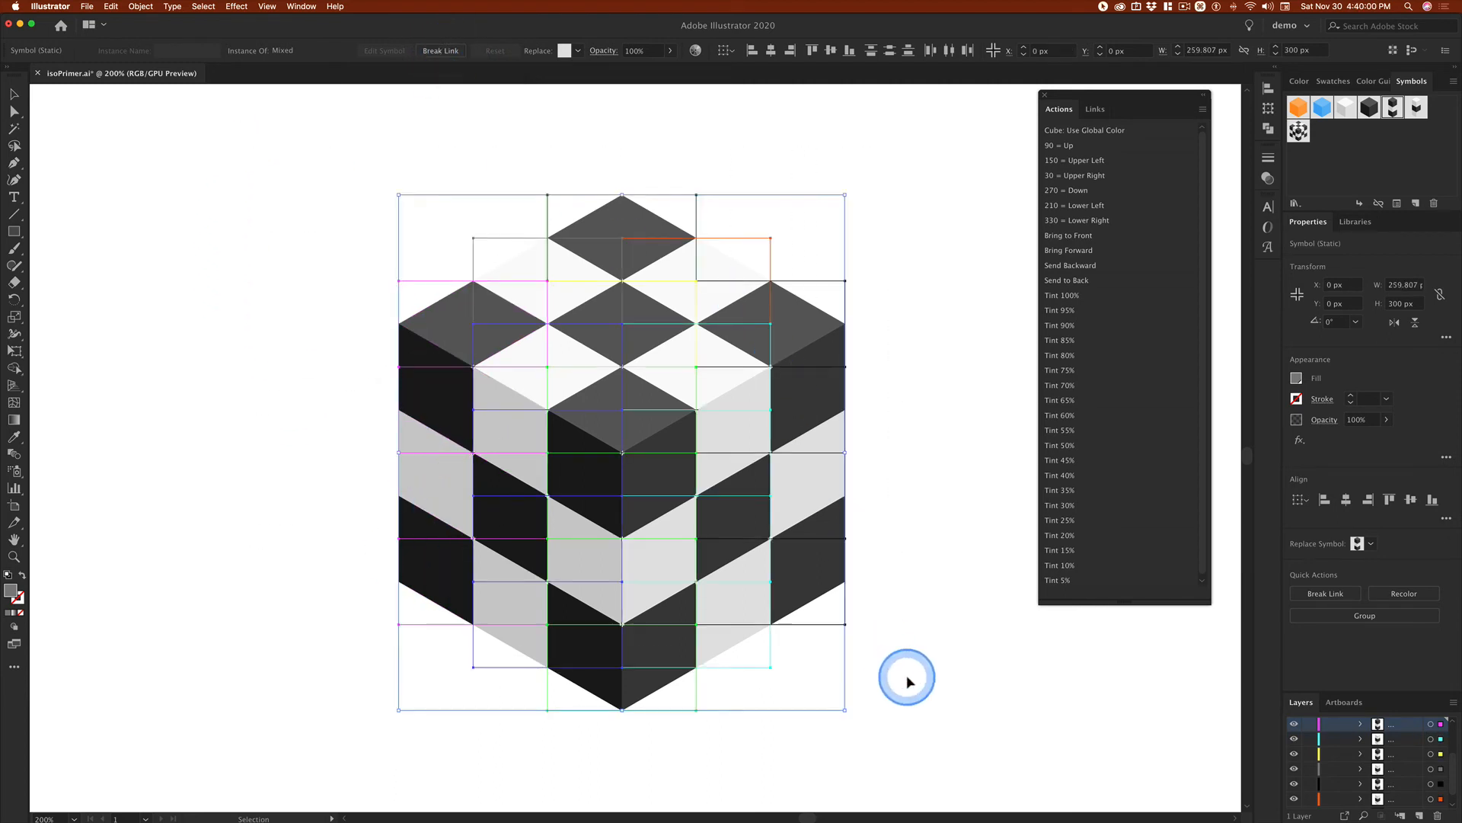
{"action": "key", "text": "shift+super+g"}
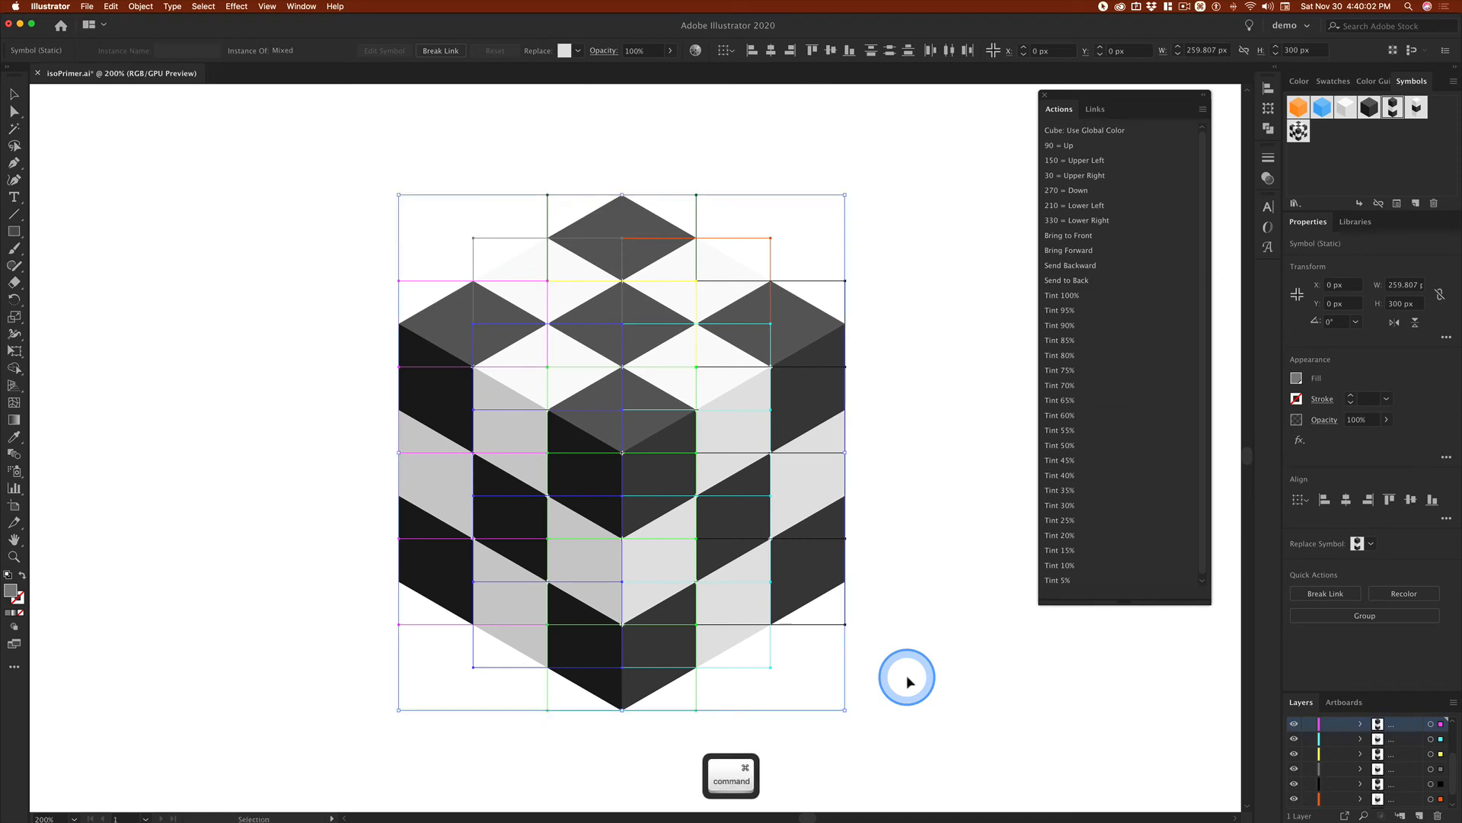
{"action": "left_click", "coordinate": [229, 365]}
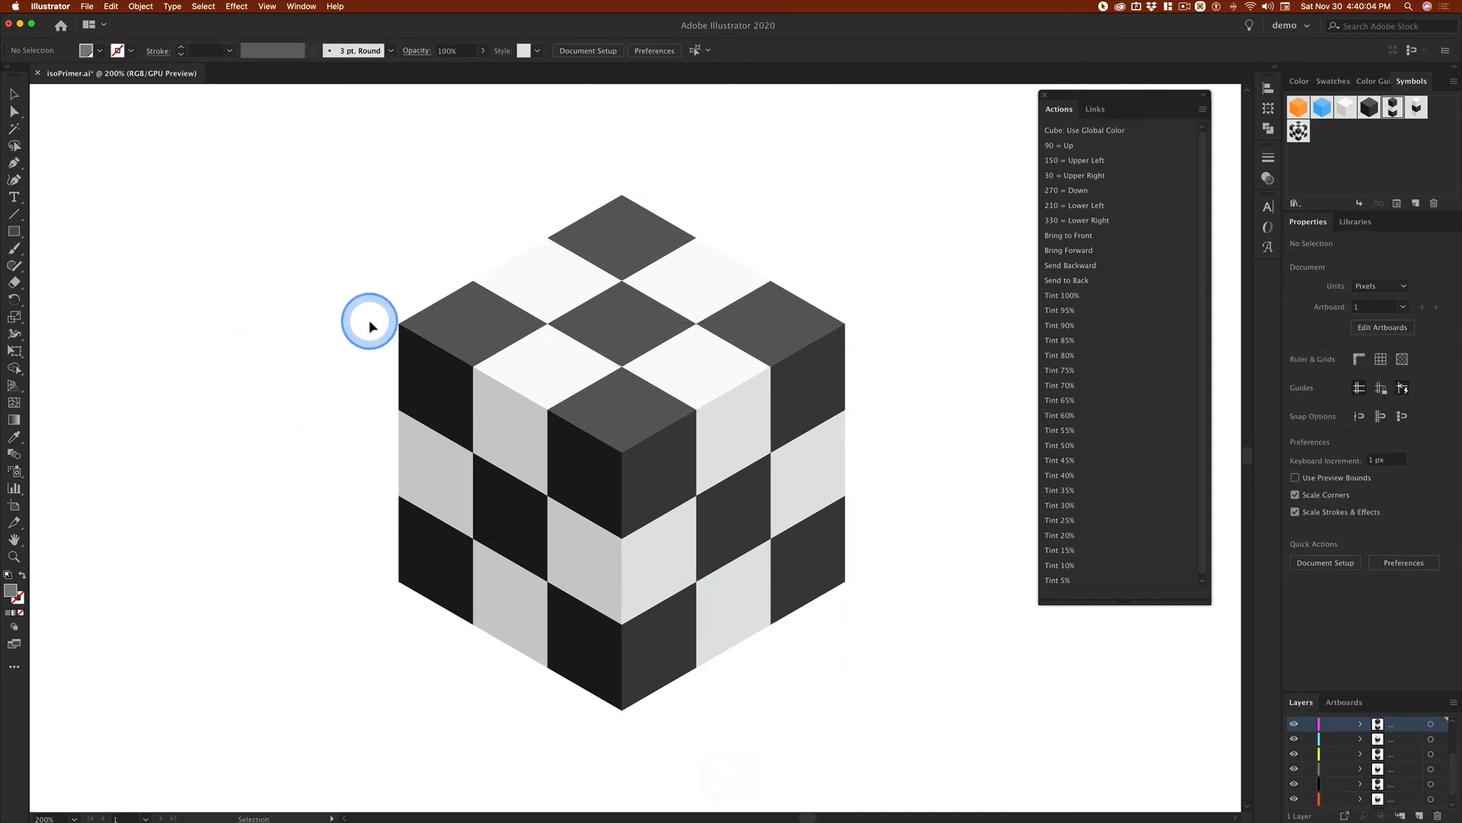
{"action": "left_click", "coordinate": [424, 346]}
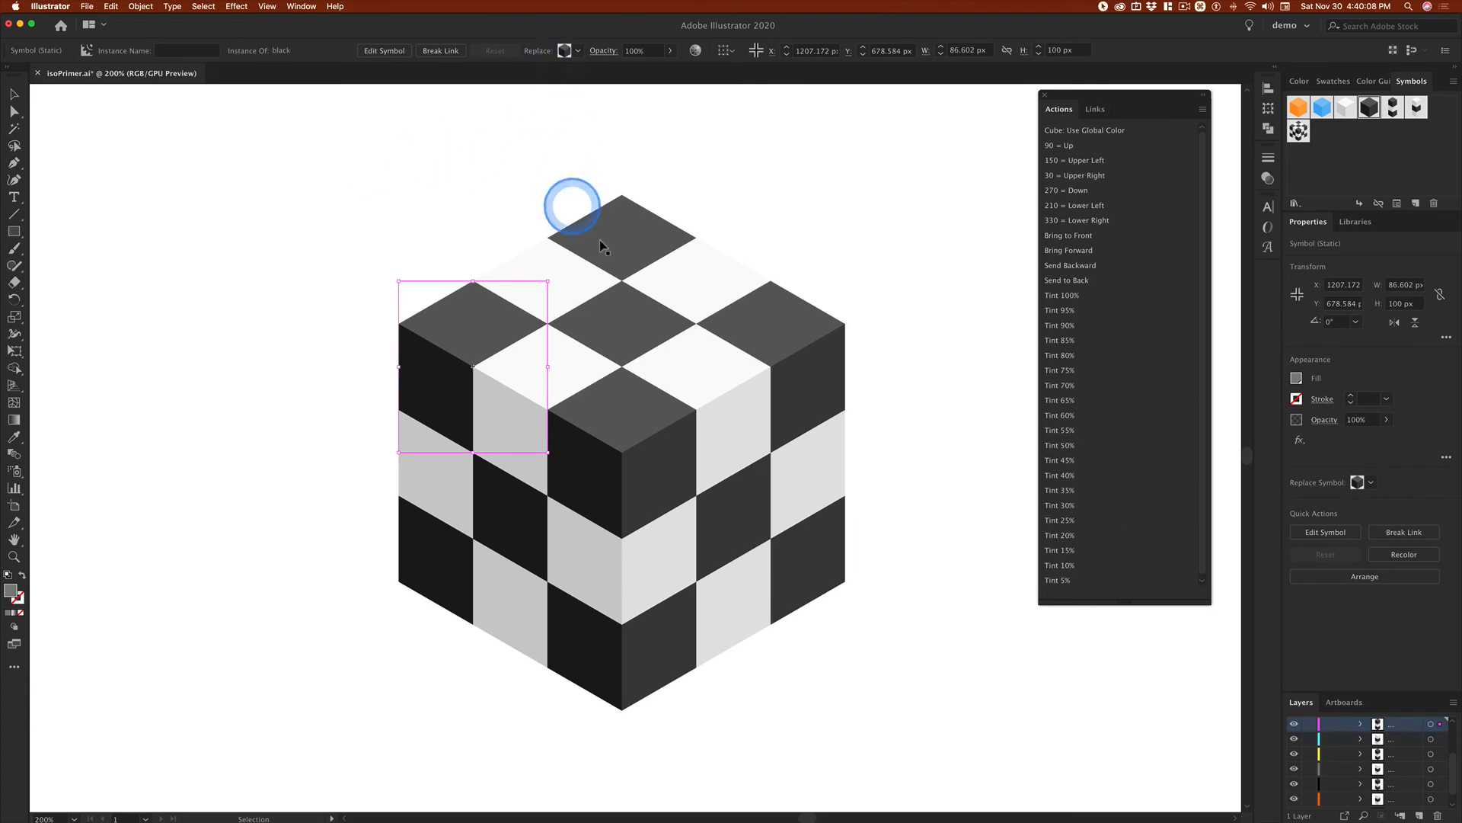
Step: Ungroup the middle column of the front-right face and select its black middle and white bottom cubes individually
{"action": "left_click", "coordinate": [723, 375]}
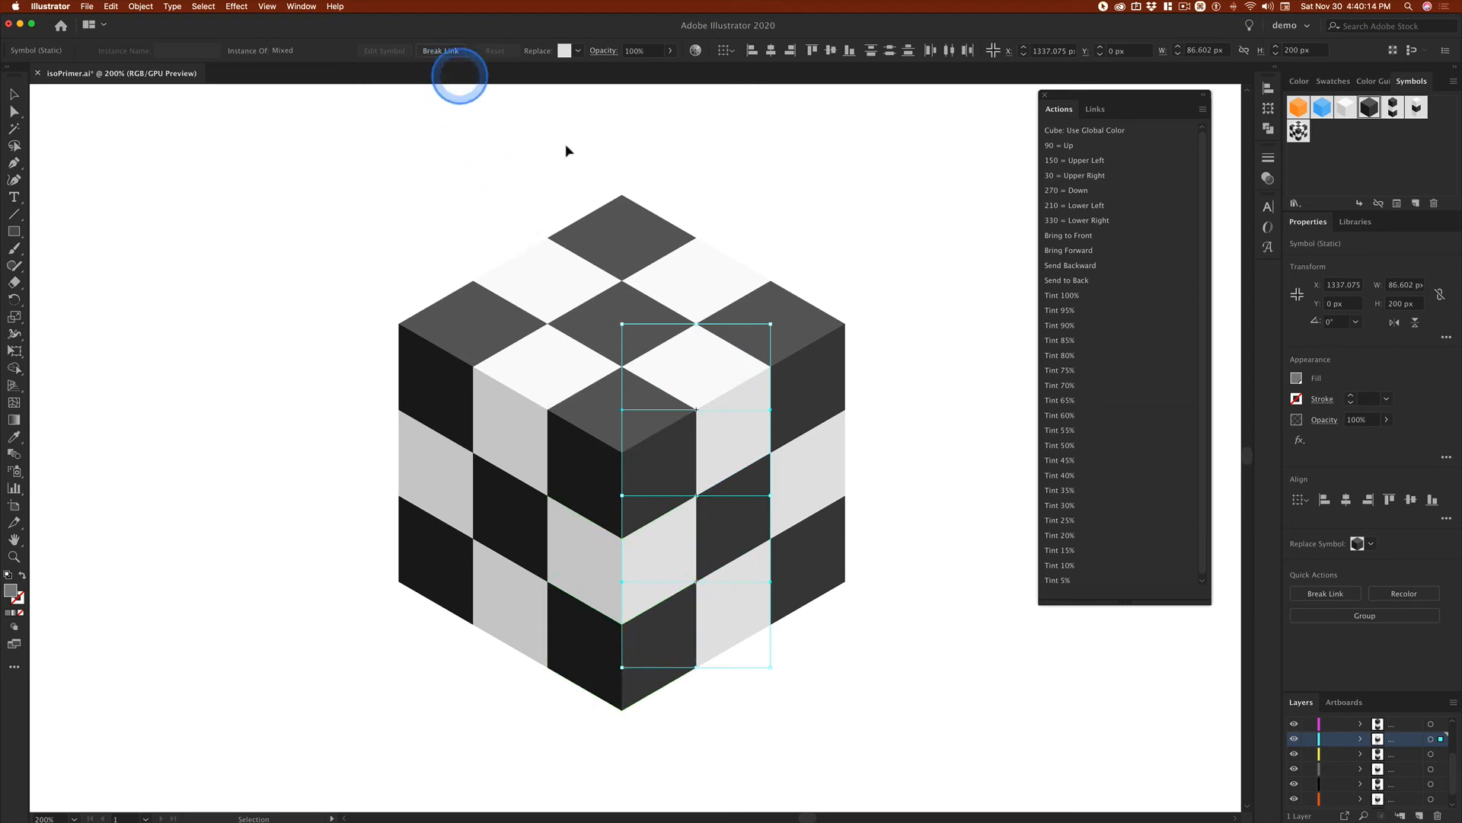
{"action": "left_click", "coordinate": [928, 386]}
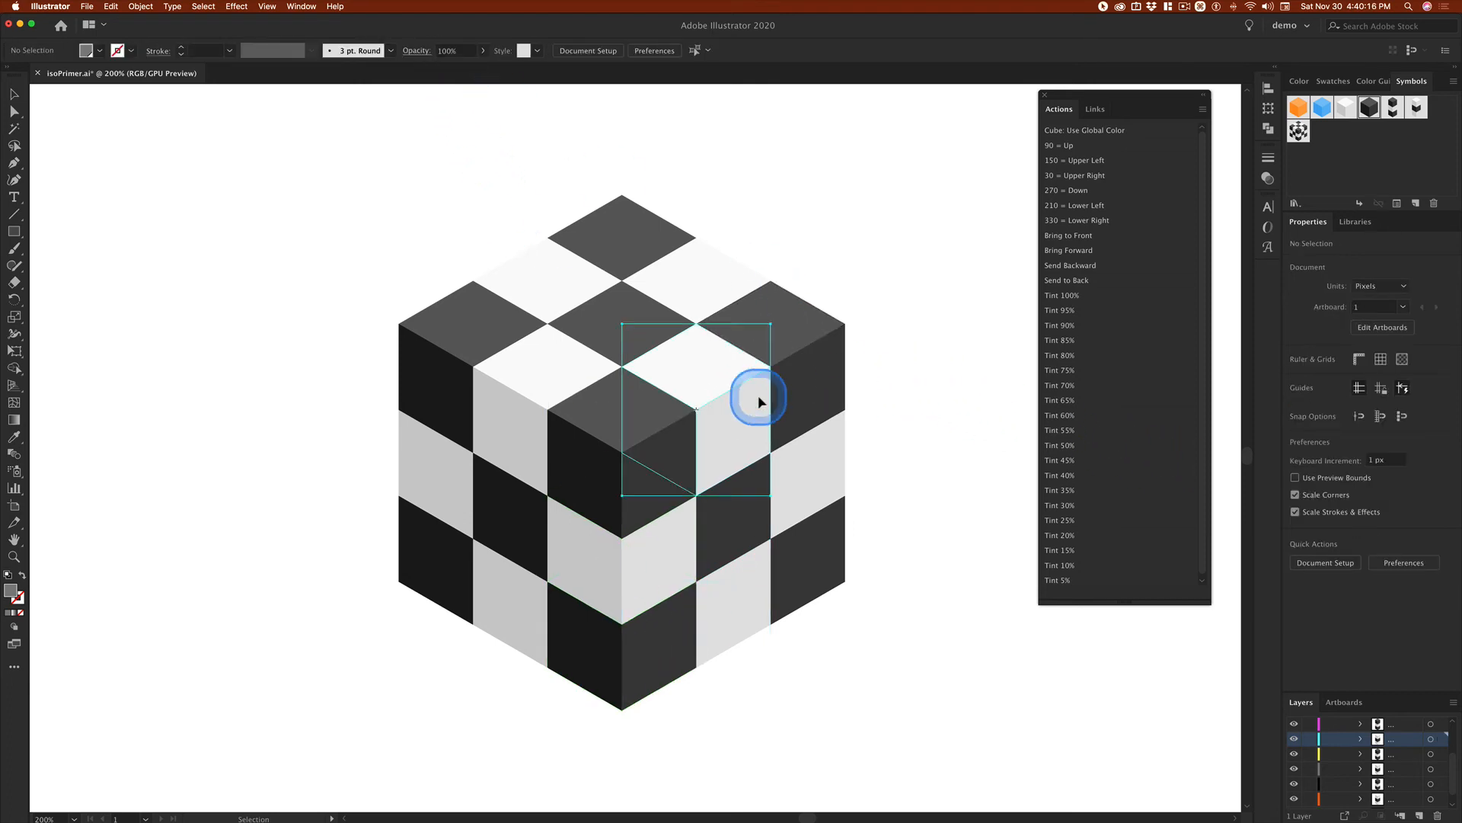
{"action": "left_click", "coordinate": [760, 402]}
{"action": "left_click", "coordinate": [737, 525]}
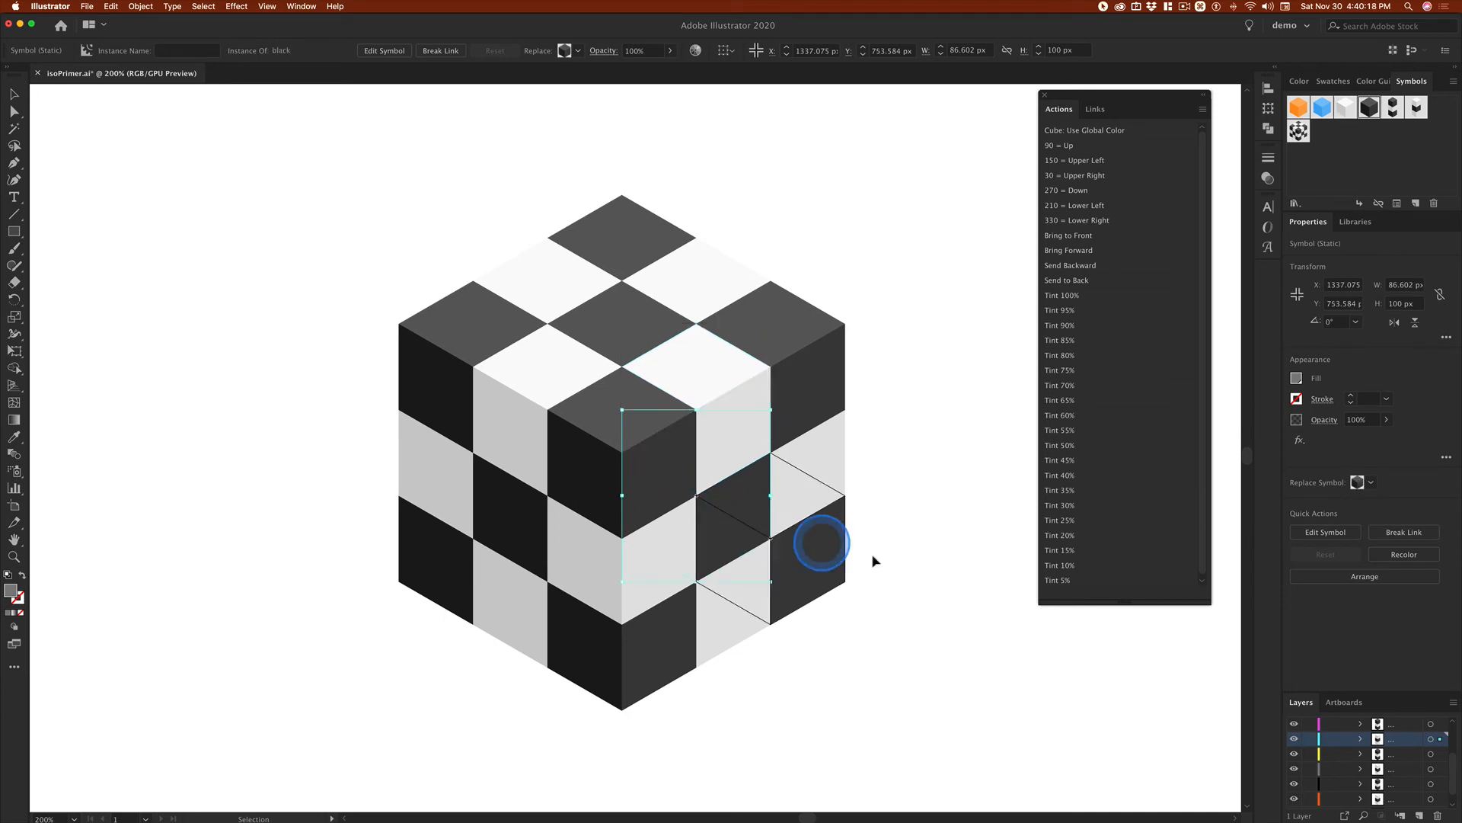
{"action": "left_click", "coordinate": [726, 605]}
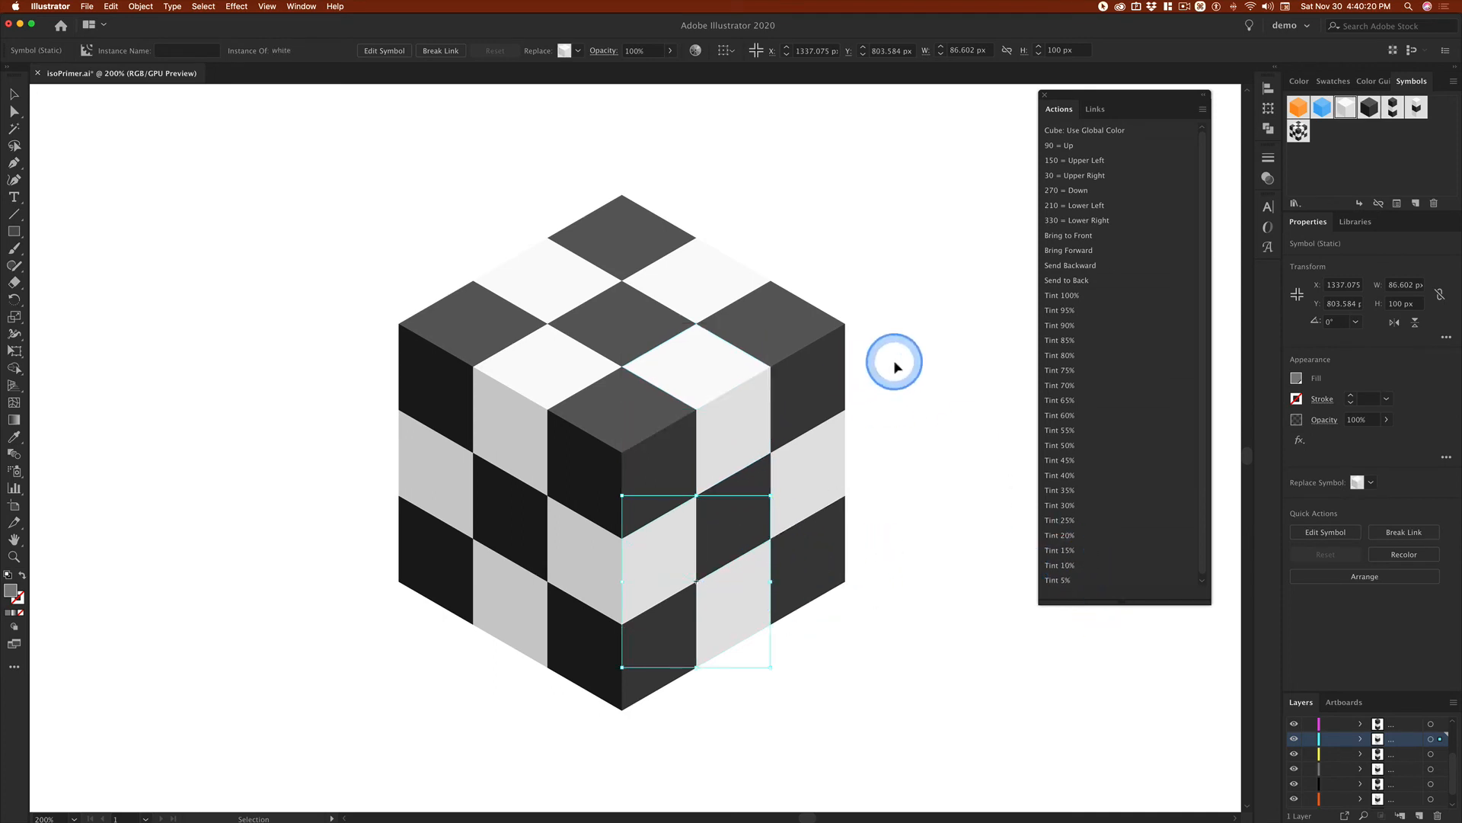
Step: Ungroup the right corner column and the middle column of the back-right edge into individual cubes
{"action": "left_click", "coordinate": [814, 345]}
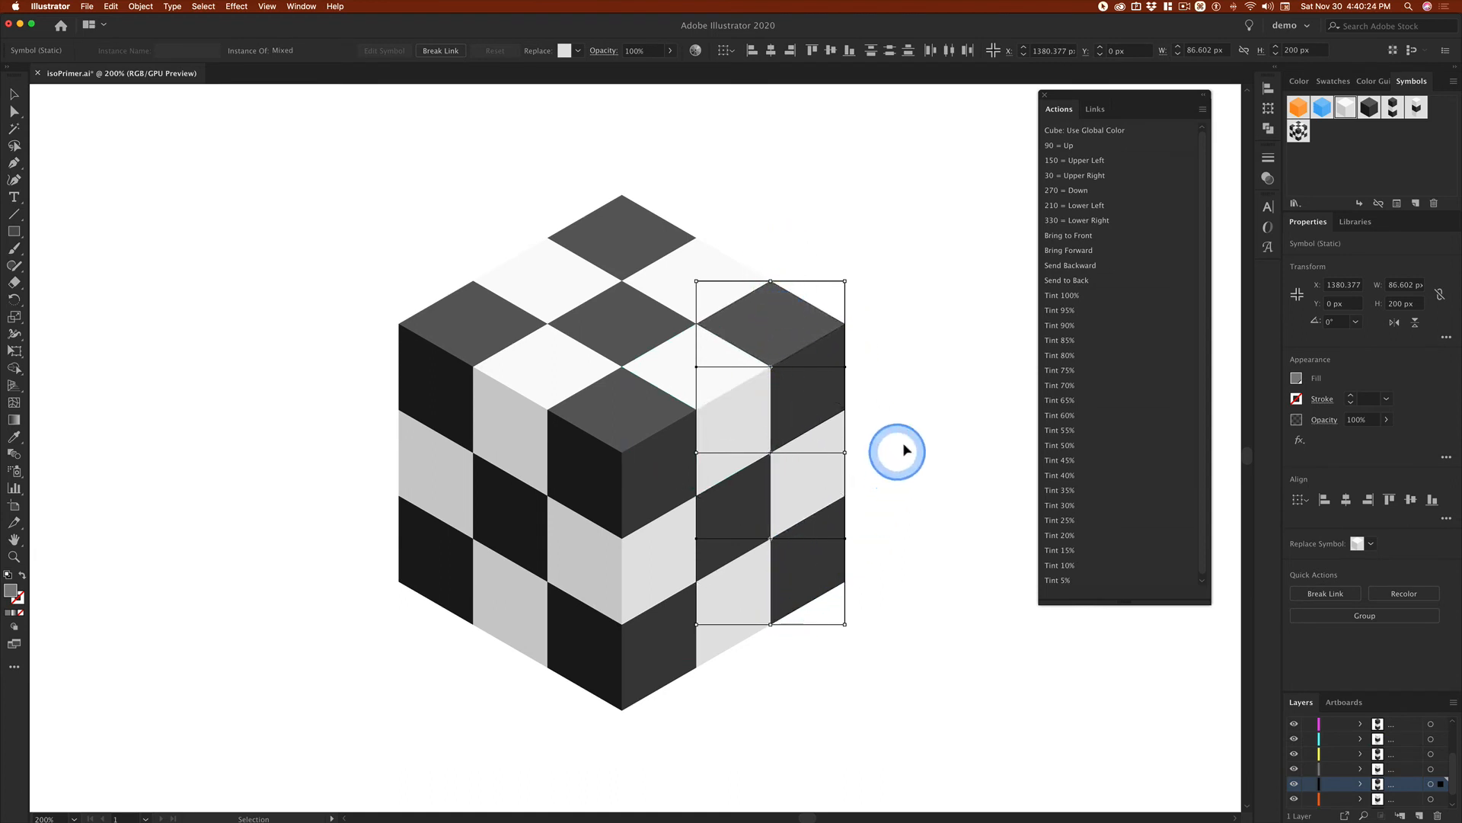
{"action": "left_click", "coordinate": [931, 409]}
{"action": "left_click", "coordinate": [826, 373]}
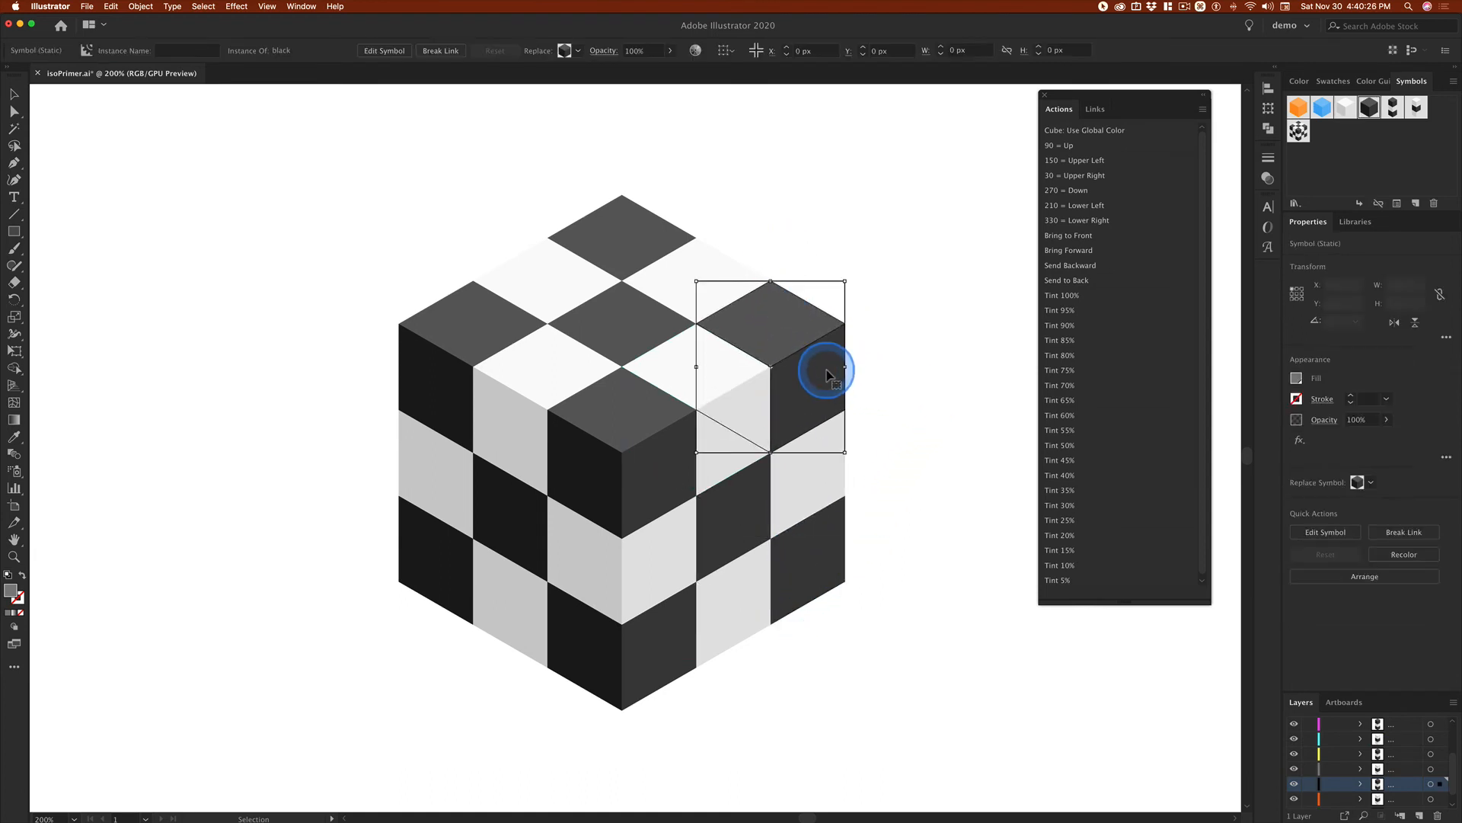
{"action": "left_click", "coordinate": [906, 350]}
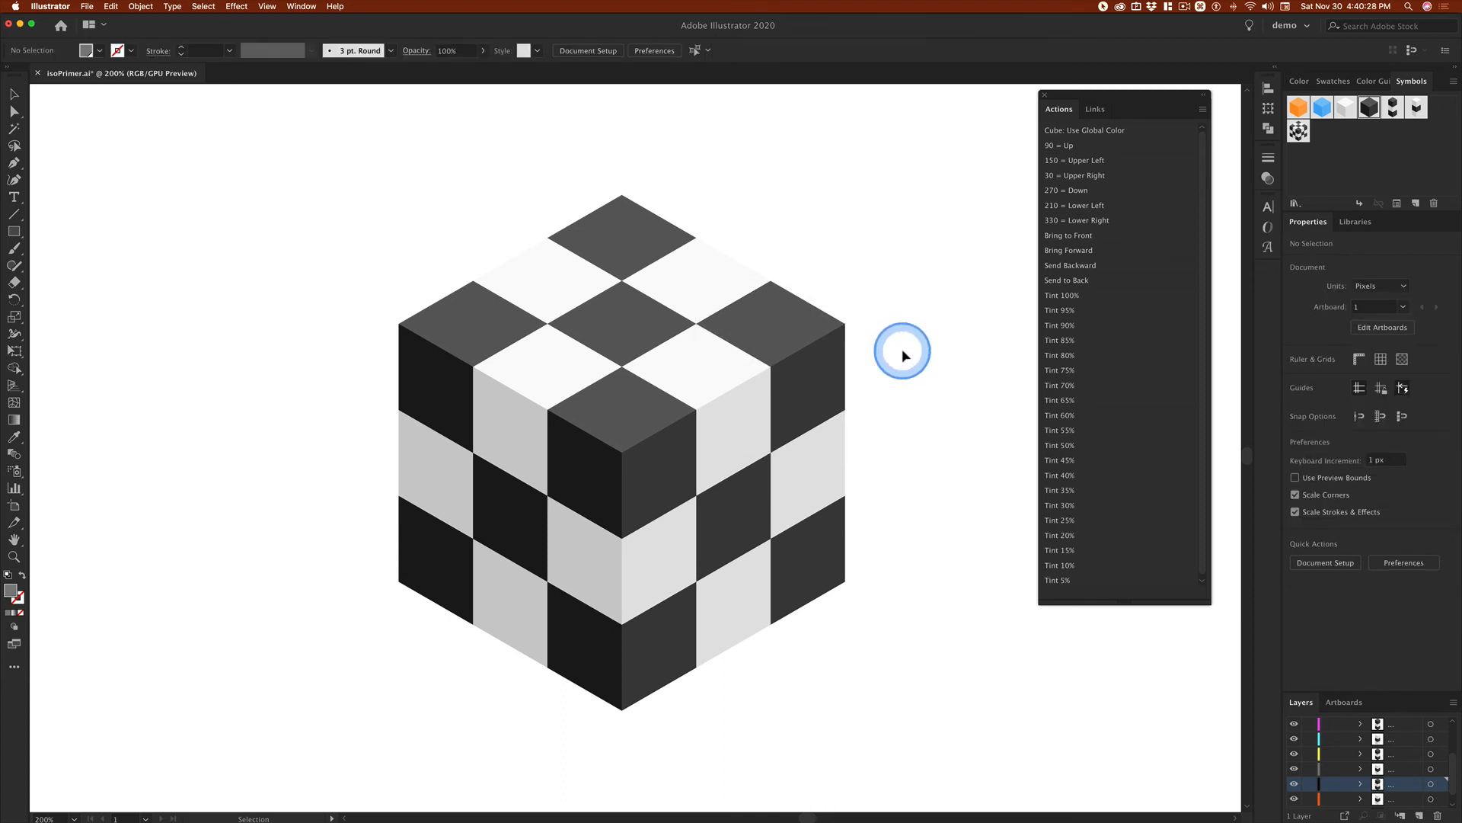
{"action": "left_click", "coordinate": [707, 264]}
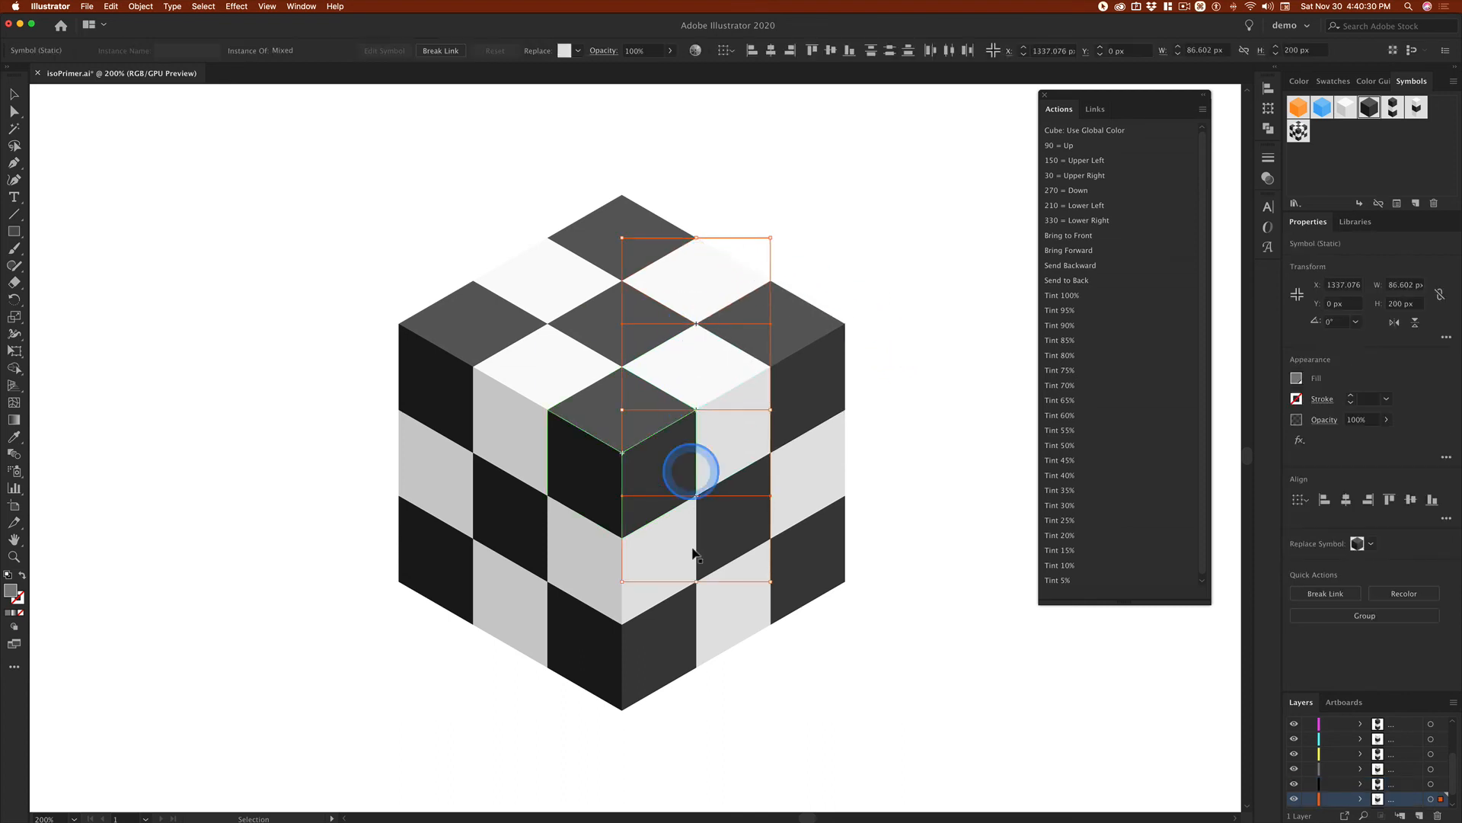
{"action": "left_click", "coordinate": [800, 247]}
{"action": "left_click", "coordinate": [719, 259]}
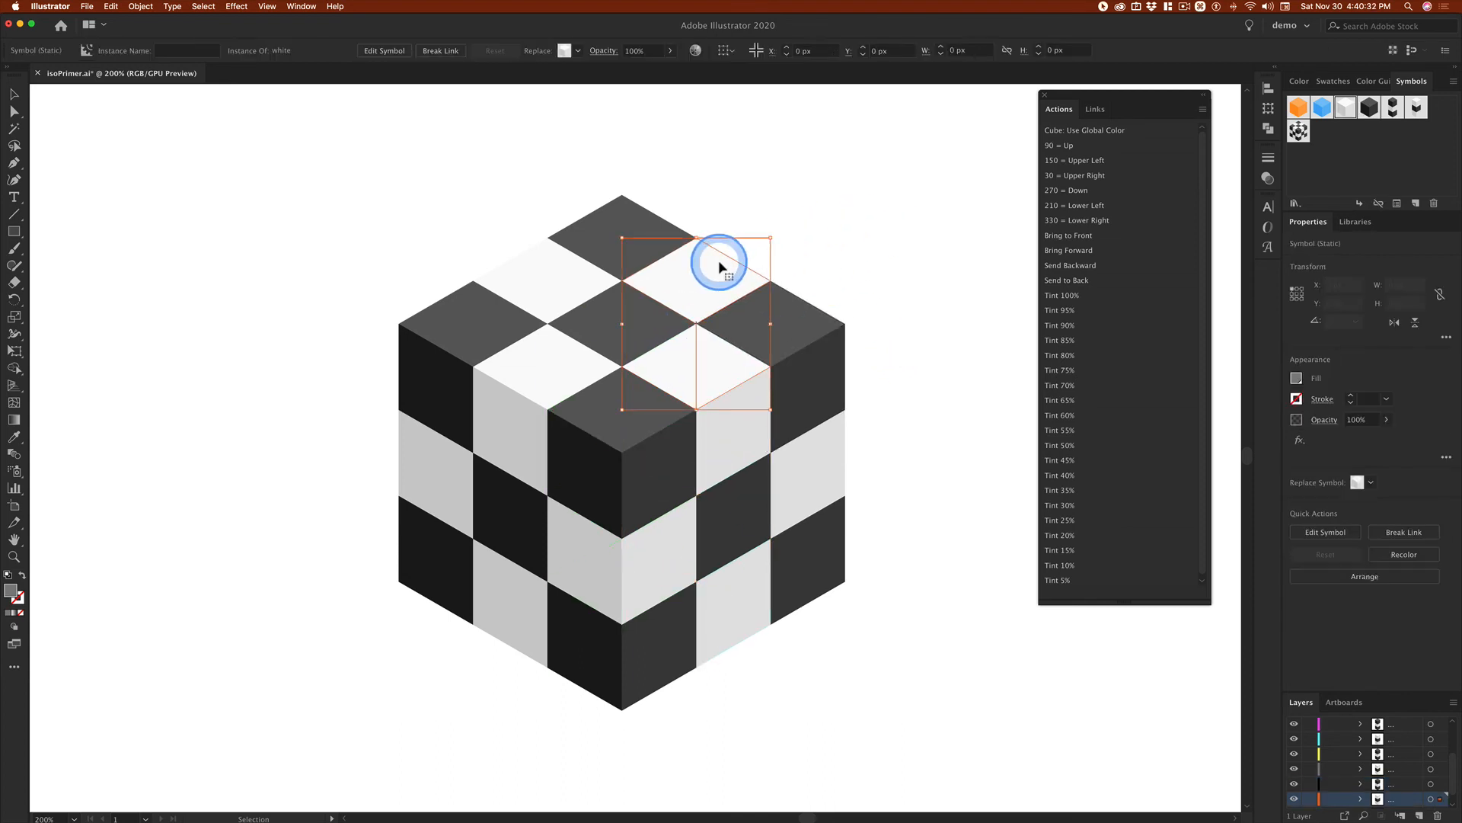
{"action": "left_click", "coordinate": [874, 197]}
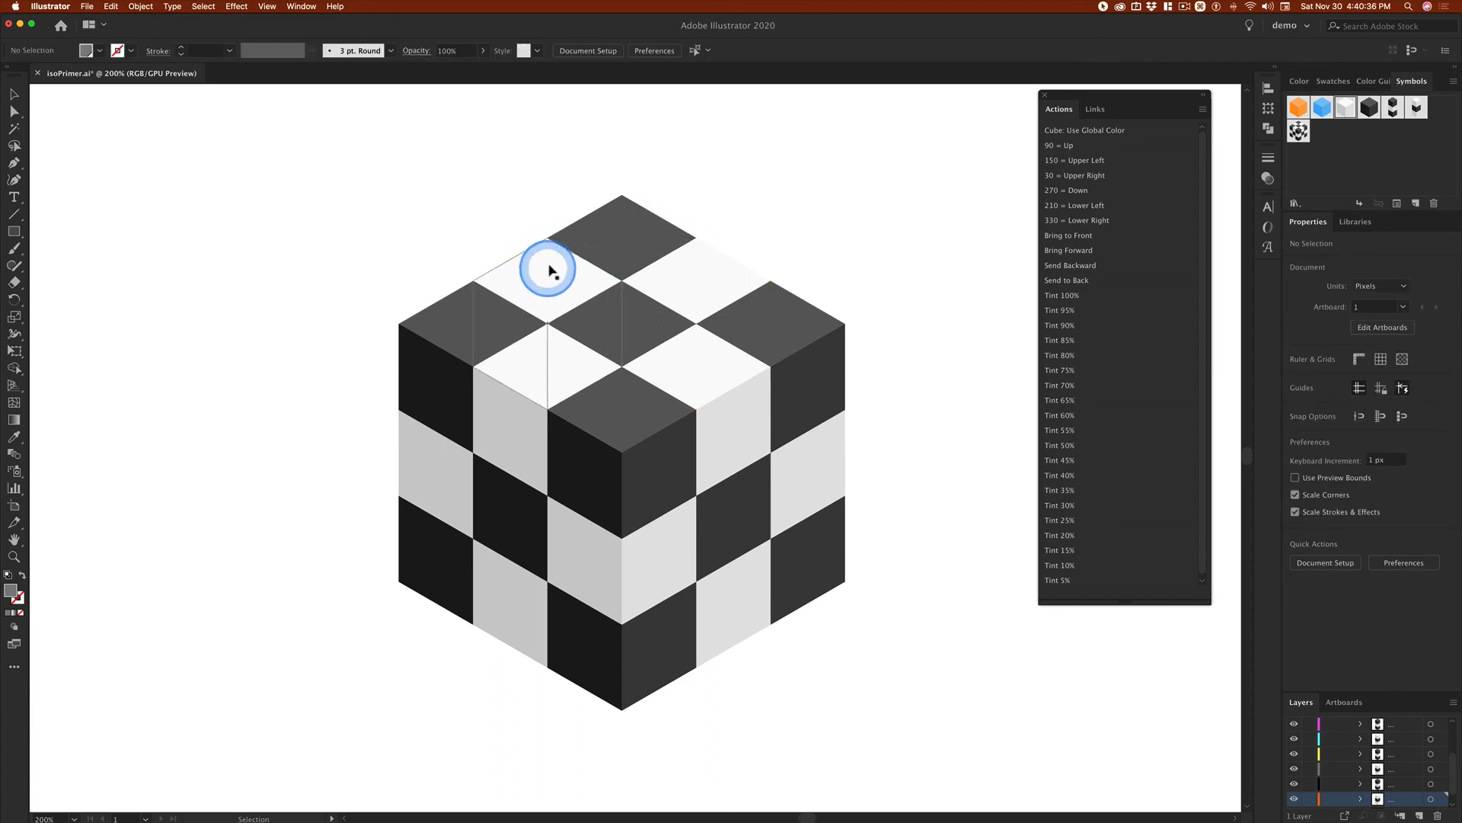
Step: Ungroup the middle column of the back-left edge into individual cubes
{"action": "left_click_drag", "start_coordinate": [547, 272], "coordinate": [535, 575]}
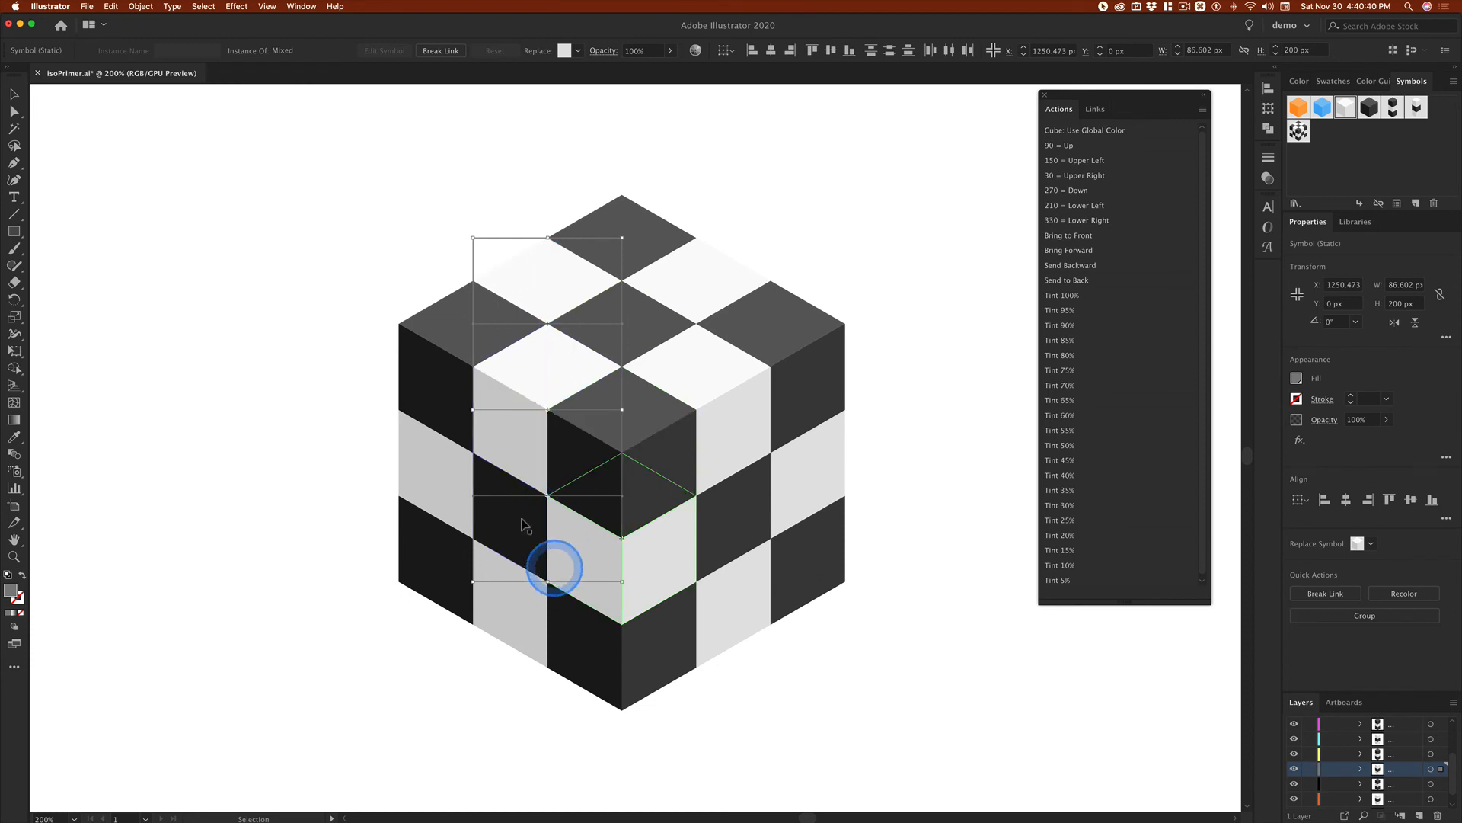
{"action": "left_click", "coordinate": [318, 262]}
{"action": "left_click", "coordinate": [522, 267]}
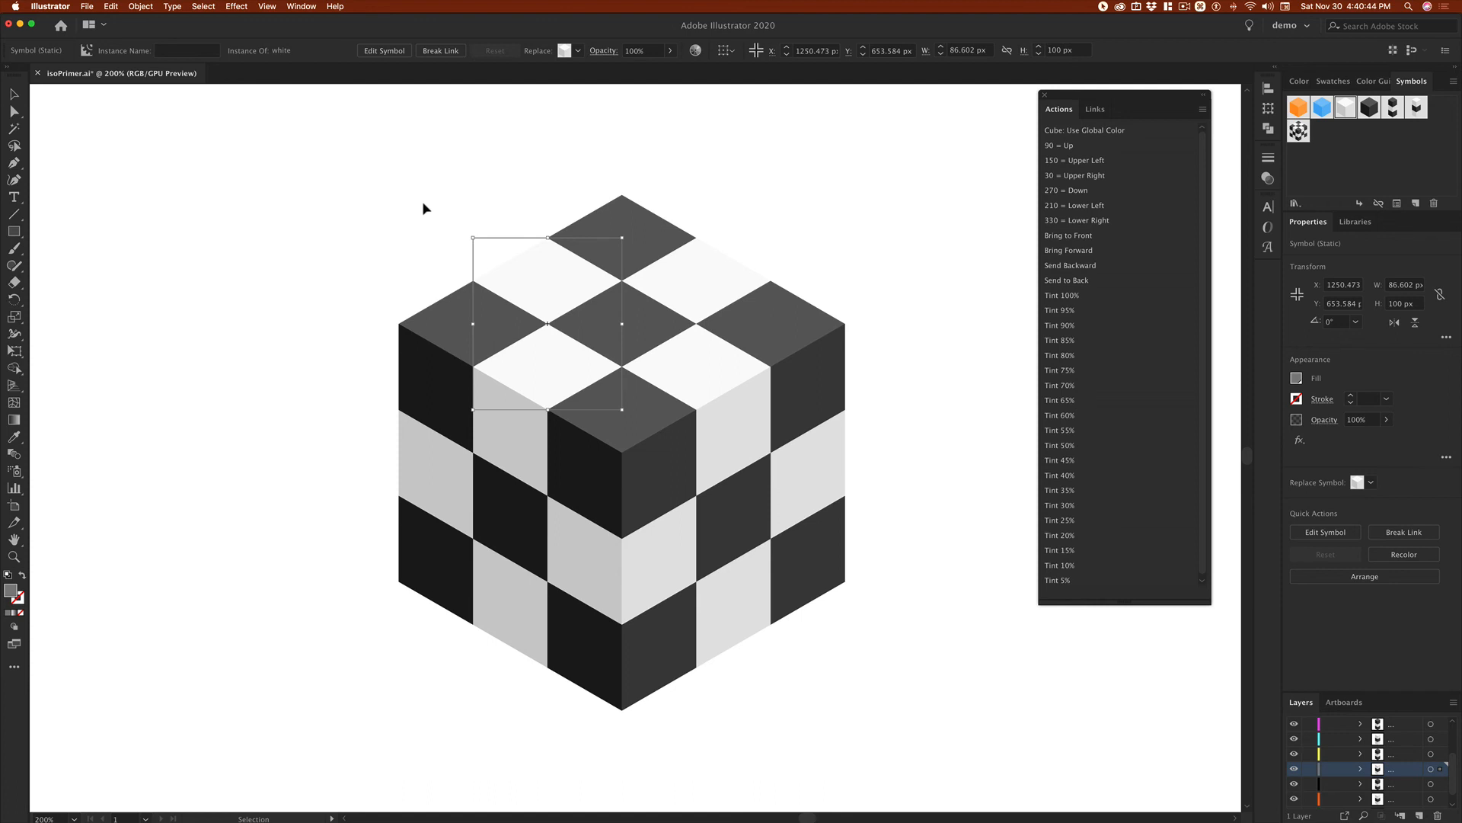
{"action": "left_click", "coordinate": [367, 231]}
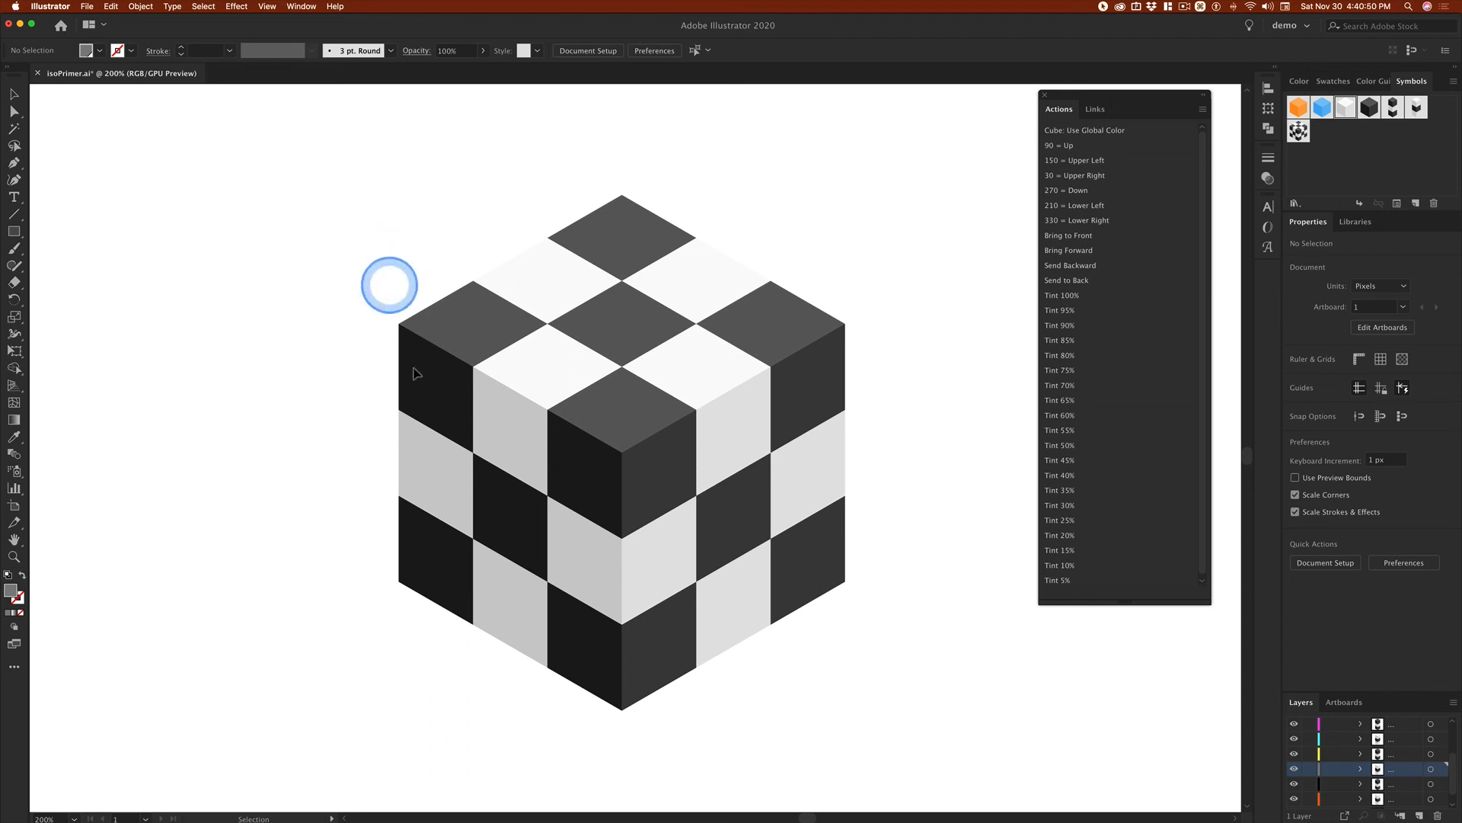
Step: Ungroup the centre column into individual cubes and select its top black cube
{"action": "left_click", "coordinate": [628, 326]}
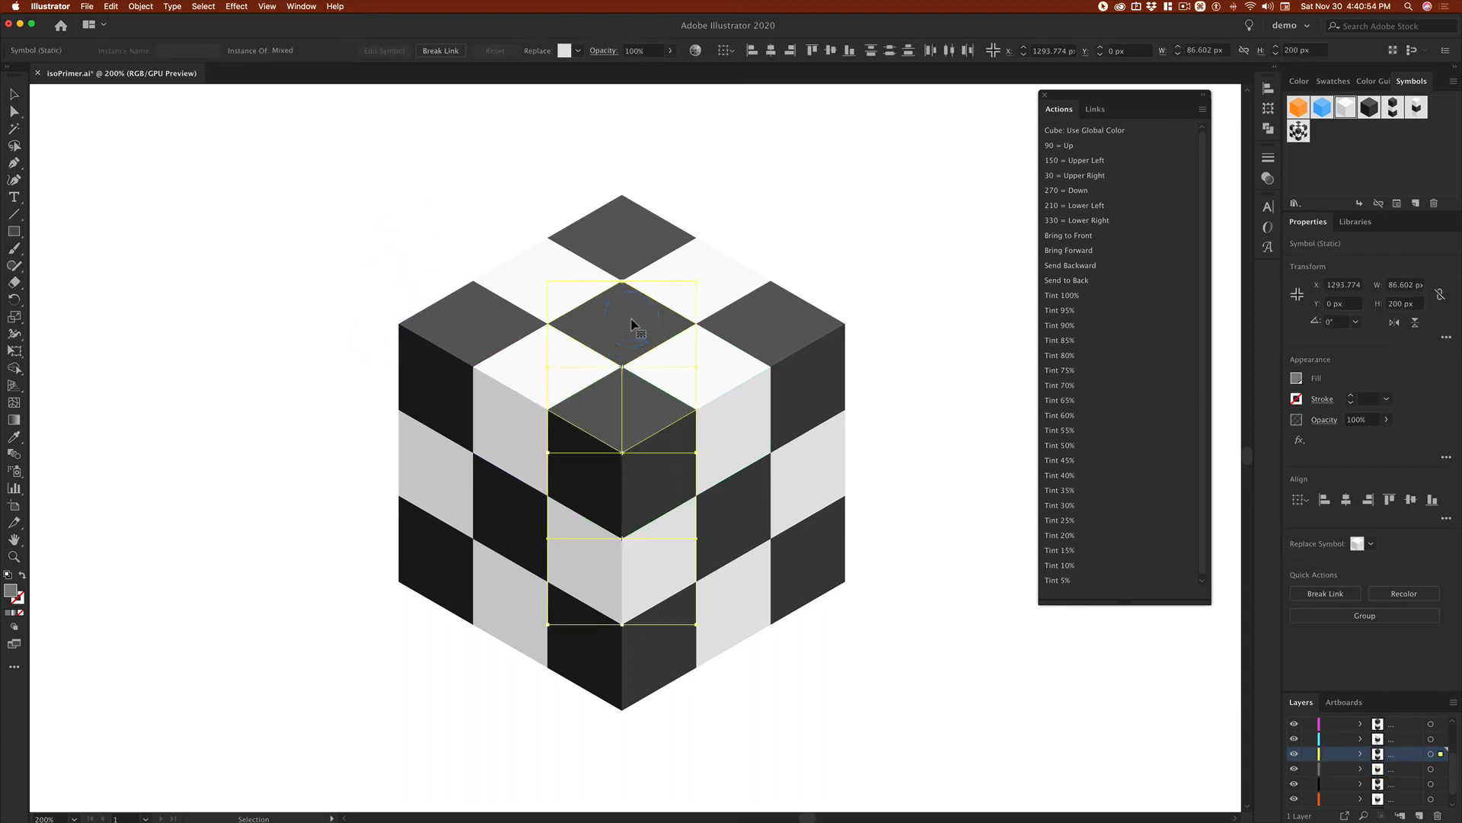
{"action": "mouse_move", "coordinate": [631, 323]}
{"action": "left_mouse_down"}
{"action": "mouse_move", "coordinate": [597, 533]}
{"action": "mouse_move", "coordinate": [630, 424]}
{"action": "mouse_move", "coordinate": [626, 338]}
{"action": "left_mouse_up"}
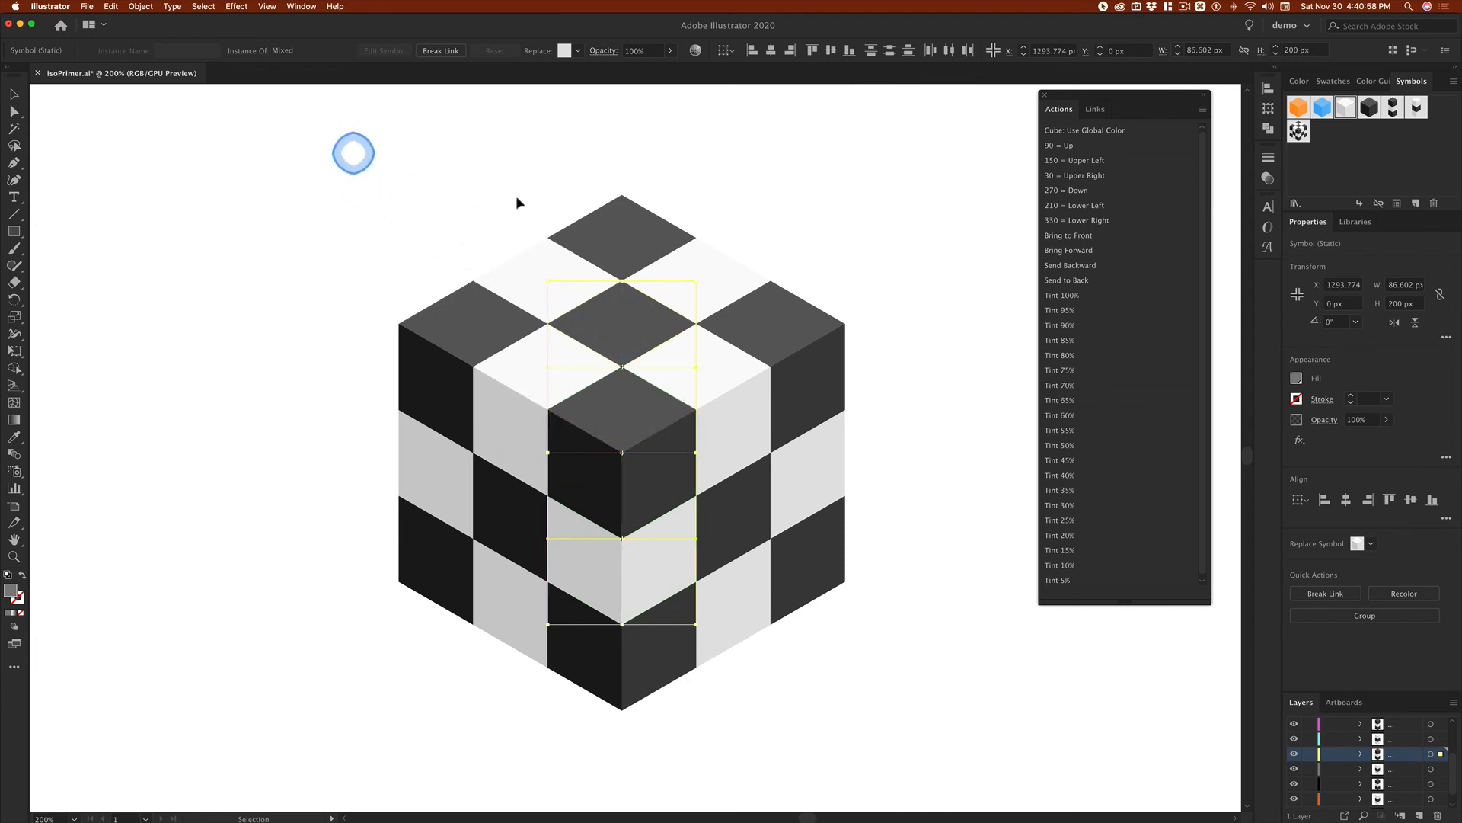
{"action": "left_click_drag", "start_coordinate": [332, 151], "coordinate": [896, 762]}
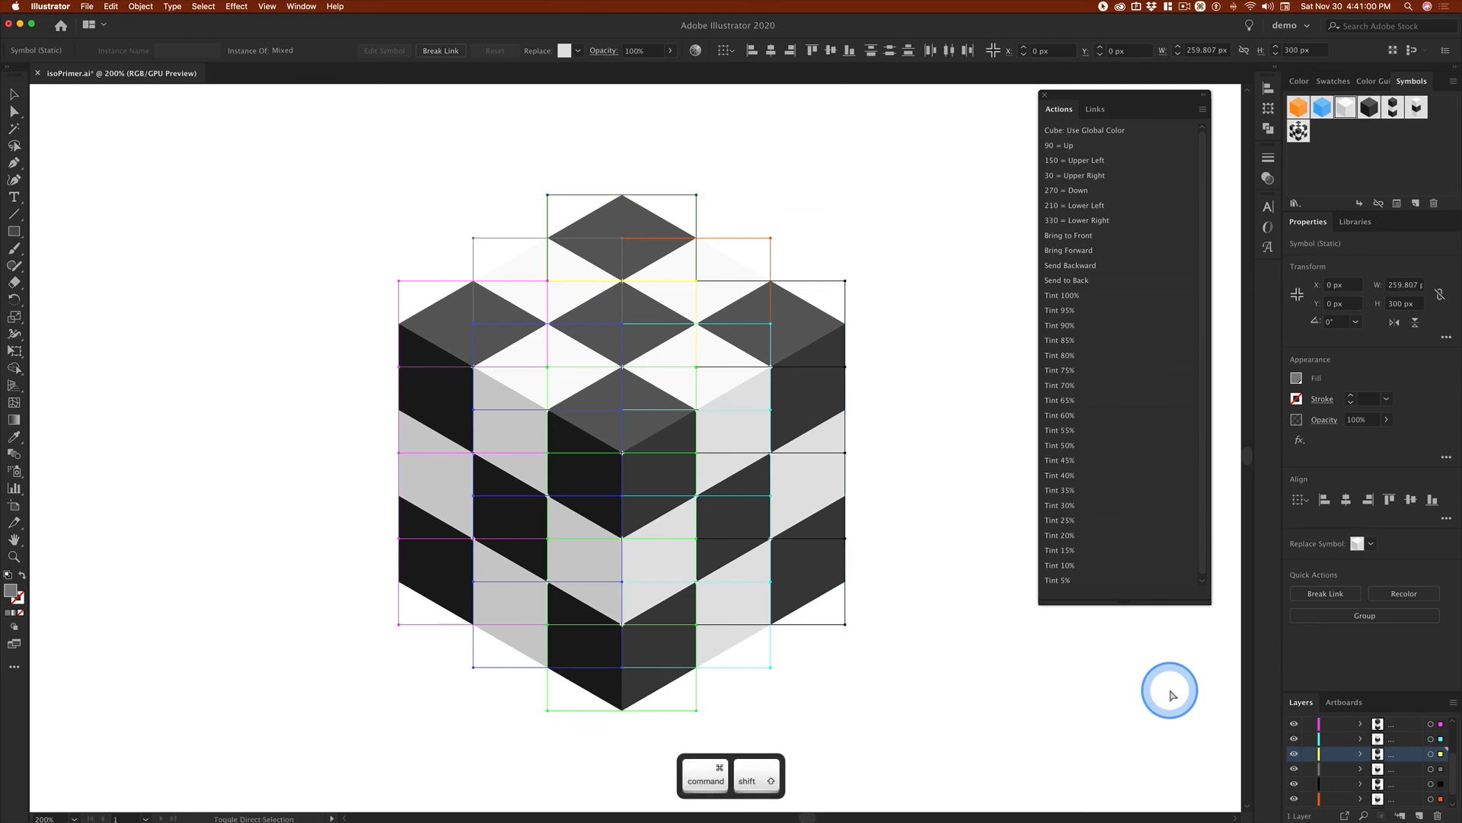
{"action": "left_click", "coordinate": [883, 312]}
{"action": "left_click", "coordinate": [620, 323]}
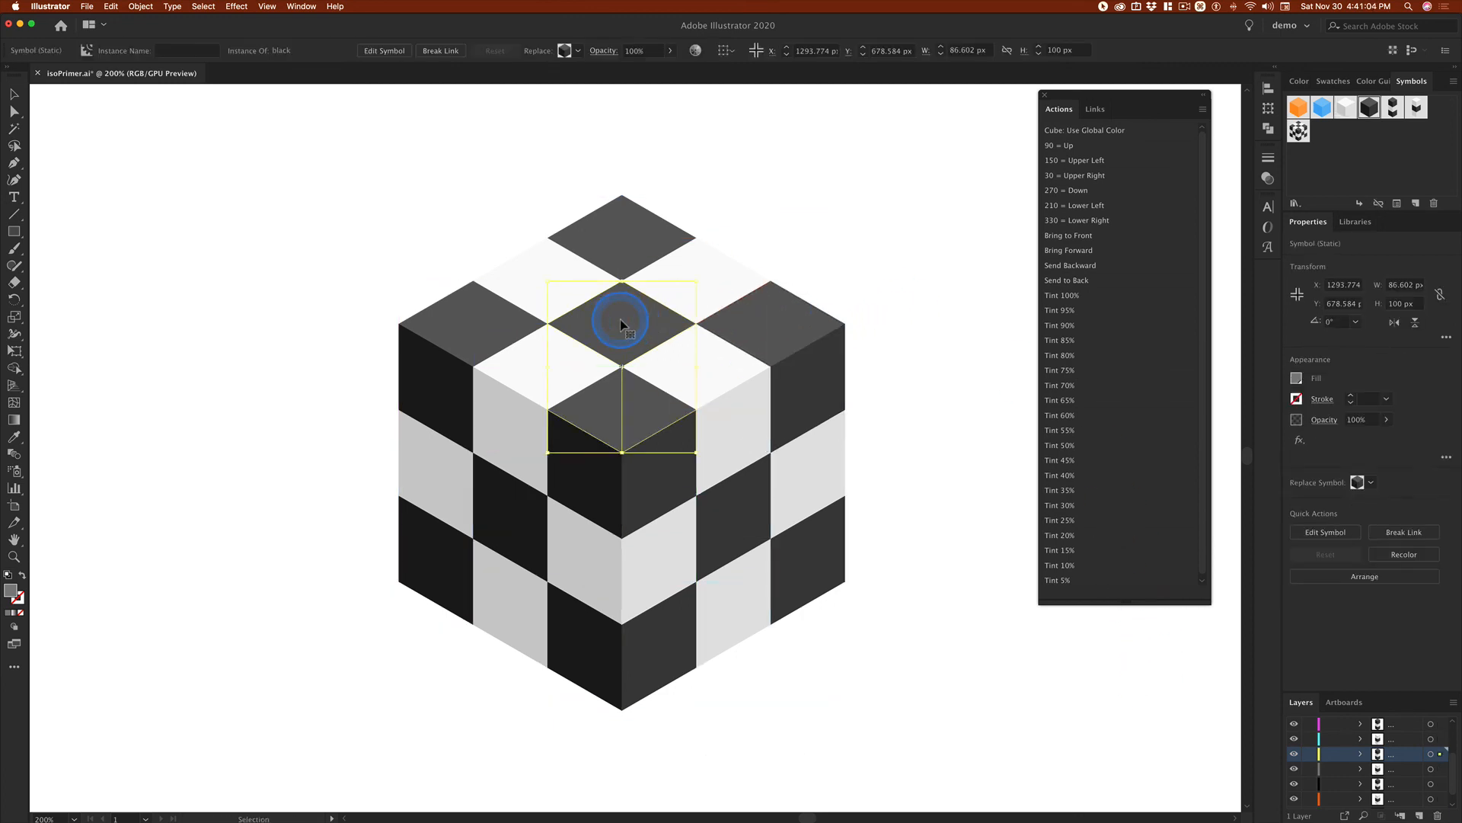
Step: Ungroup the middle column of the front-left face and delete its top white cube
{"action": "left_click", "coordinate": [532, 376]}
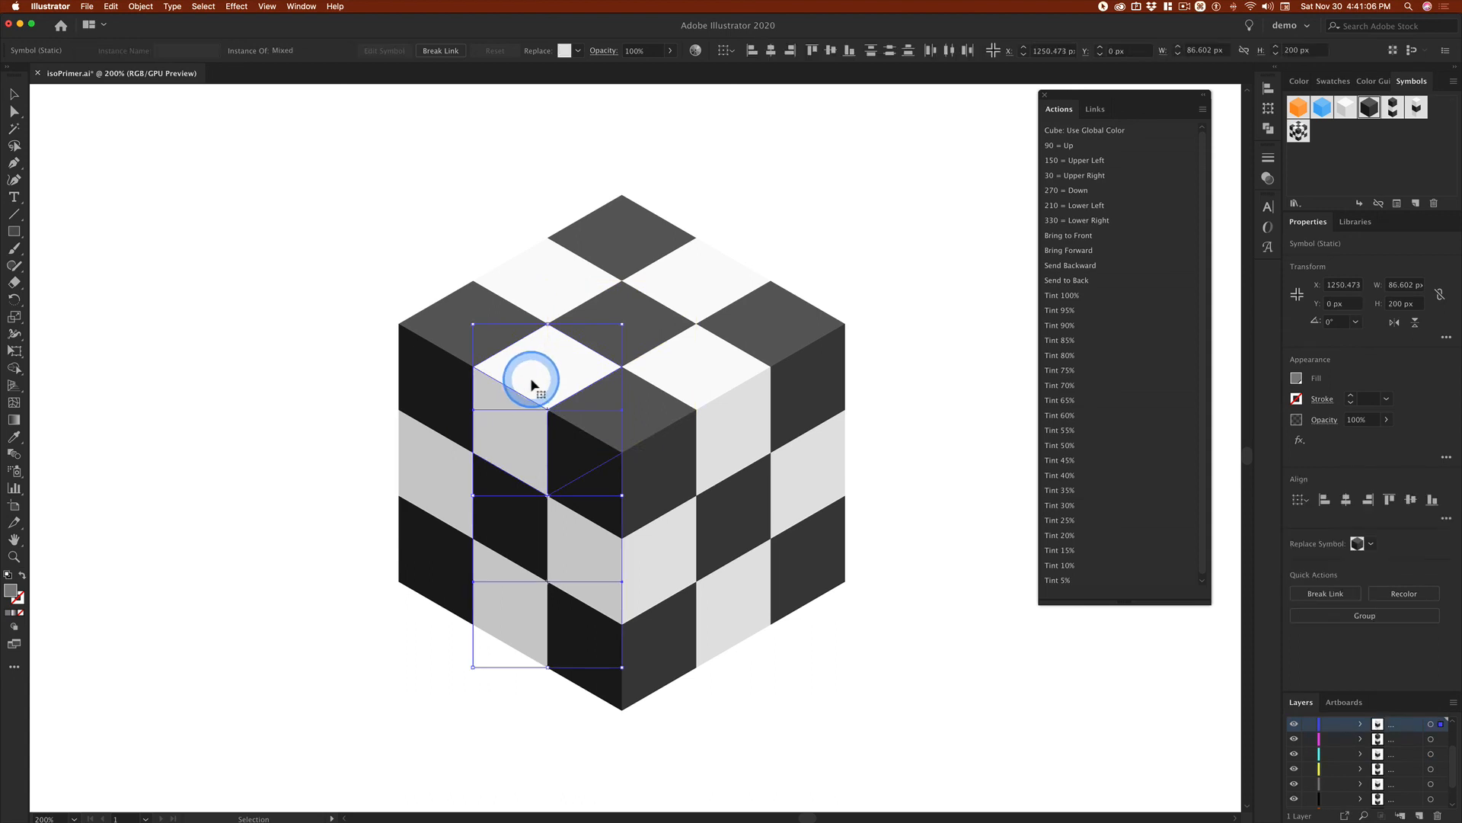
{"action": "left_click", "coordinate": [506, 725]}
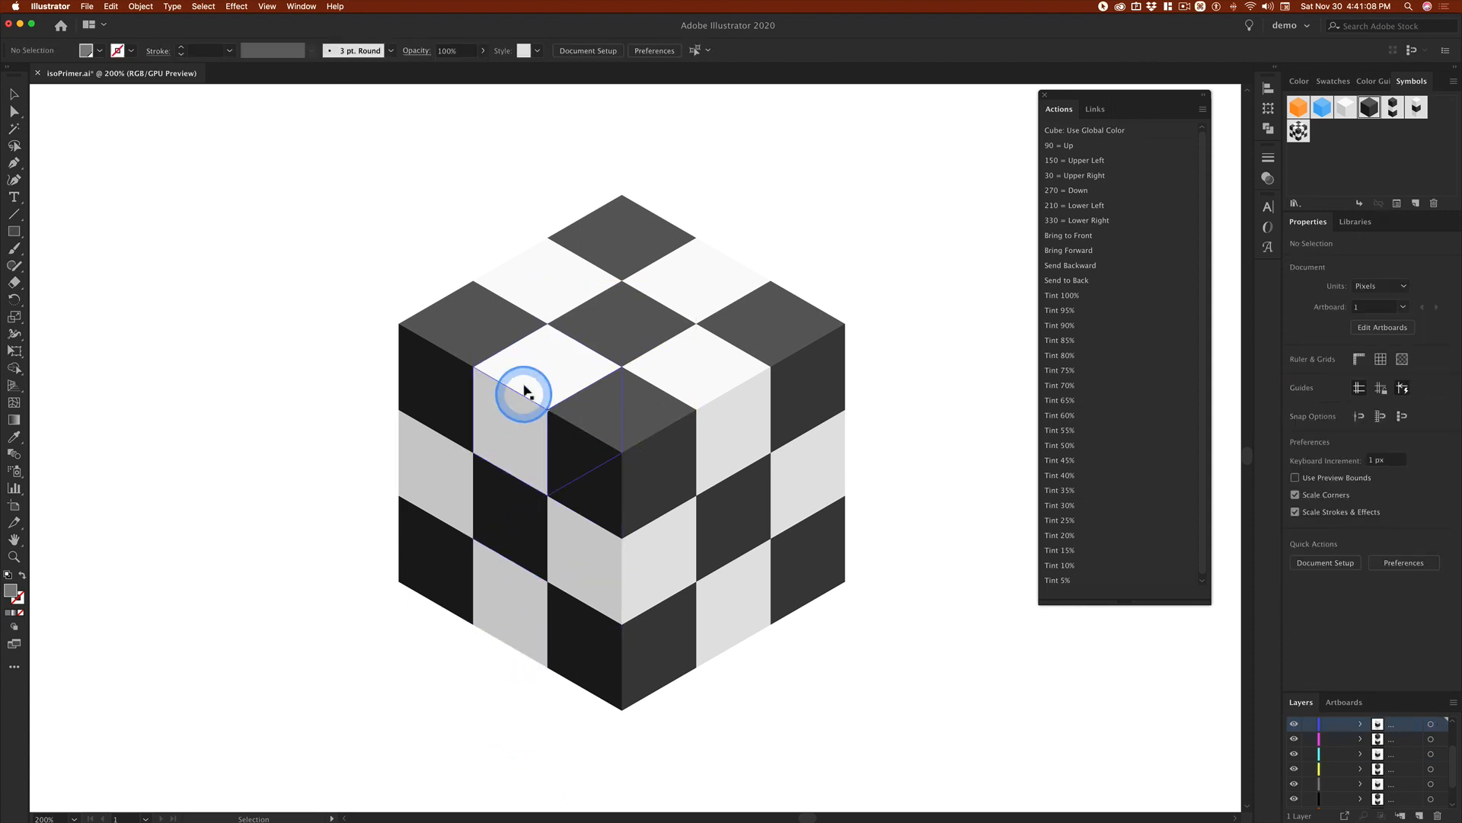
{"action": "left_click", "coordinate": [525, 391]}
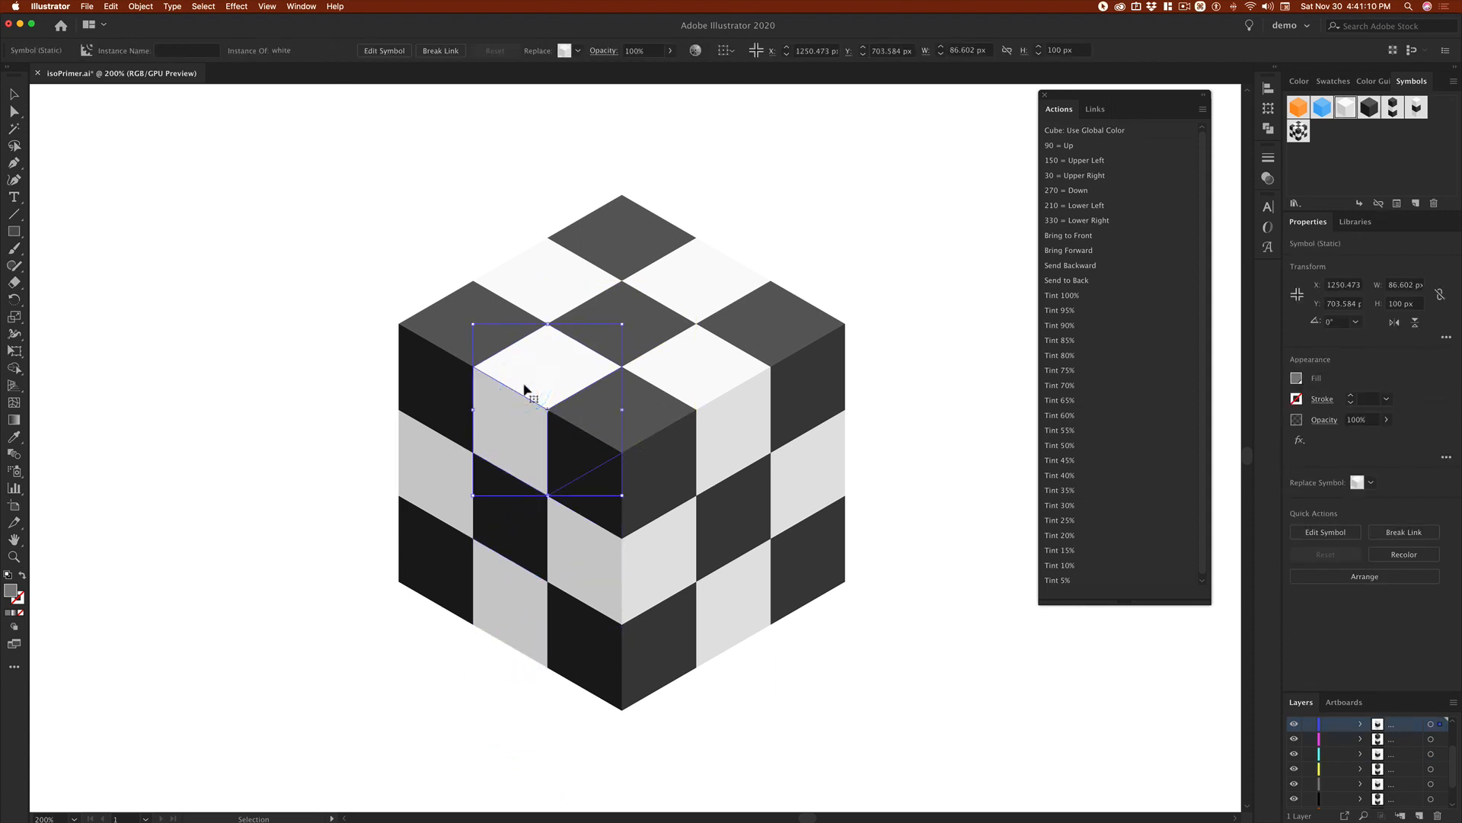
{"action": "left_click_drag", "start_coordinate": [526, 392], "coordinate": [629, 327]}
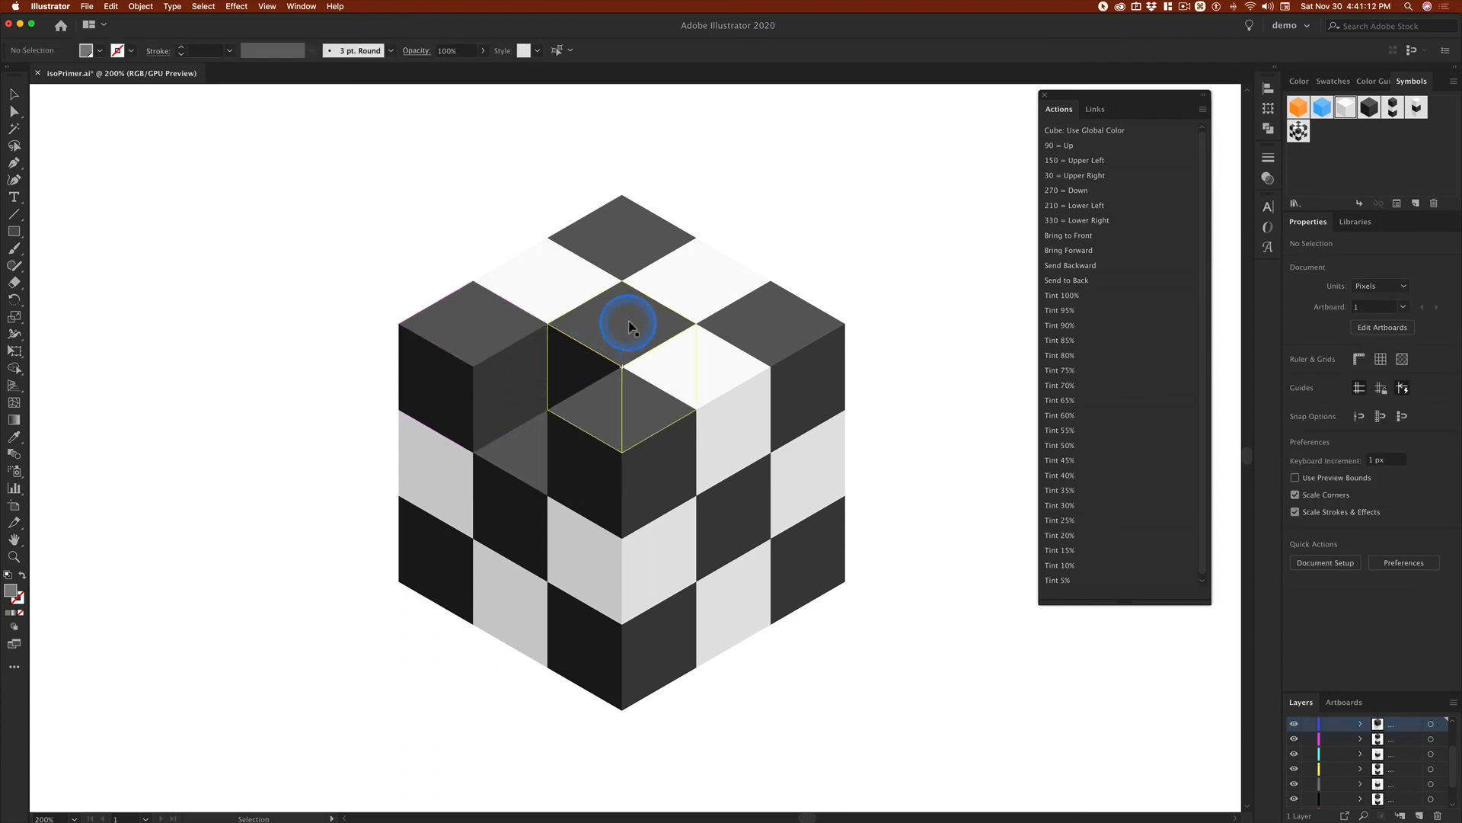
Step: Delete the centre black cube of the top layer, plus the top white and middle black cubes in the front-right face's middle column
{"action": "left_click", "coordinate": [629, 323]}
{"action": "key", "text": "Delete"}
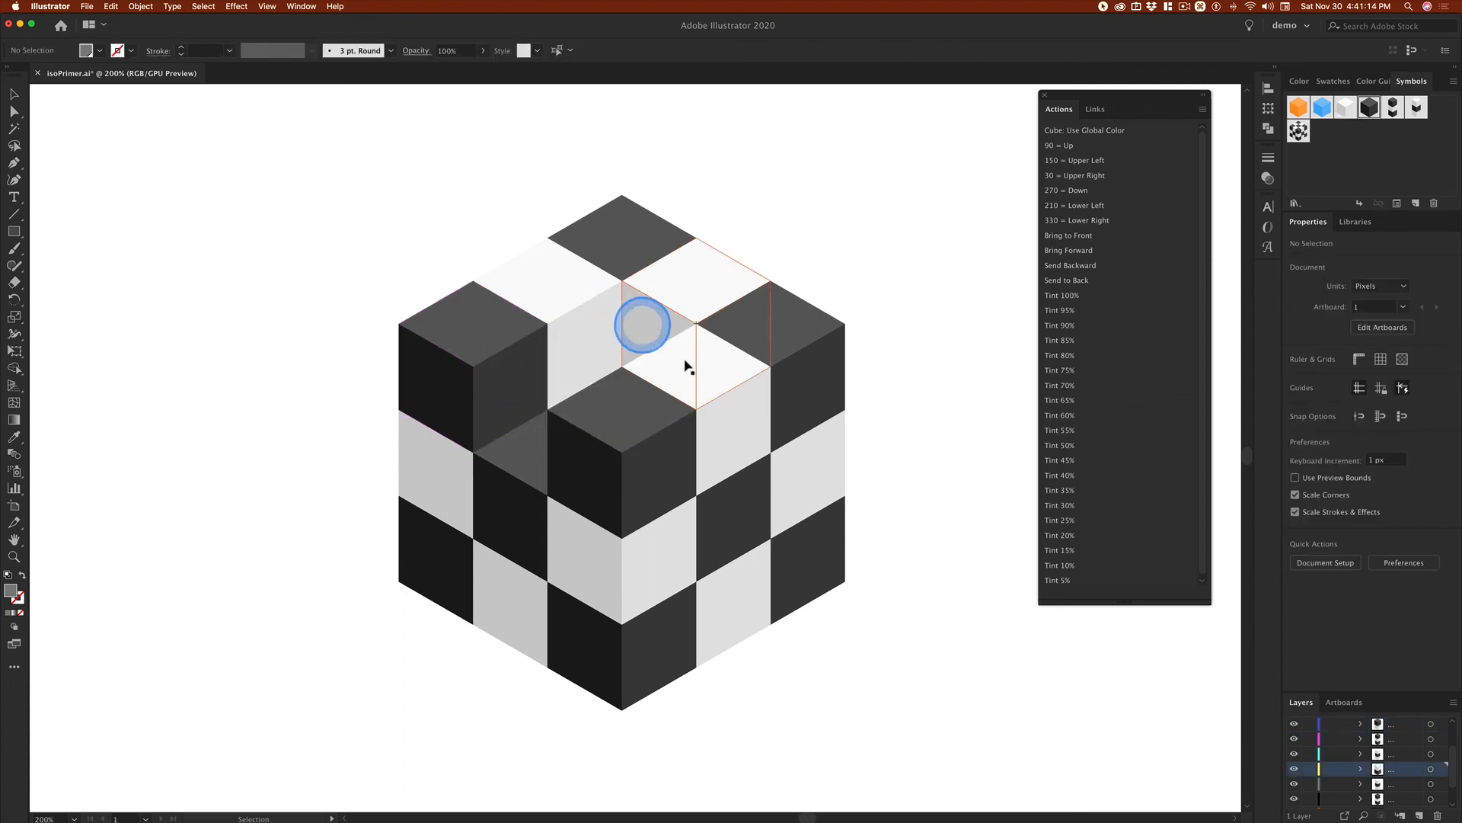
{"action": "left_click", "coordinate": [719, 369]}
{"action": "key", "text": "Delete"}
{"action": "left_click", "coordinate": [736, 523]}
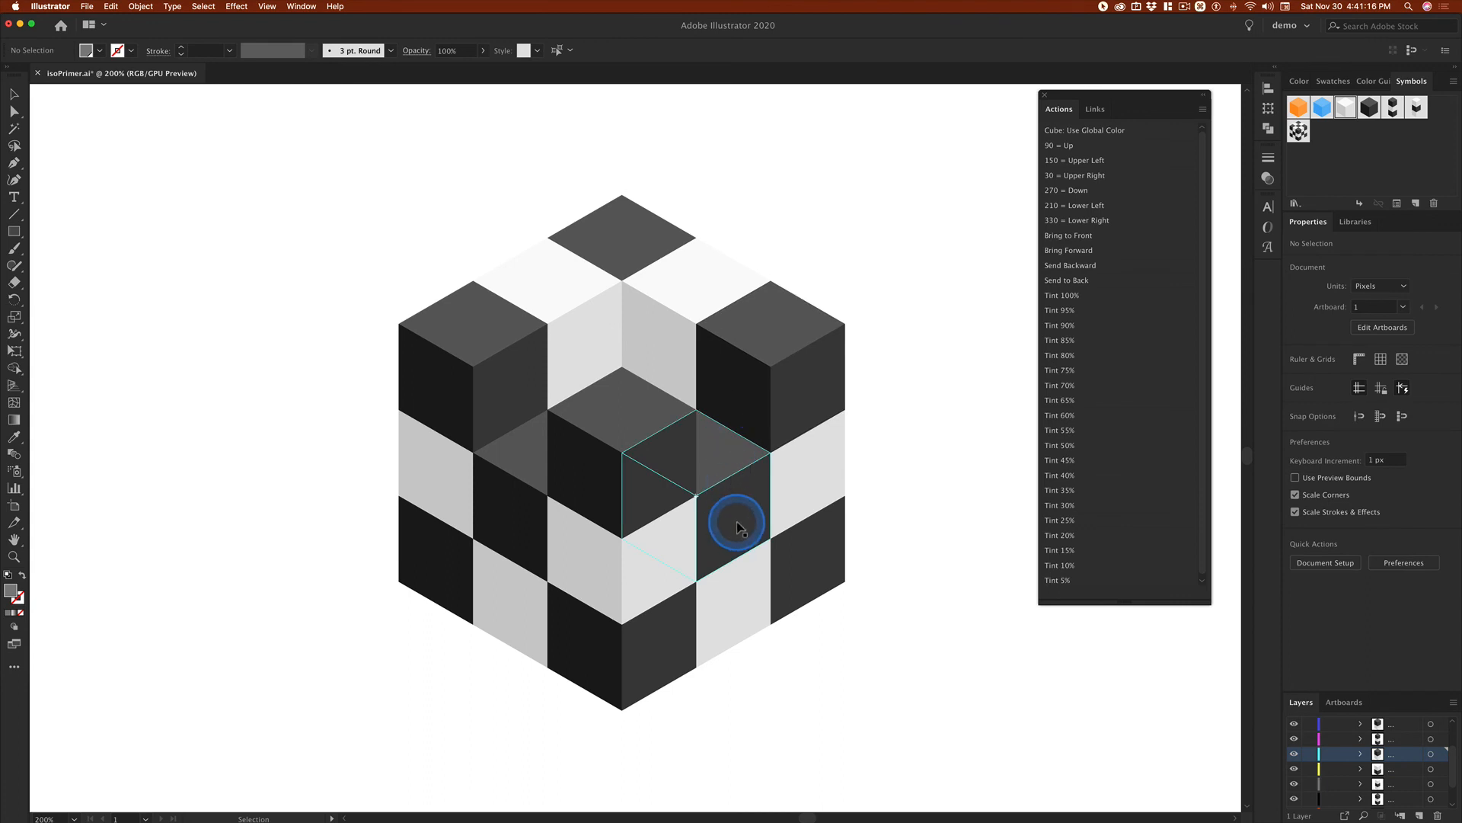
{"action": "key", "text": "Delete"}
{"action": "left_click", "coordinate": [653, 564]}
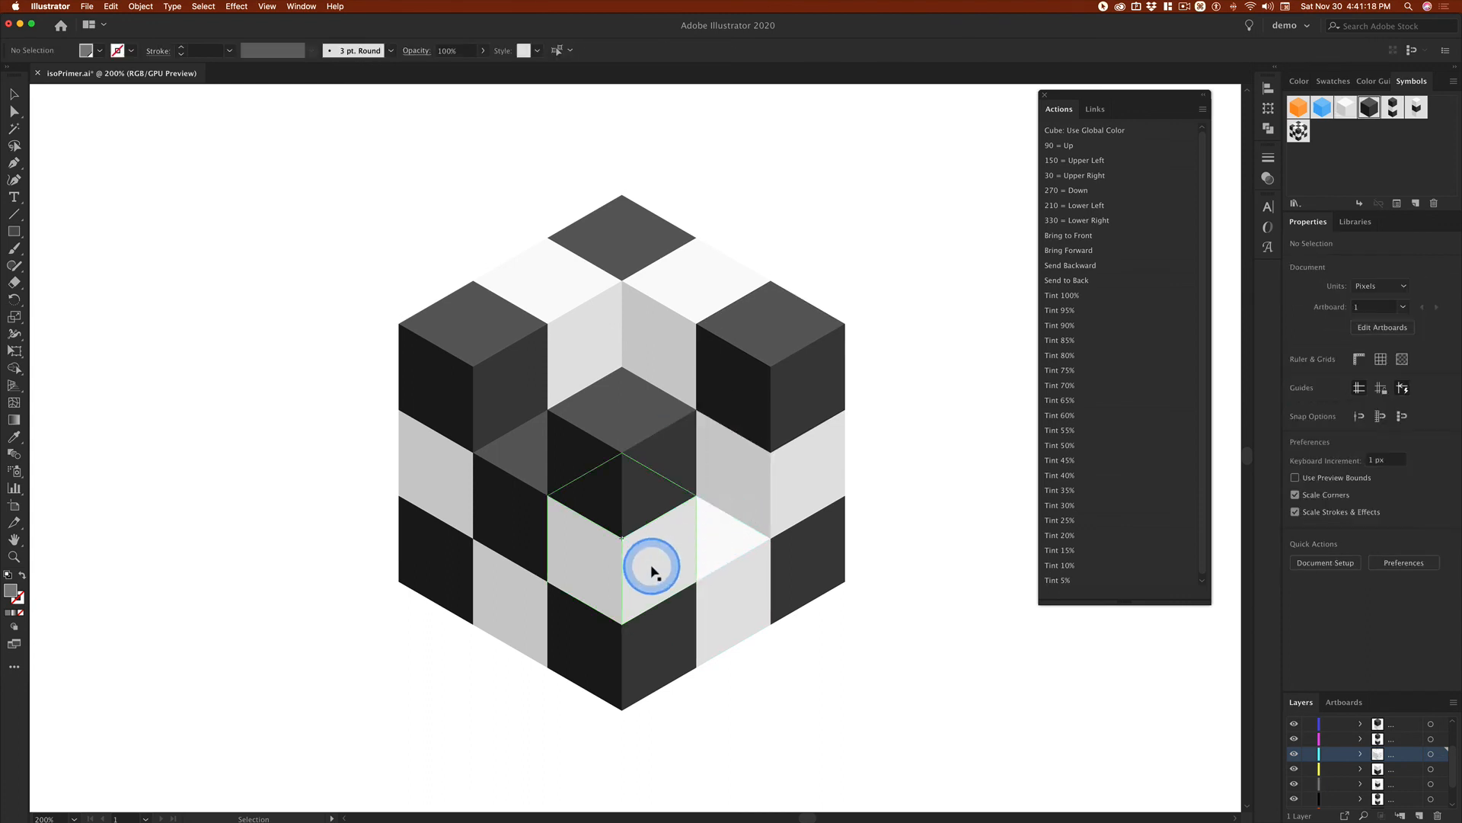
{"action": "left_click", "coordinate": [699, 521], "text": "shift"}
{"action": "key", "text": "Delete"}
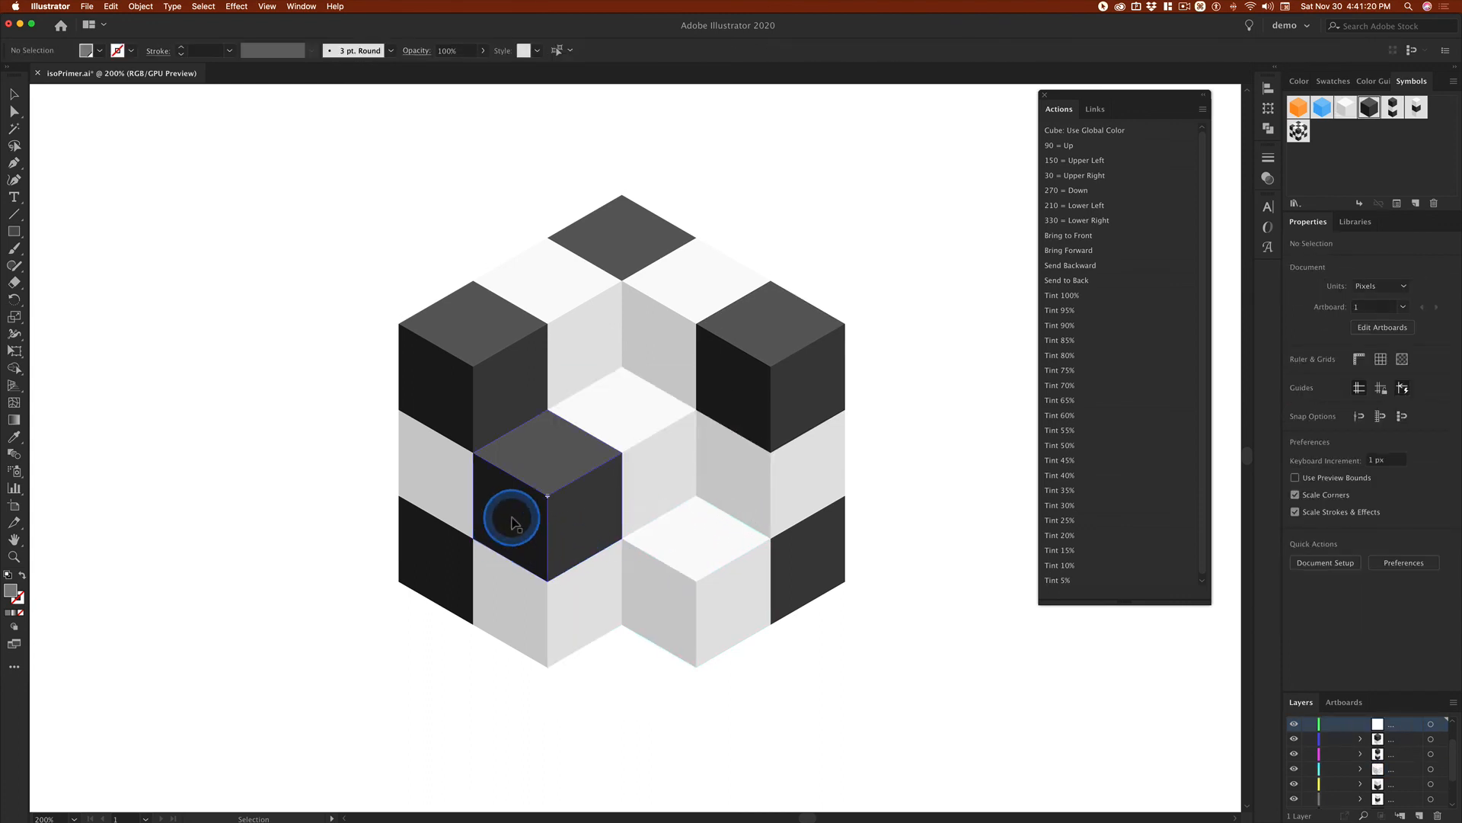
{"action": "left_click", "coordinate": [512, 523]}
{"action": "key", "text": "Delete"}
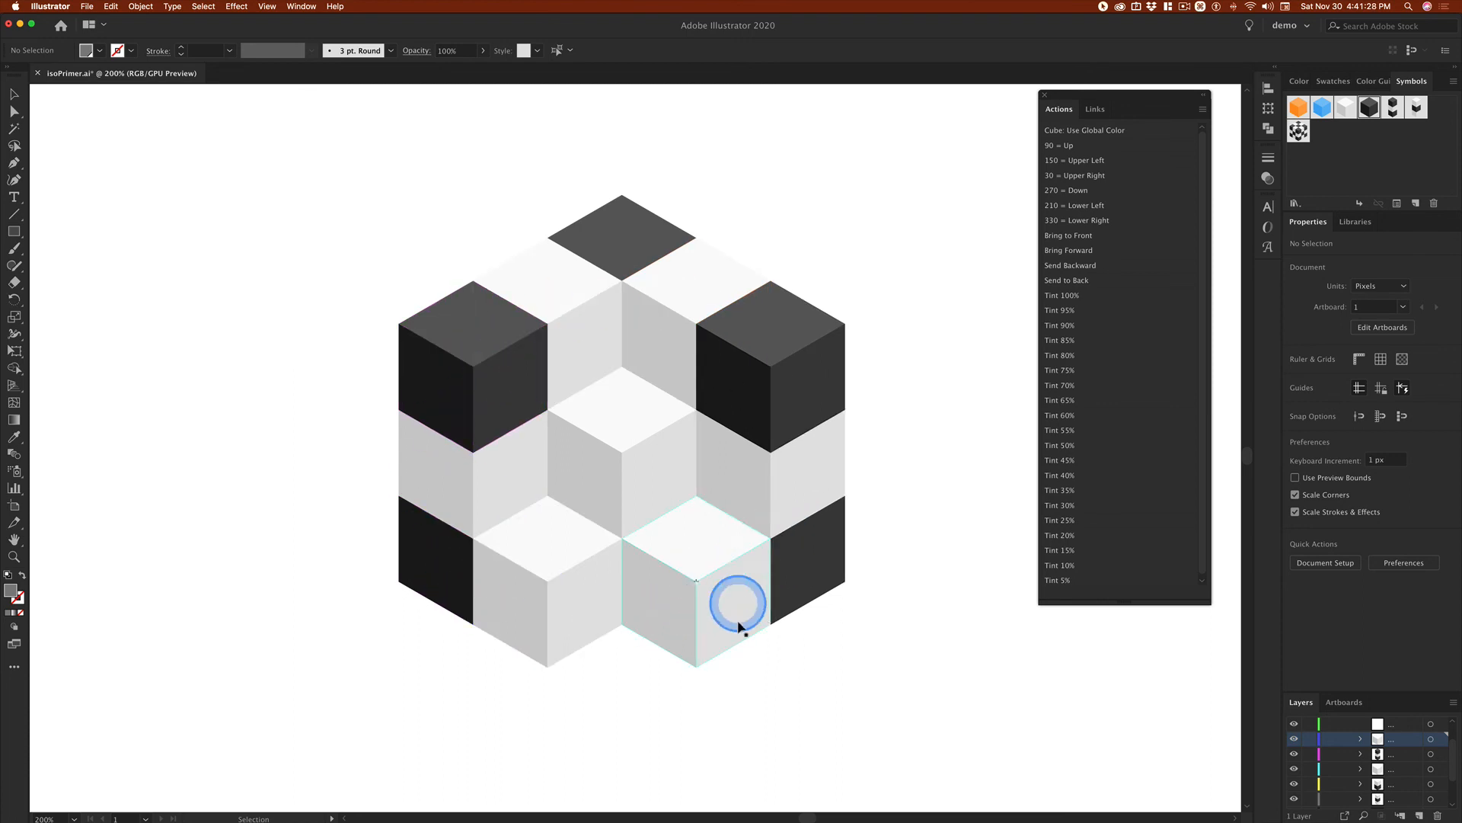
{"action": "key", "text": "super"}
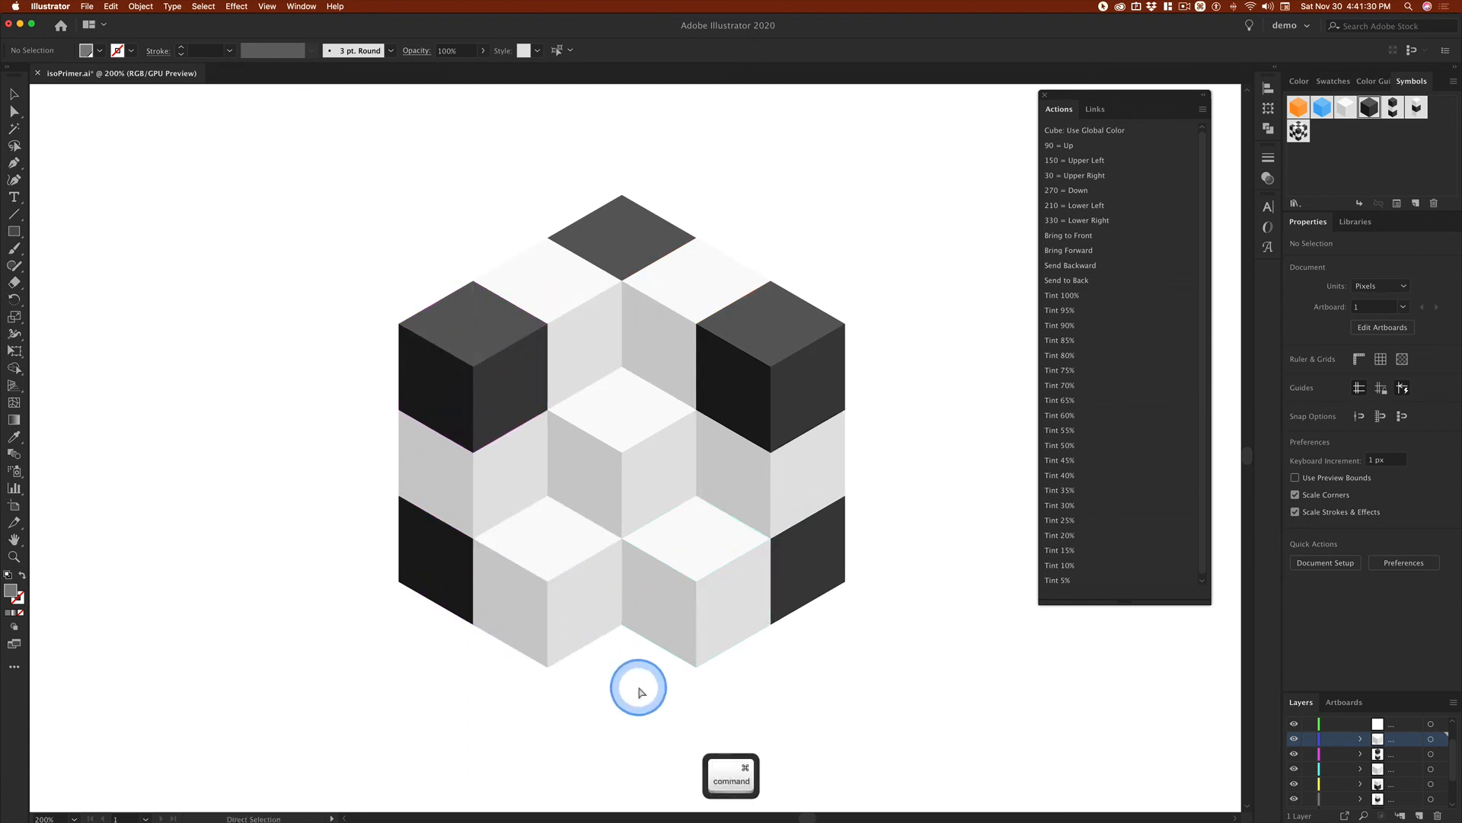
{"action": "key", "text": "super+z"}
{"action": "key", "text": "super+z"}
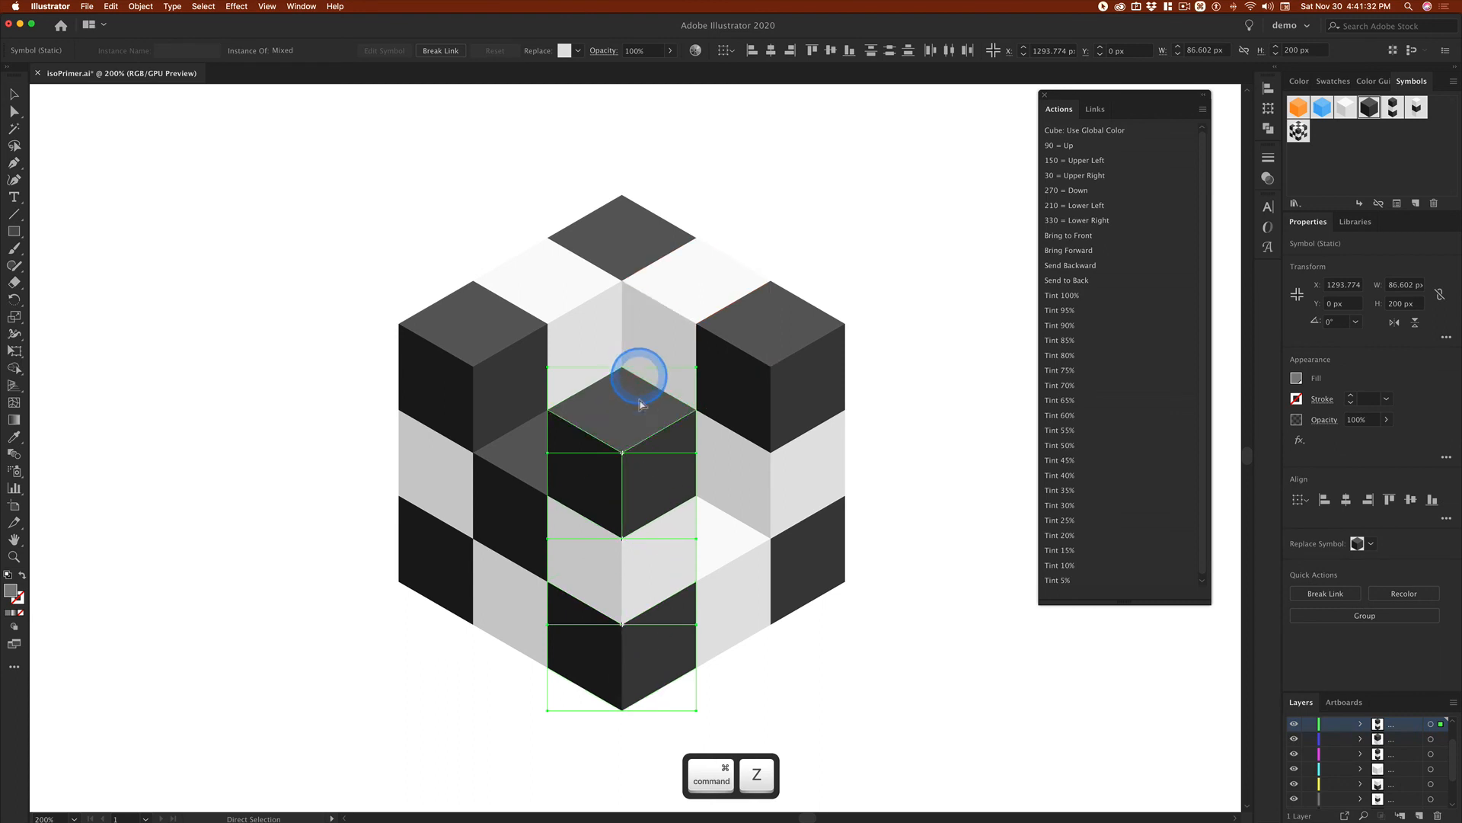
Step: Delete the middle white cube of the front corner column and the middle black cube of the front-left face
{"action": "left_click", "coordinate": [961, 675]}
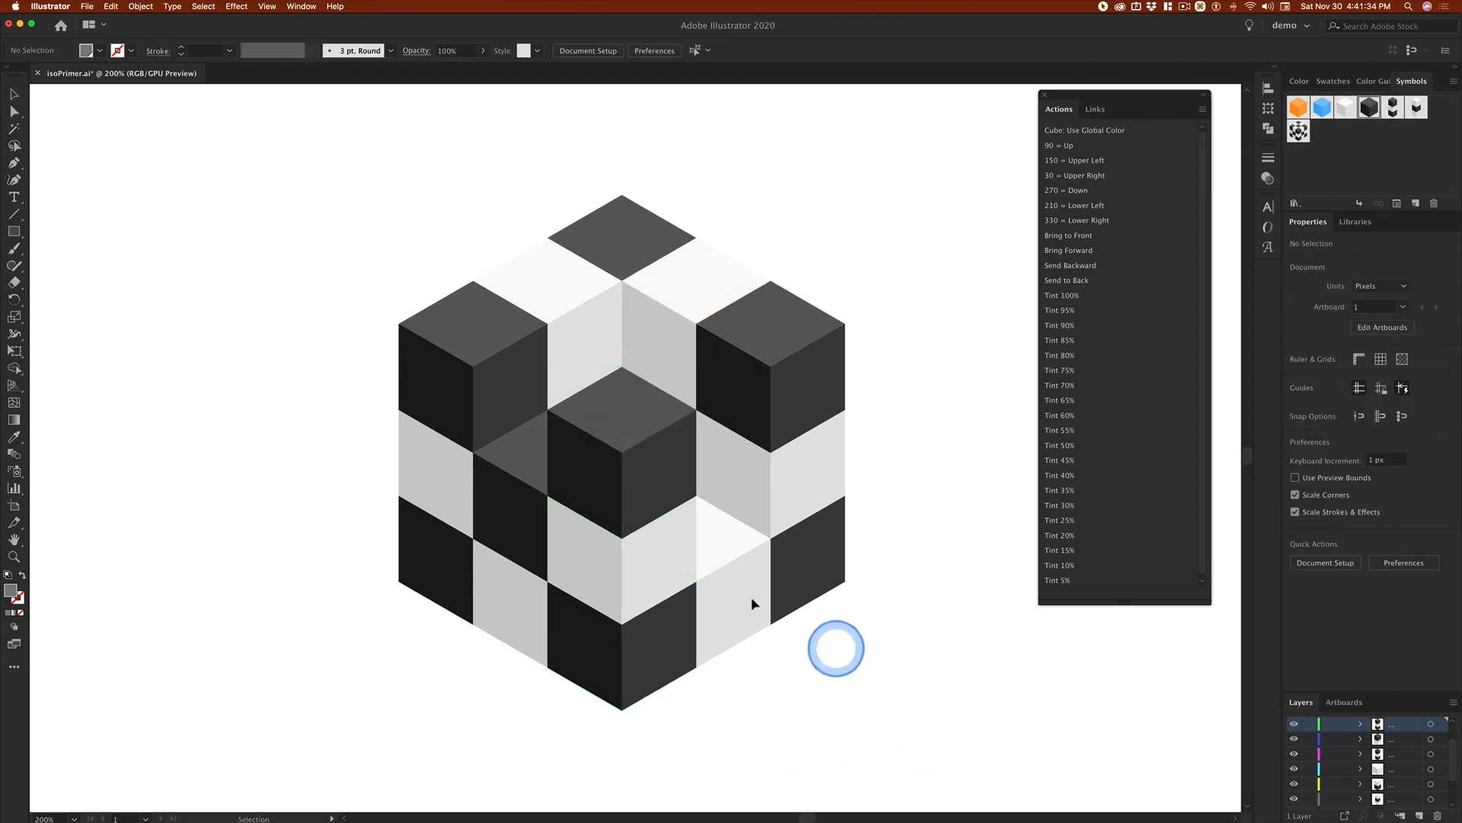
{"action": "left_click", "coordinate": [649, 577]}
{"action": "key", "text": "Delete"}
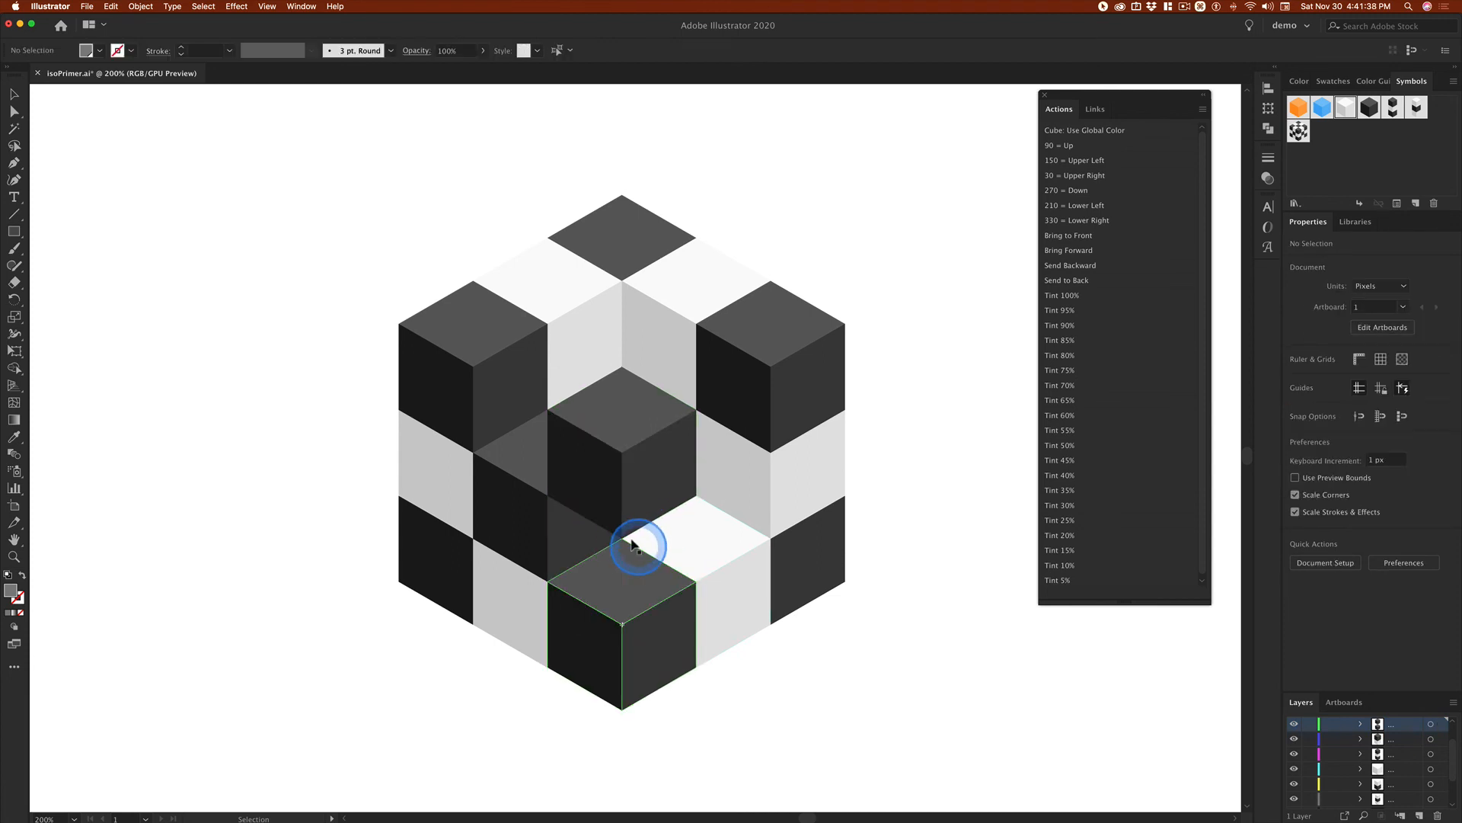
{"action": "left_click", "coordinate": [528, 518]}
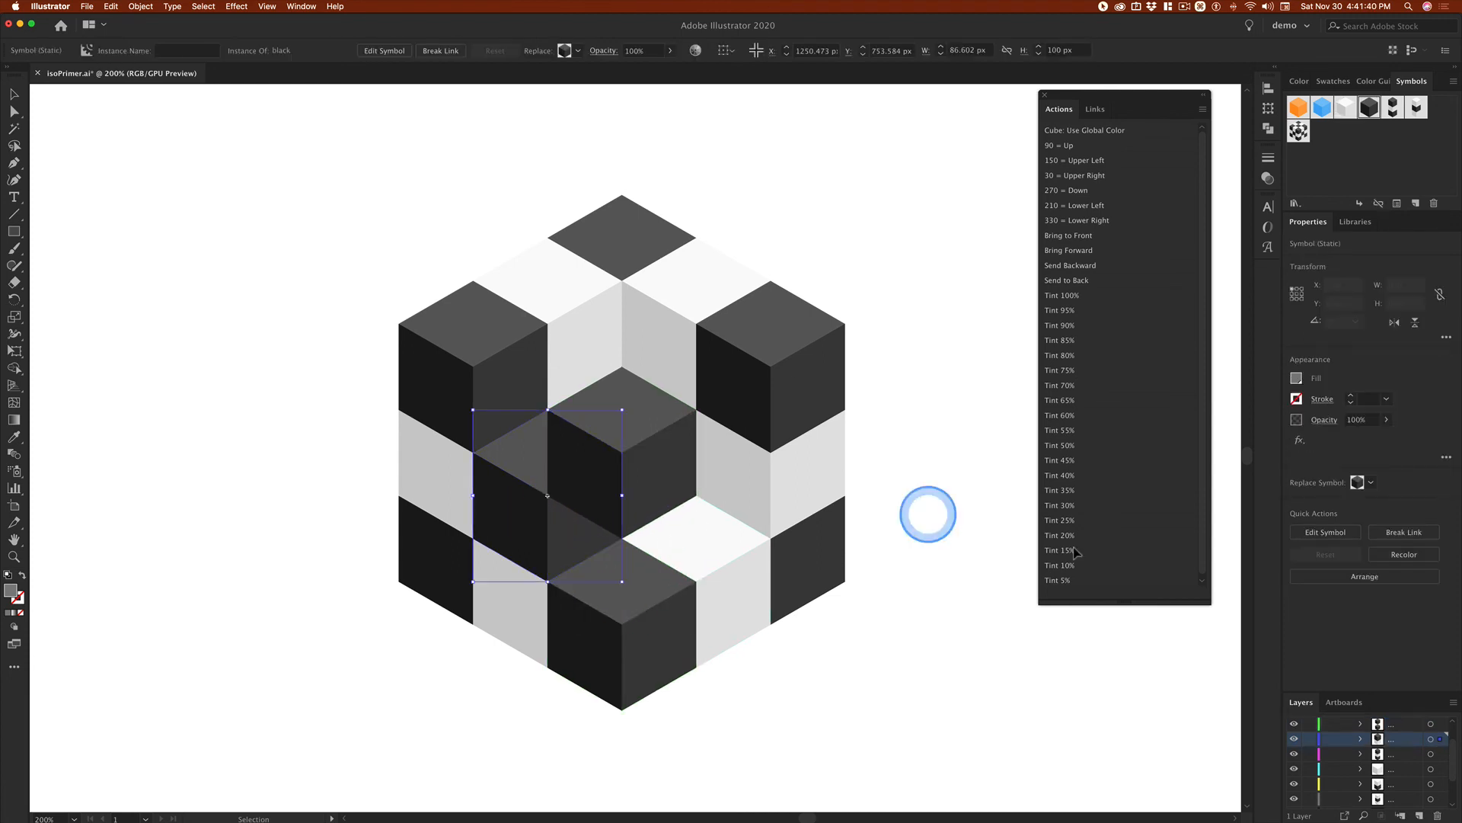
{"action": "left_click", "coordinate": [1114, 550]}
{"action": "left_click", "coordinate": [1031, 409]}
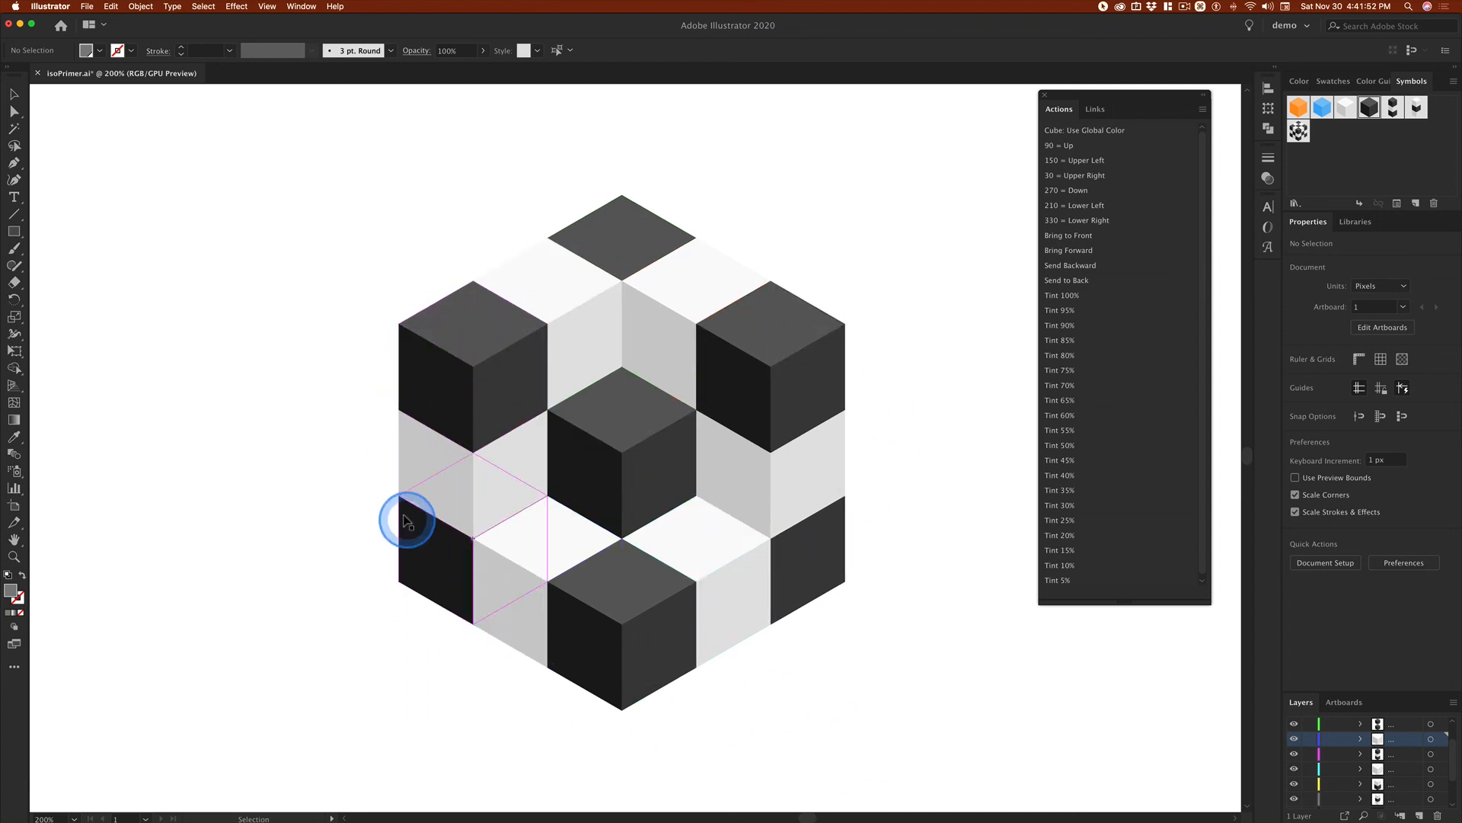
{"action": "left_click_drag", "start_coordinate": [486, 287], "coordinate": [559, 286]}
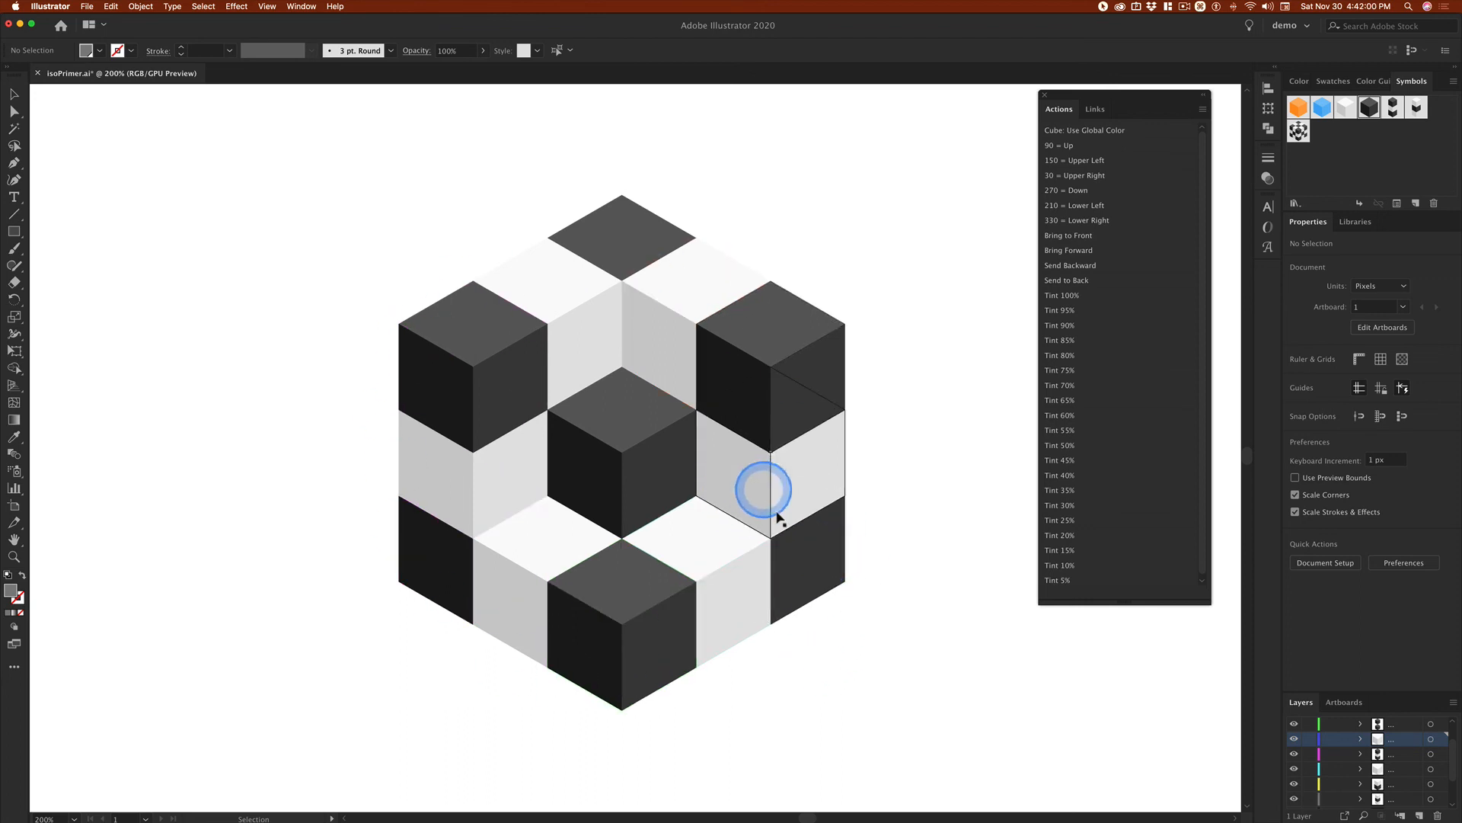
{"action": "left_click", "coordinate": [1323, 144]}
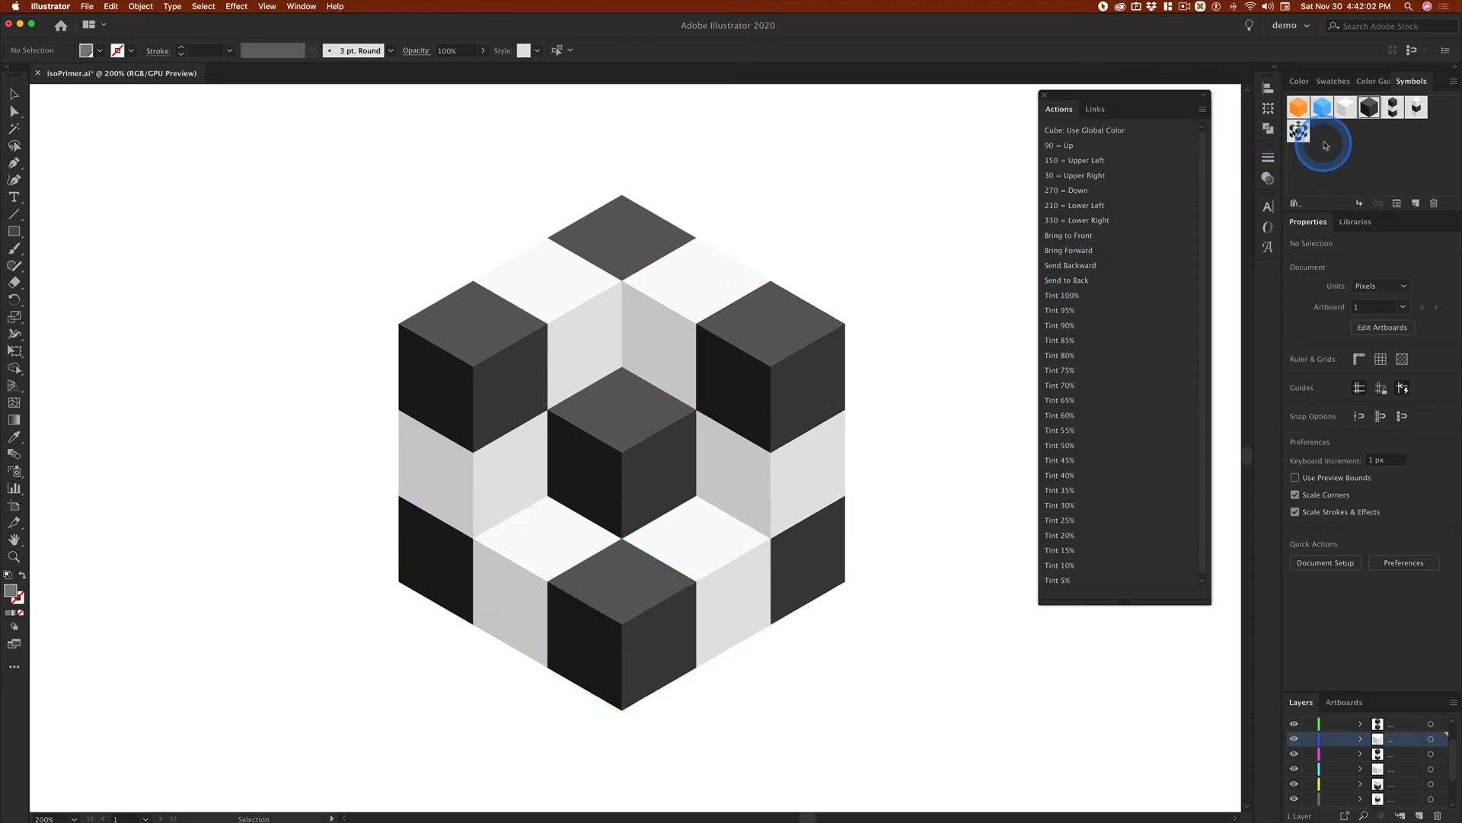